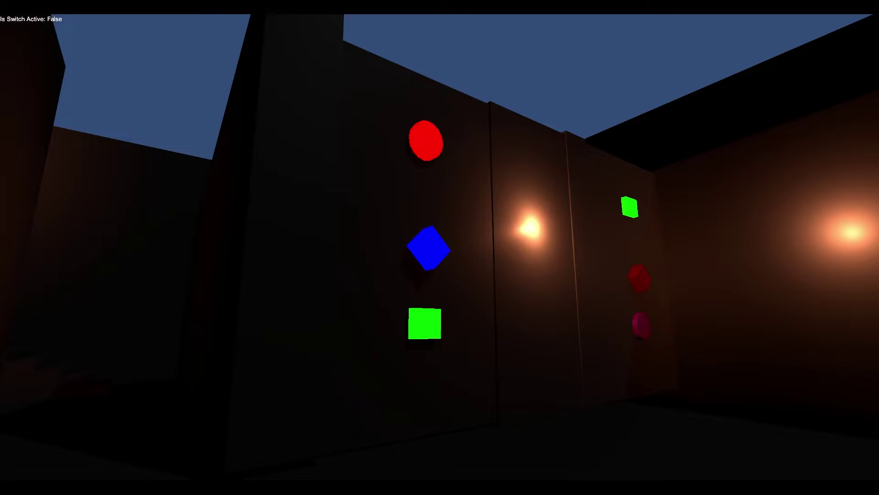
pyautogui.press('w')
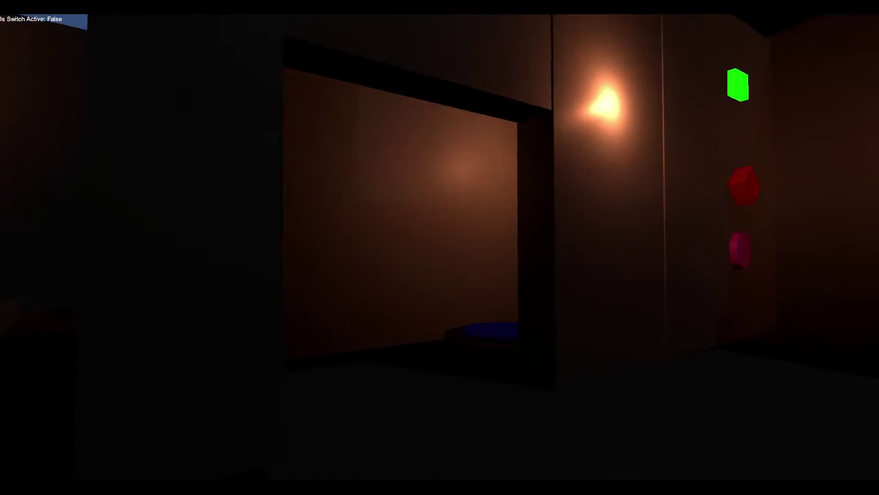
pyautogui.press('w')
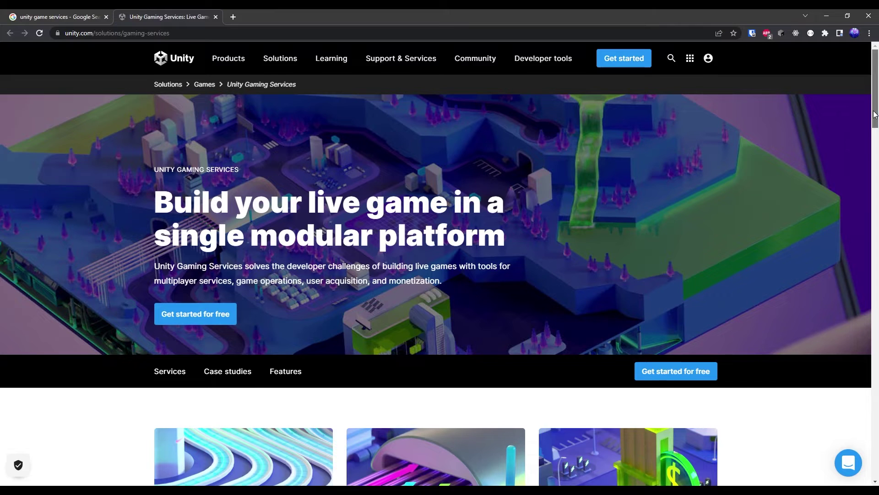
pyautogui.moveTo(875, 114); pyautogui.dragTo(869, 304)
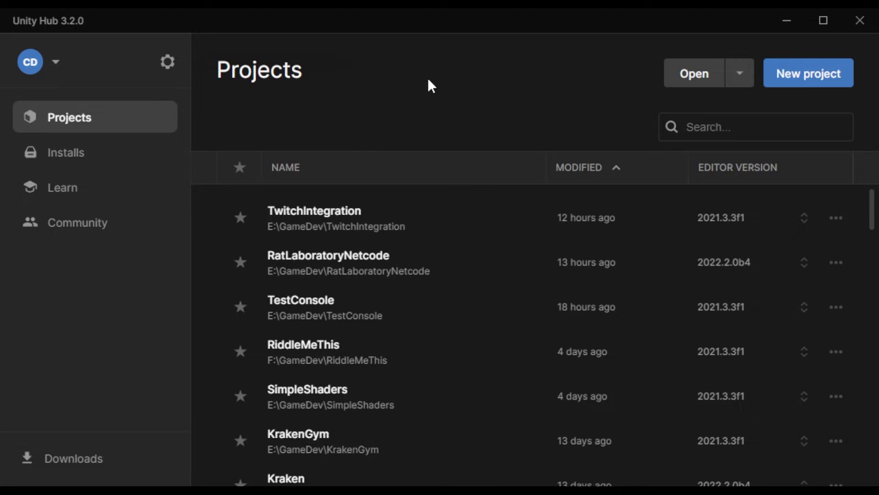
# Create a new project from the 3D (URP) template, named MultiplayerGameTutorial
pyautogui.click(824, 70)
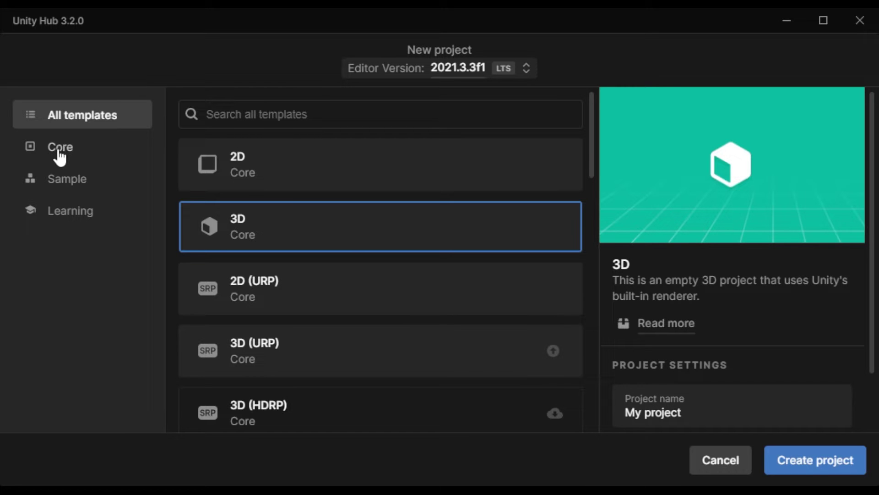
pyautogui.click(306, 362)
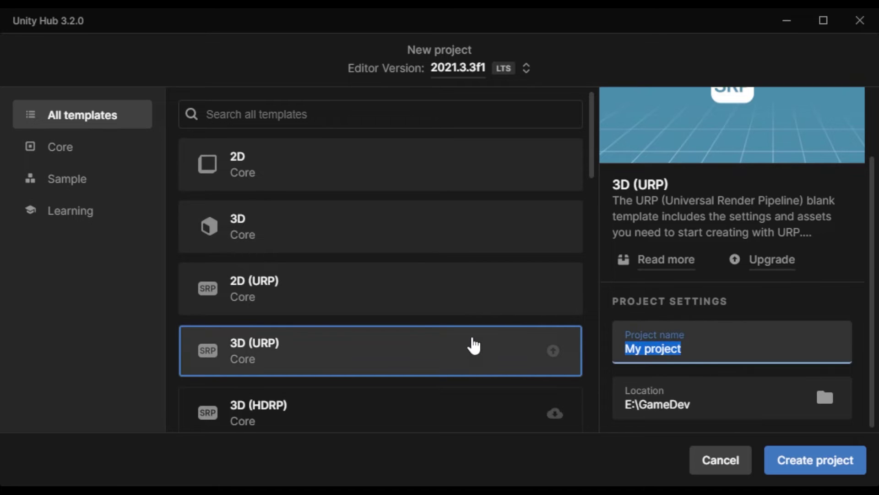
pyautogui.write('Multiplay')
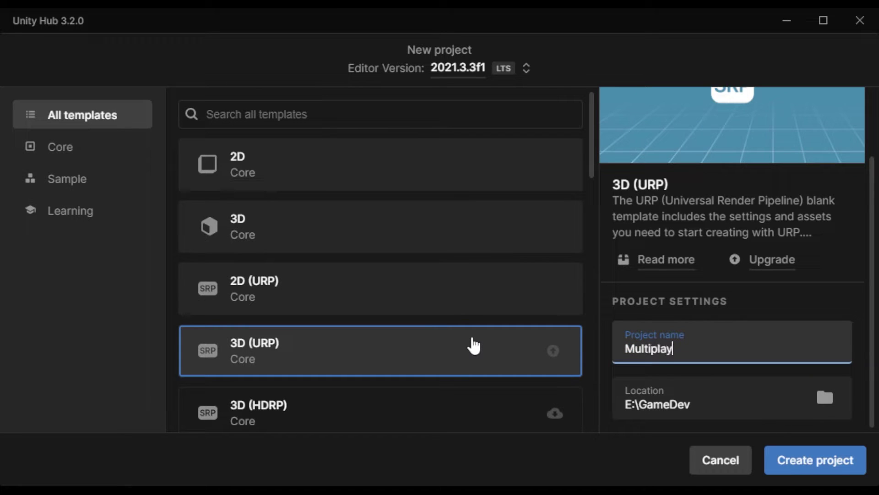
pyautogui.write('er GameTutorial')
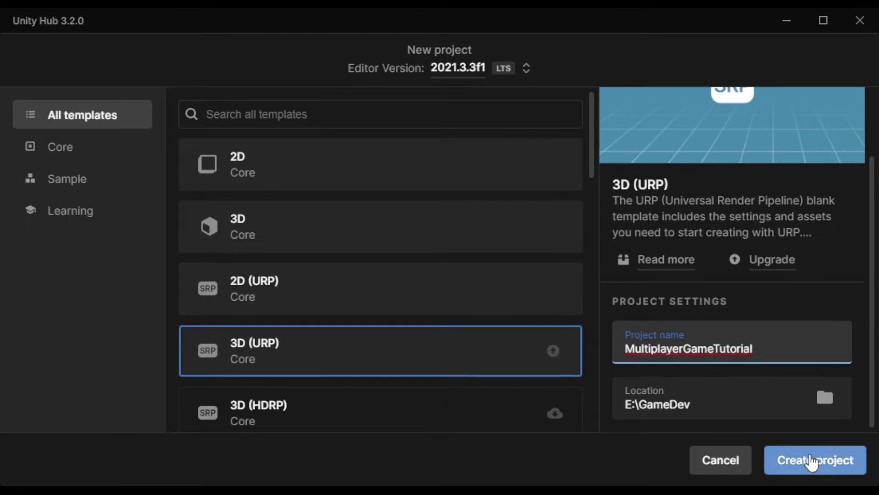
pyautogui.click(813, 460)
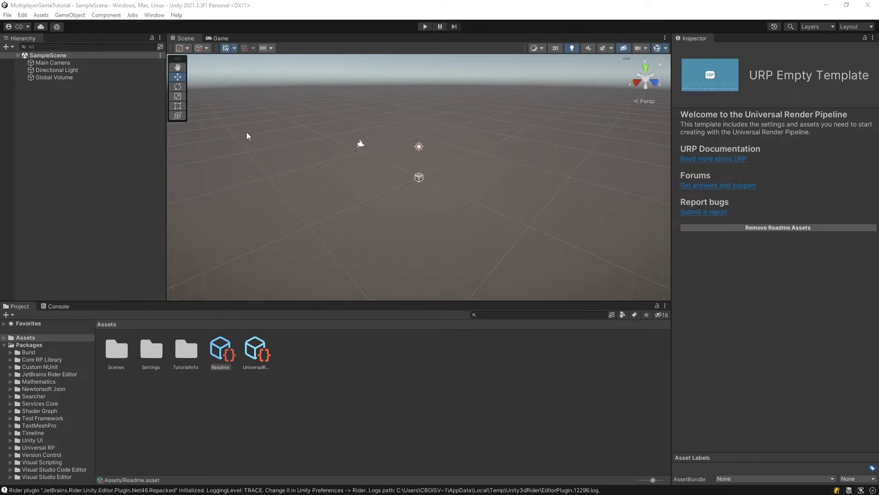
# Find the Authentication package among the Unity Registry packages and install it
pyautogui.click(153, 15)
pyautogui.click(183, 122)
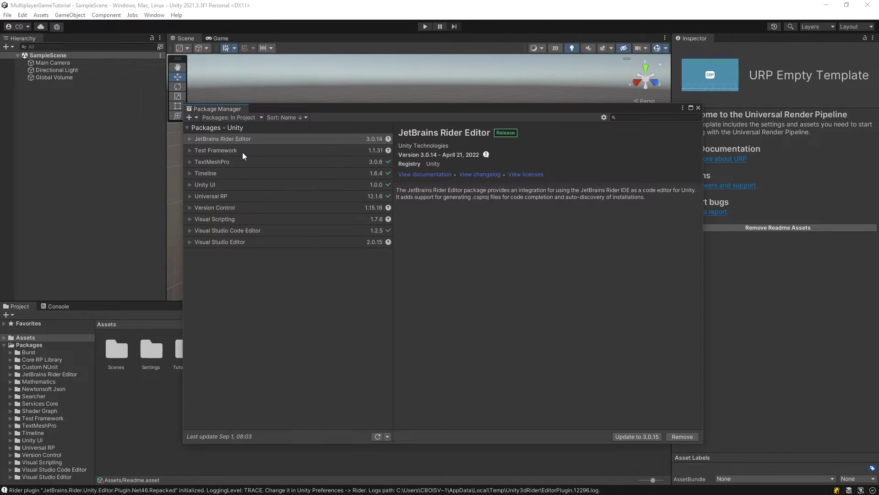
pyautogui.click(238, 118)
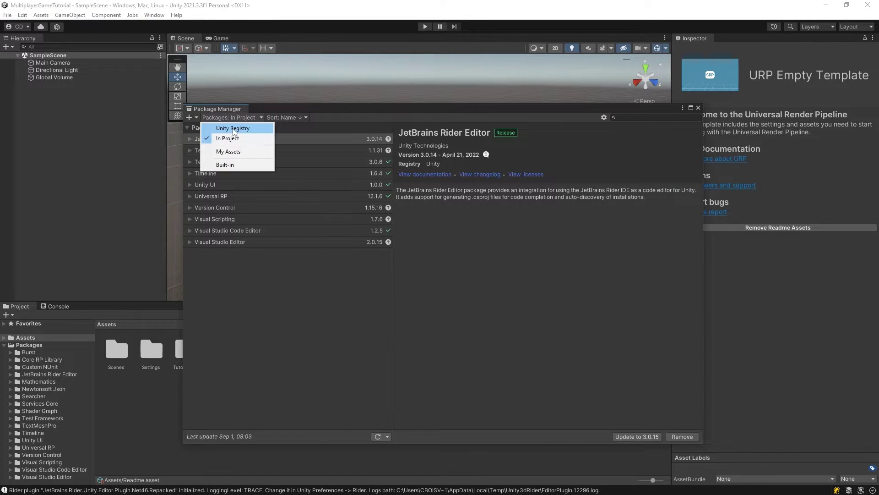
pyautogui.click(234, 128)
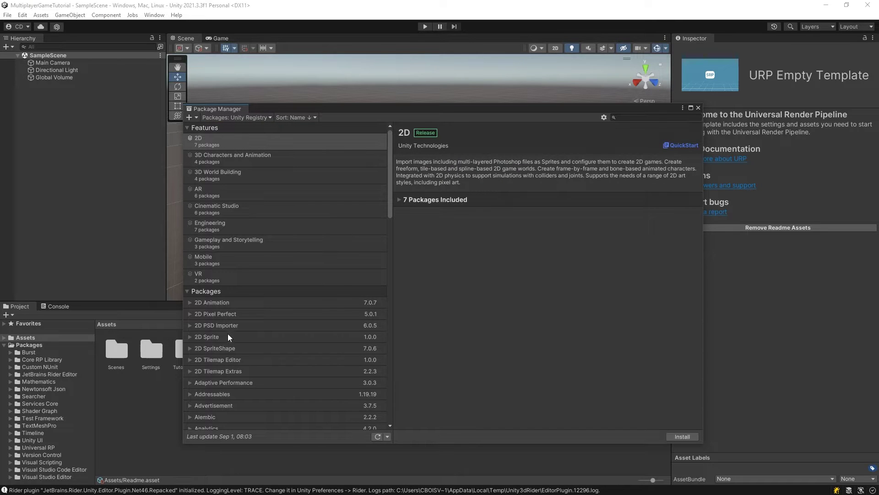
pyautogui.click(228, 347)
pyautogui.scroll(-5, 227, 345)
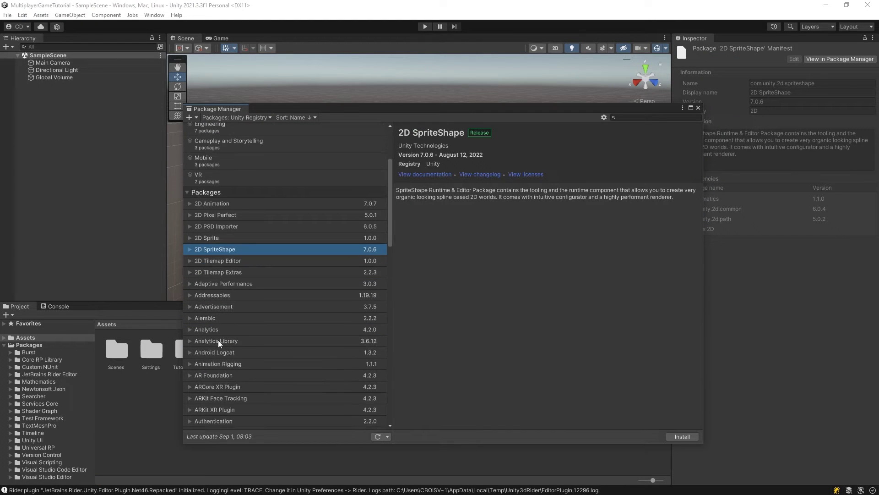
pyautogui.scroll(-5, 218, 340)
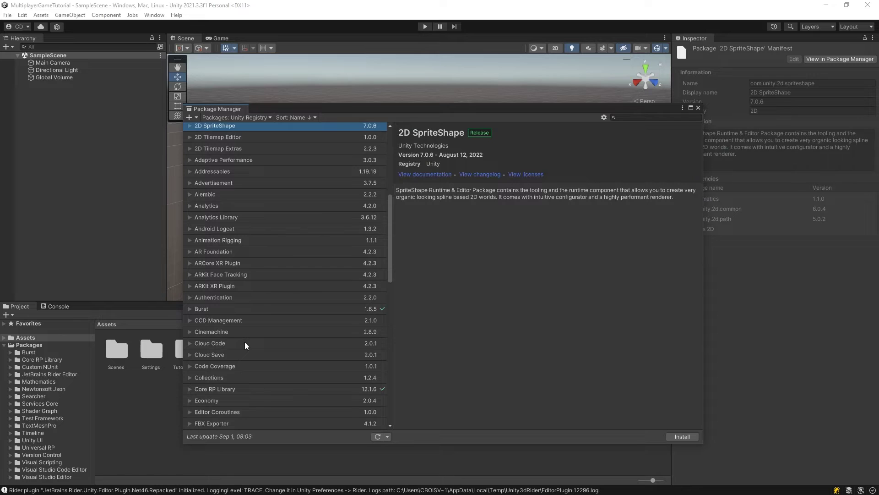
pyautogui.scroll(-2, 243, 342)
pyautogui.click(213, 248)
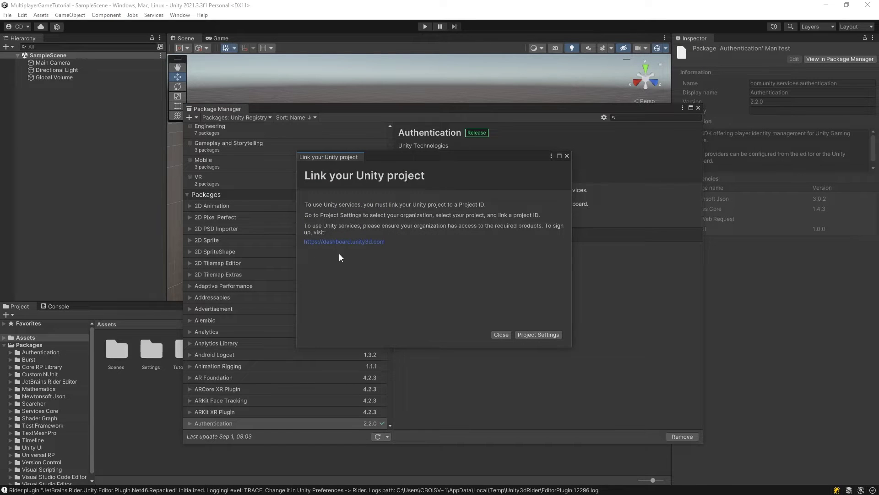
# Link the project to Unity services by creating a new project ID under the developer's organization
pyautogui.click(535, 335)
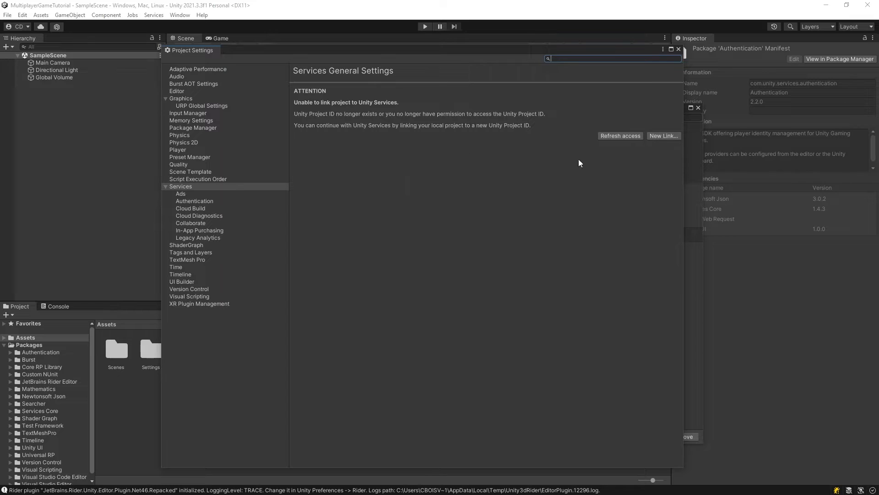
pyautogui.click(664, 136)
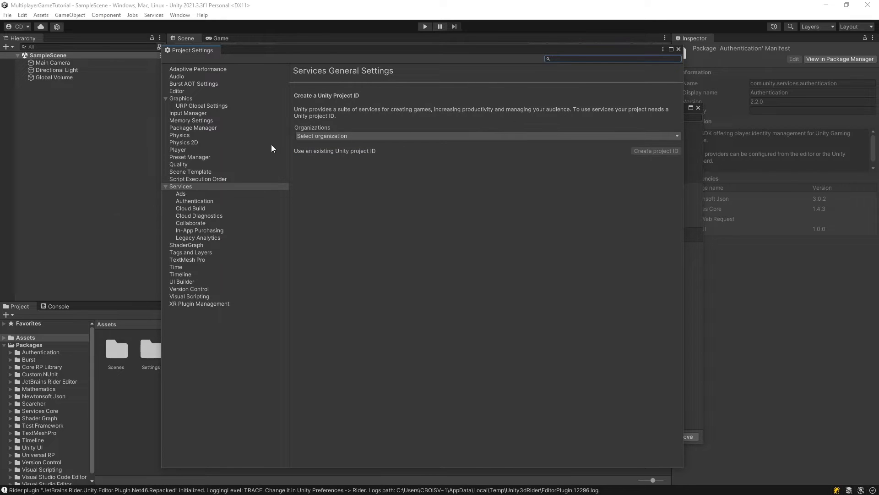
pyautogui.click(335, 136)
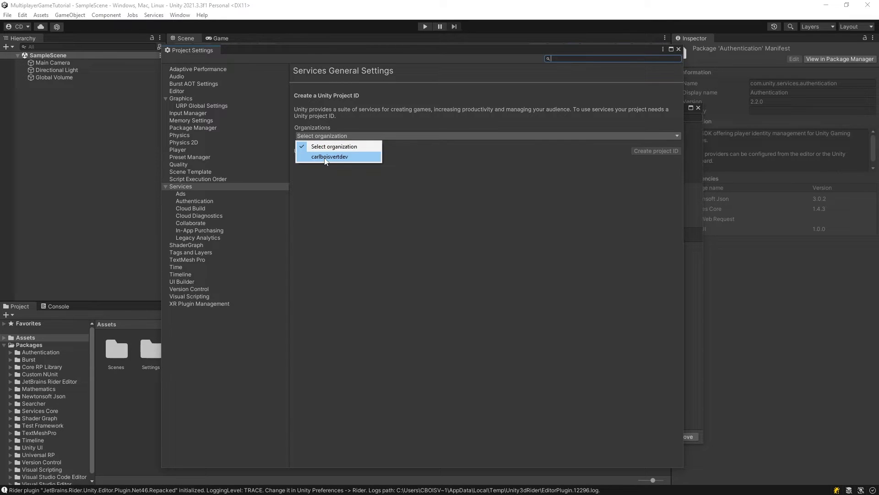
pyautogui.click(326, 157)
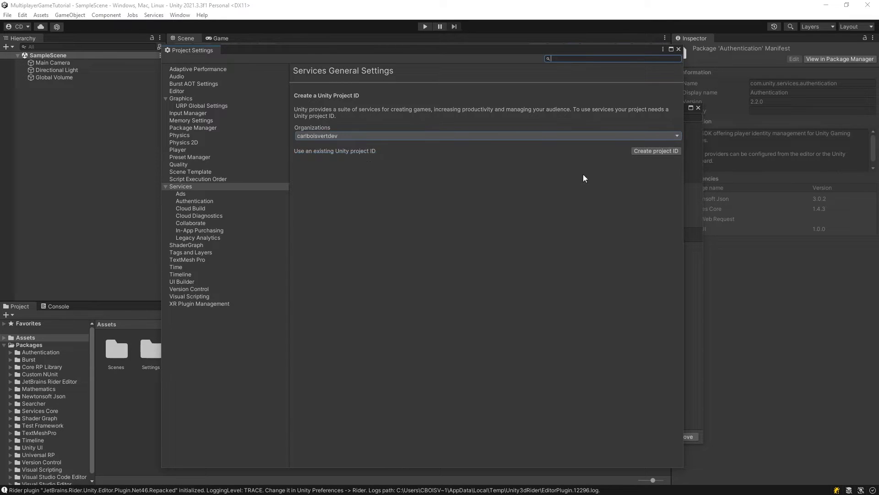
pyautogui.click(642, 151)
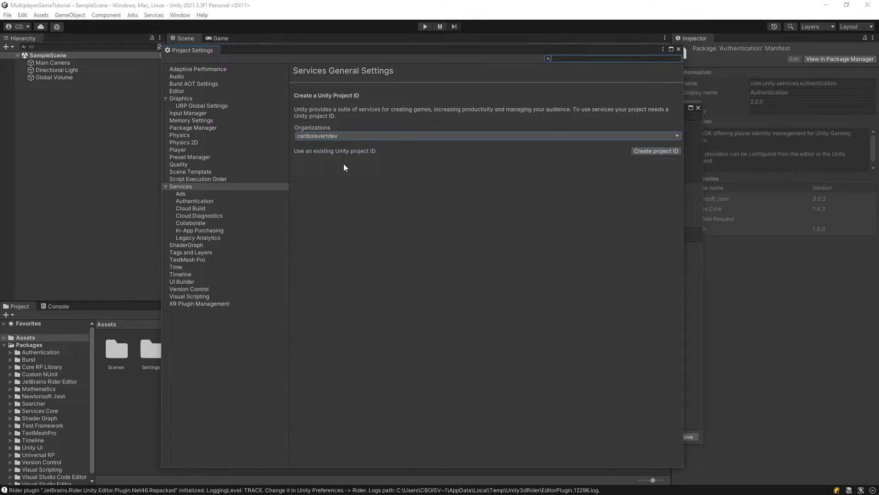
pyautogui.click(312, 151)
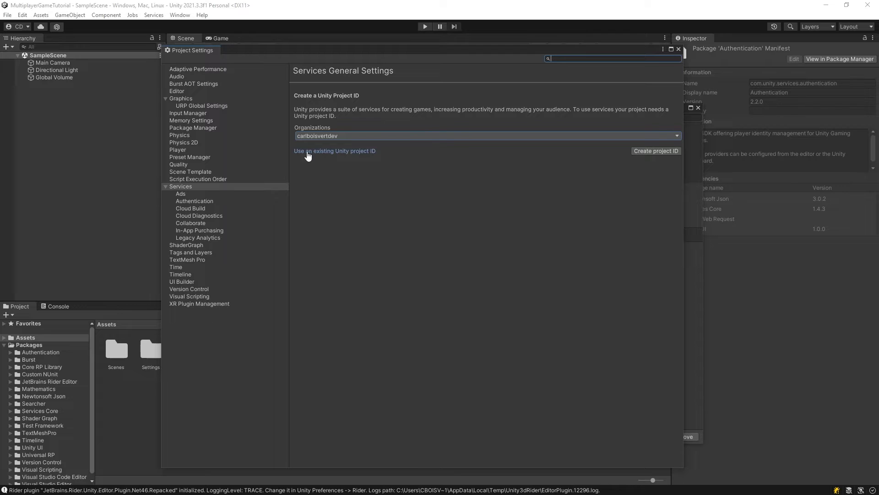
pyautogui.click(654, 152)
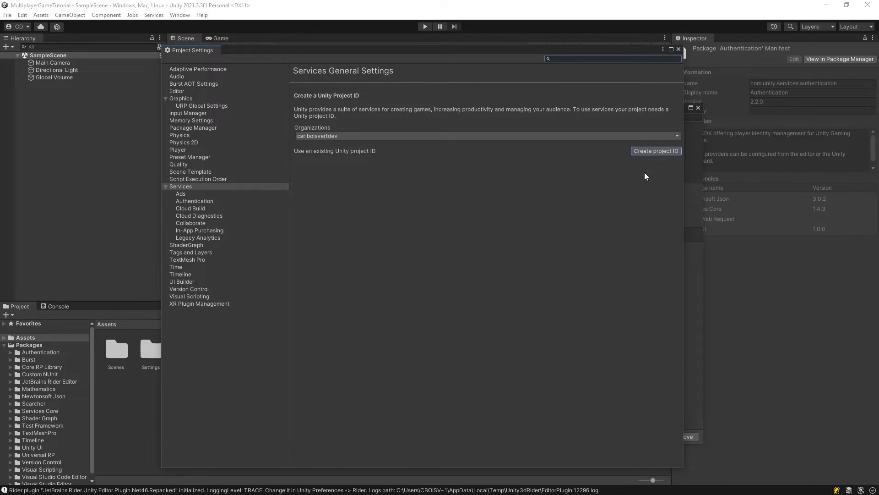
pyautogui.click(639, 151)
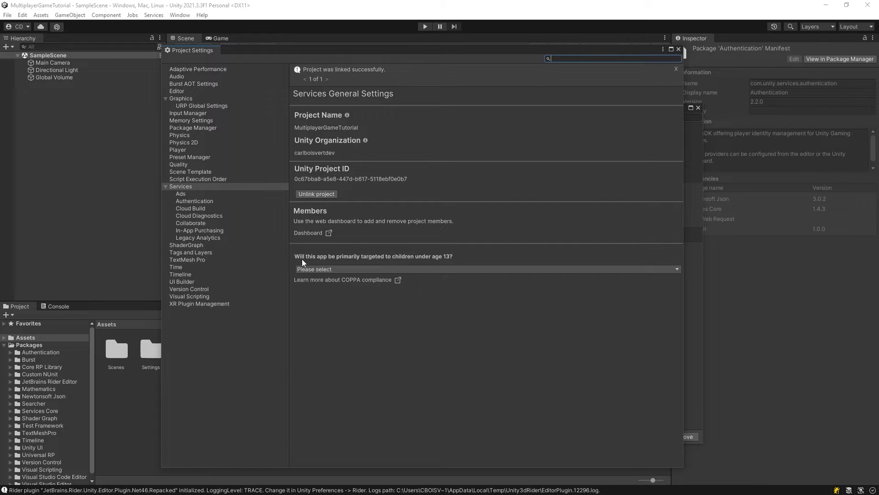
# Answer No to whether the app primarily targets children under age 13, and save the services settings
pyautogui.click(361, 269)
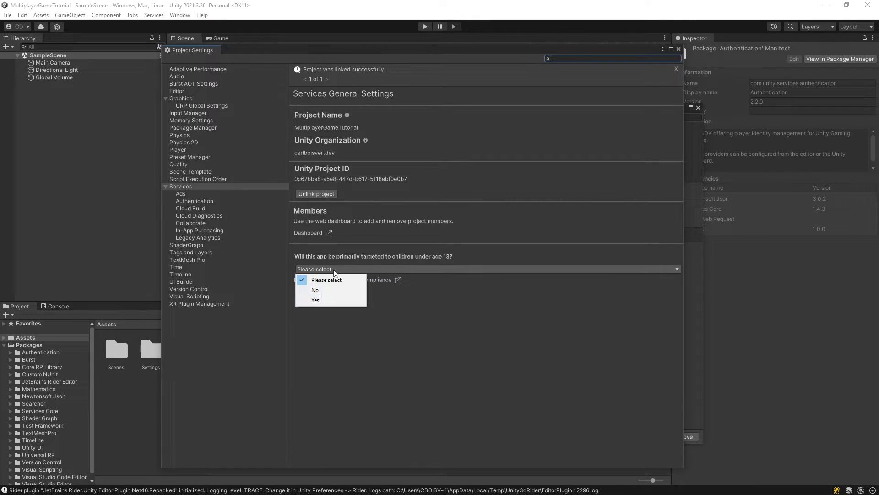
pyautogui.click(322, 291)
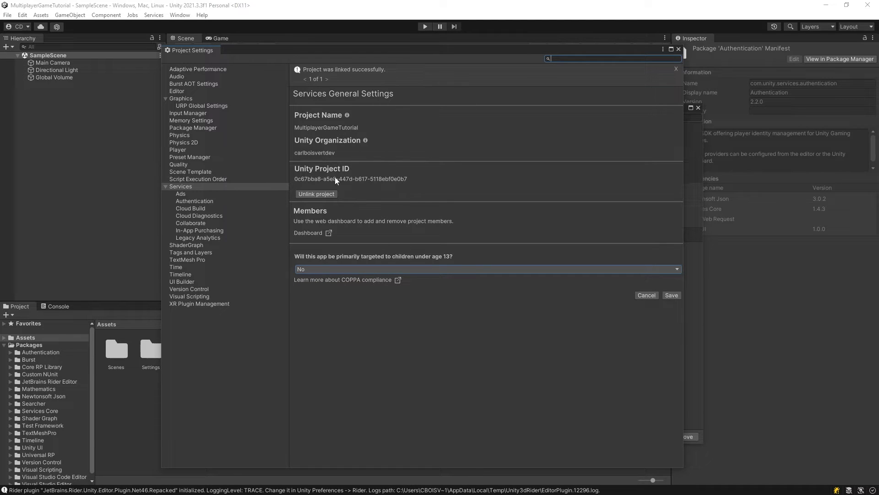
pyautogui.click(672, 295)
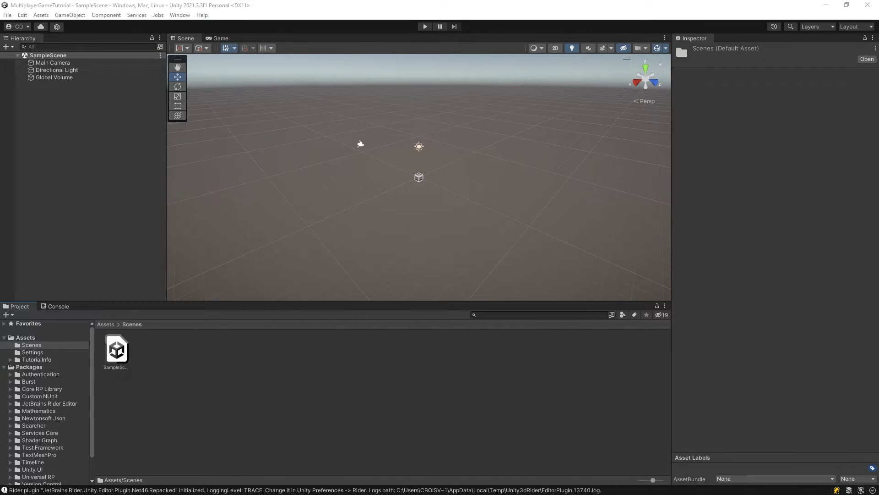
# Rename the SampleScene asset in the Scenes folder to MainMenu and reload the scene
pyautogui.click(267, 382)
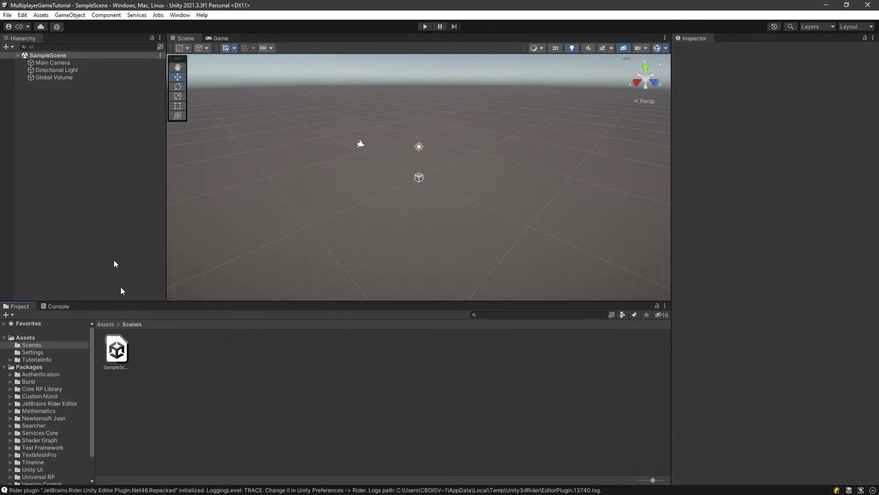
pyautogui.rightClick(115, 357)
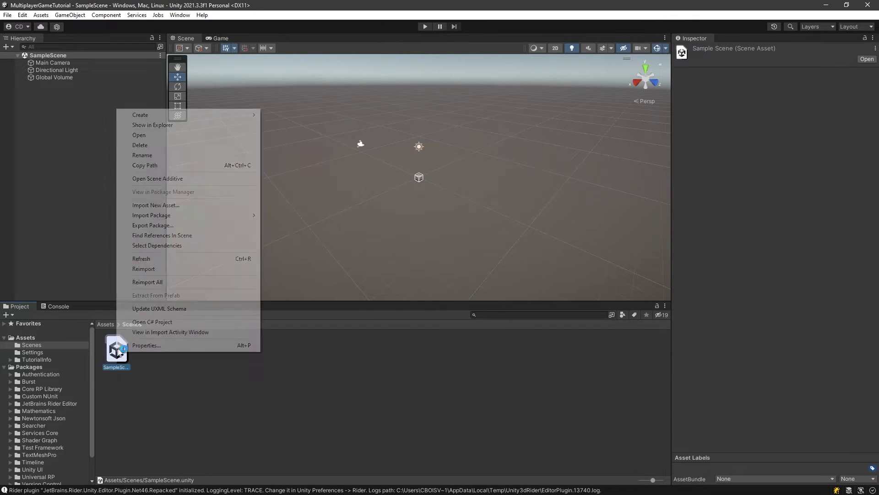
pyautogui.click(154, 155)
pyautogui.write('Main')
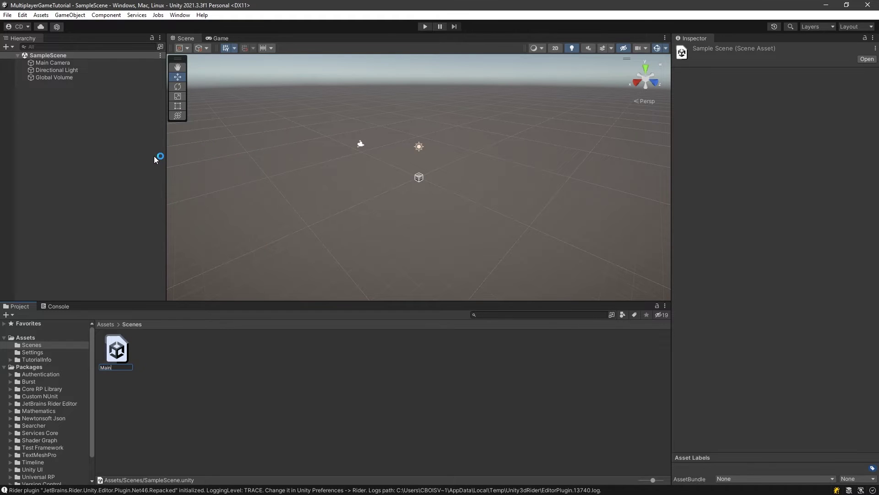
pyautogui.write('Menu')
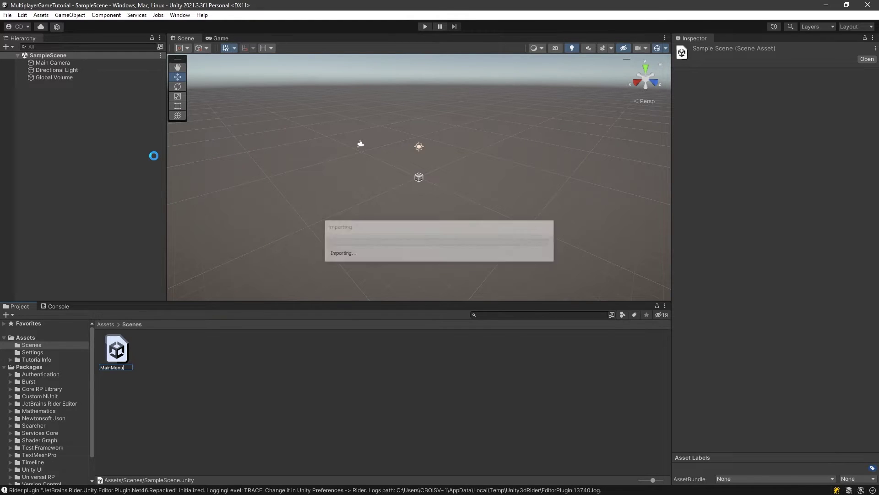
pyautogui.click(461, 270)
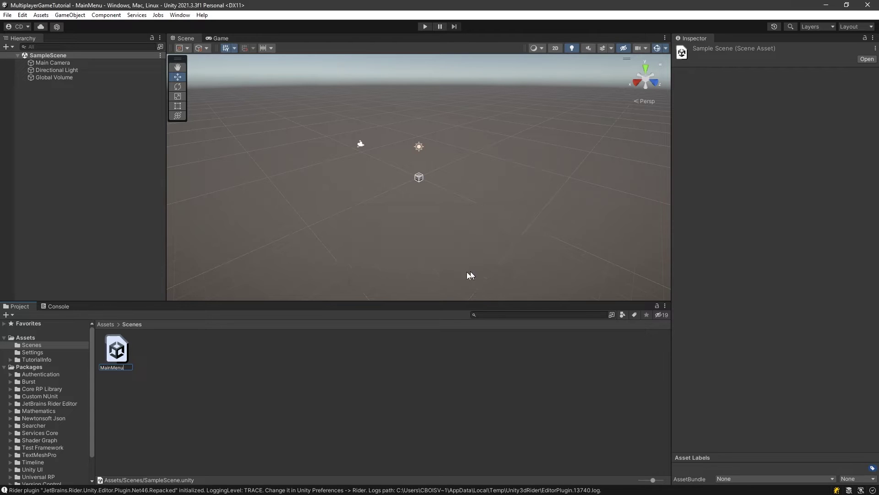
# Create an empty game object in the MainMenu scene and name it MenuController
pyautogui.rightClick(73, 106)
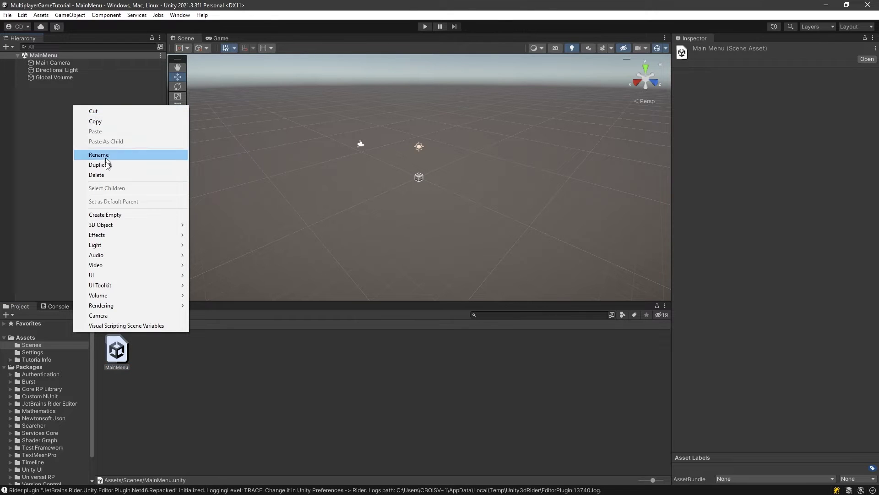
pyautogui.click(111, 214)
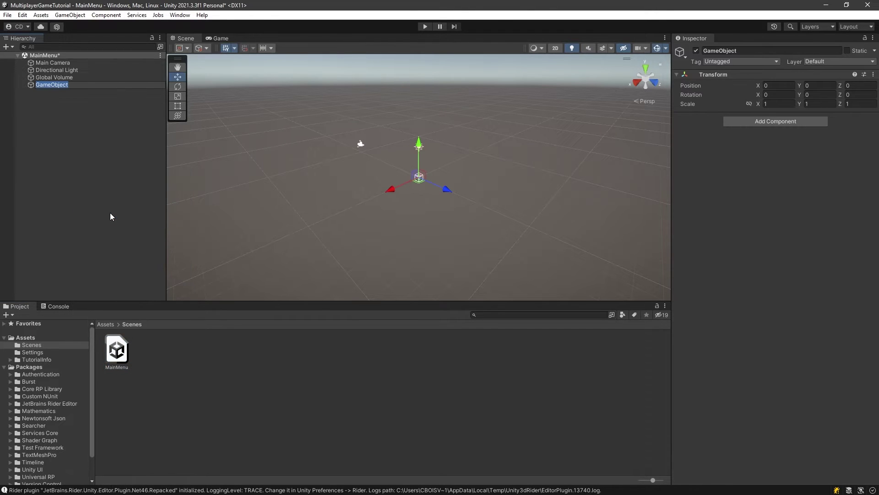
pyautogui.write('Mainme')
pyautogui.press('BackSpace')
pyautogui.press('BackSpace')
pyautogui.press('BackSpace')
pyautogui.press('BackSpace')
pyautogui.press('BackSpace')
pyautogui.write('enuController')
pyautogui.press('Return')
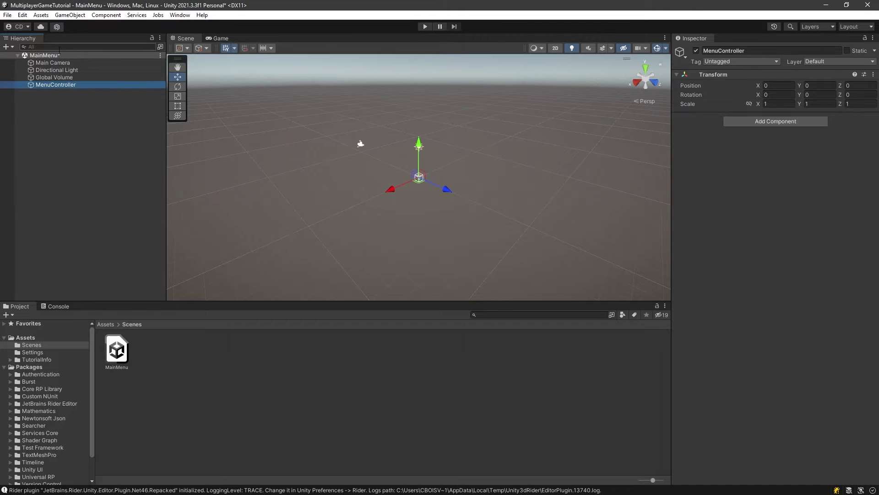
# Add a UI Canvas as a child of the MenuController object
pyautogui.rightClick(63, 86)
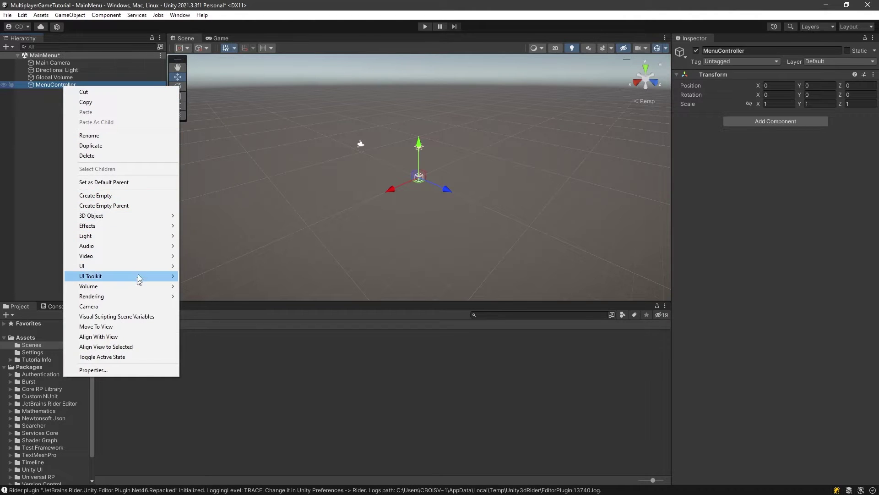
pyautogui.moveTo(146, 266)
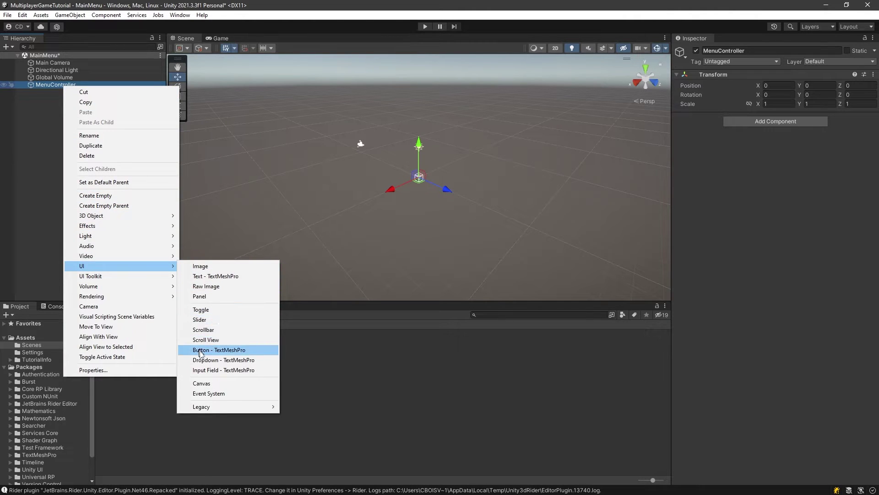
pyautogui.click(202, 383)
pyautogui.click(51, 152)
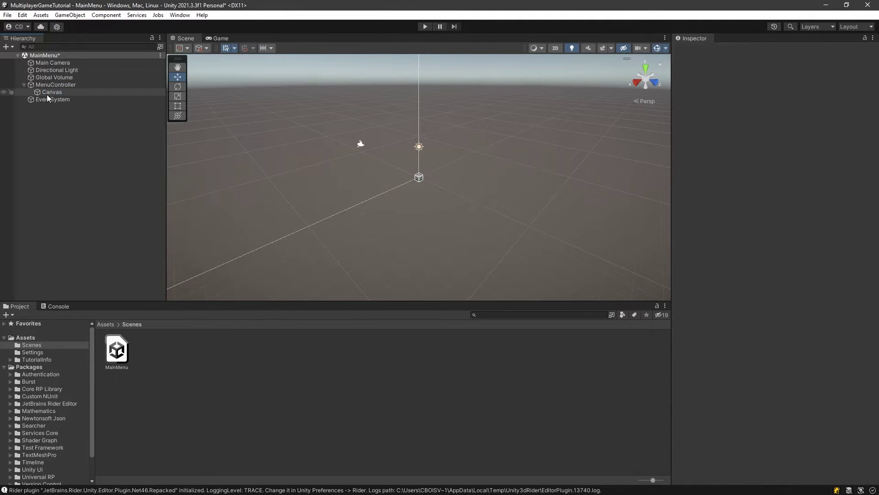
# Add a UI Image as a child of the Canvas
pyautogui.click(46, 94)
pyautogui.rightClick(49, 93)
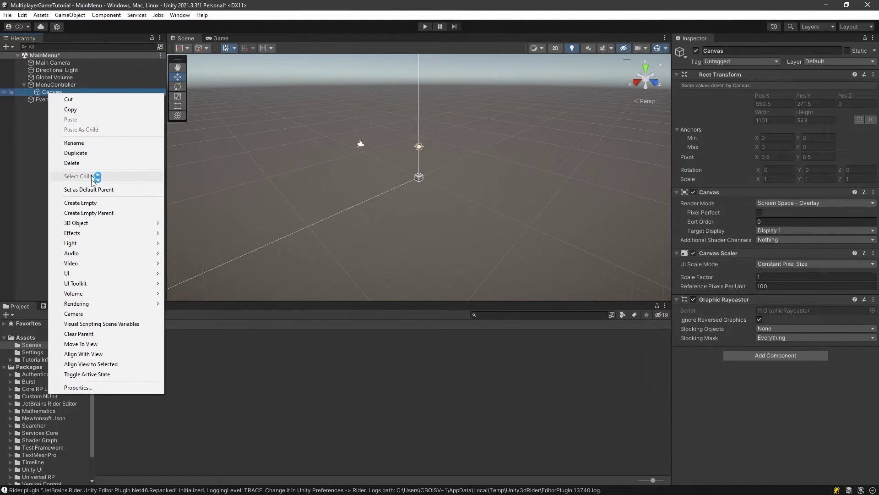
pyautogui.moveTo(101, 274)
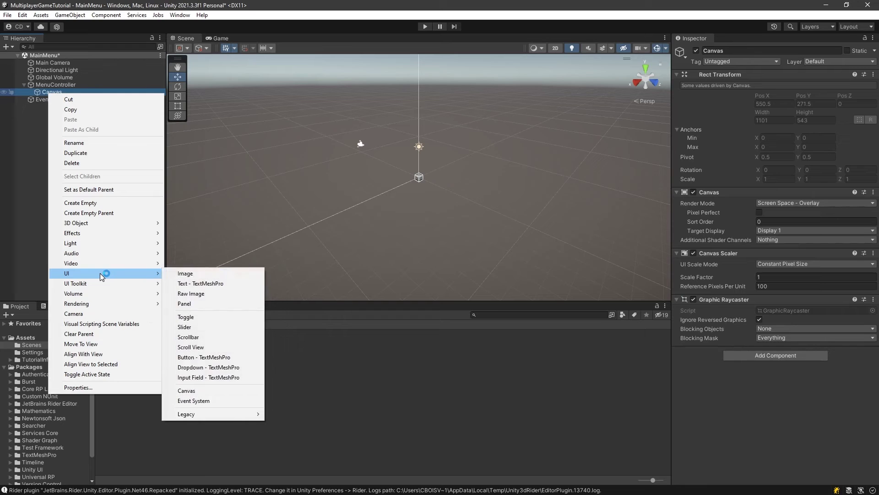
pyautogui.click(190, 275)
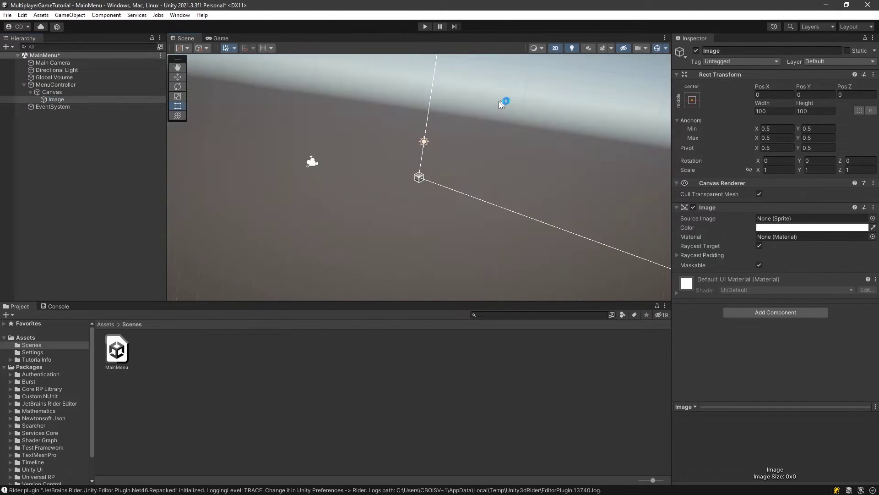
pyautogui.keyDown('alt'); pyautogui.moveTo(501, 104); pyautogui.dragTo(390, 199); pyautogui.keyUp('alt')
pyautogui.scroll(-10, 392, 187)
pyautogui.moveTo(543, 165); pyautogui.dragTo(436, 201, button='middle')
# Change the Image's color to a saturated bright purple
pyautogui.click(777, 228)
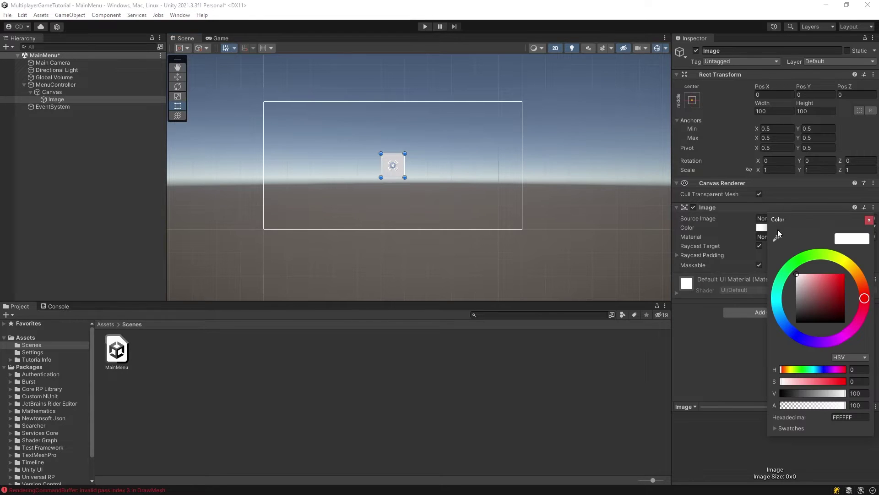
pyautogui.click(845, 338)
pyautogui.moveTo(841, 291); pyautogui.dragTo(846, 281)
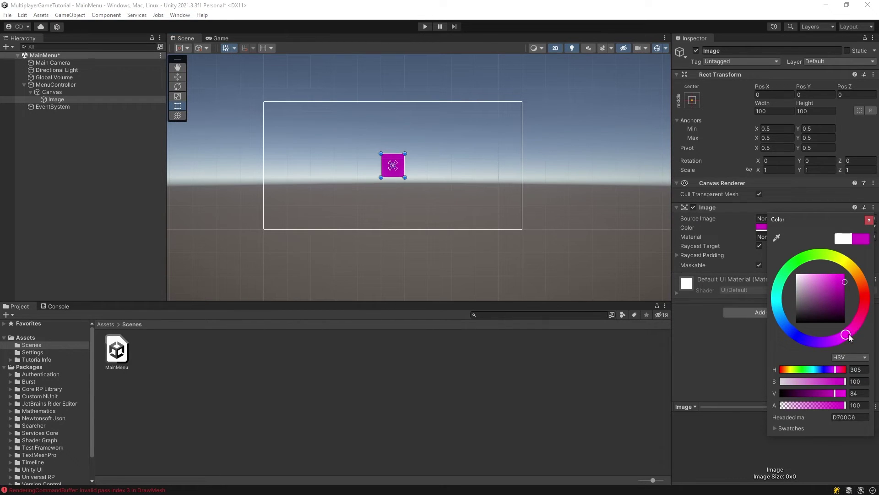
pyautogui.moveTo(848, 338); pyautogui.dragTo(819, 345)
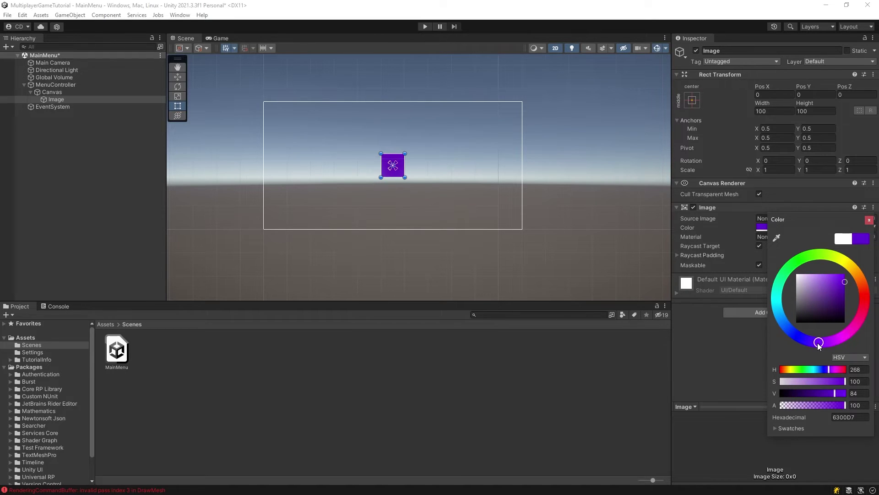
pyautogui.moveTo(843, 282); pyautogui.dragTo(836, 271)
# Stretch the Image's anchors in both directions and set its Left, Top, Right and Bottom offsets to 0 to fill the canvas
pyautogui.click(685, 107)
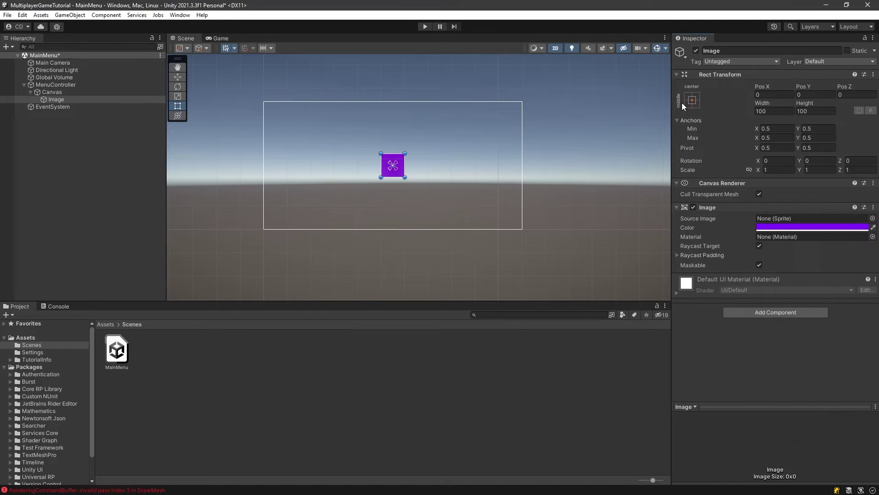
pyautogui.click(691, 100)
pyautogui.click(790, 238)
pyautogui.click(774, 94)
pyautogui.write('00')
pyautogui.press('Tab')
pyautogui.write('0')
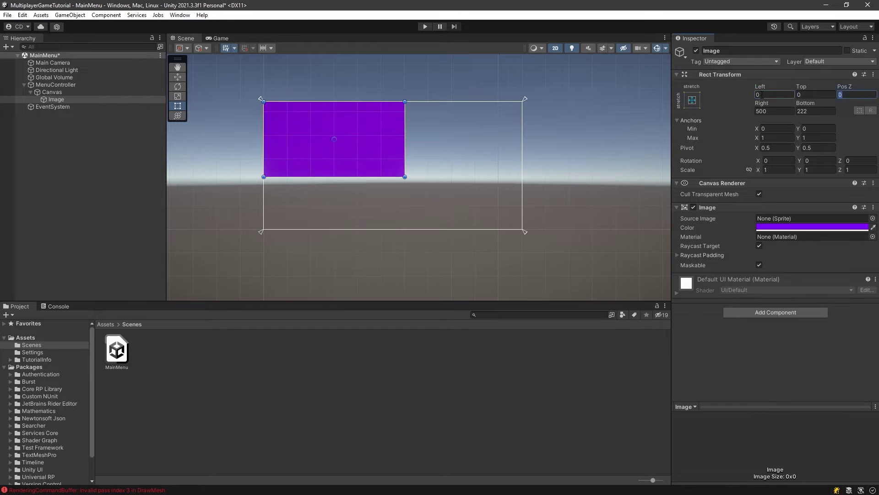
pyautogui.press('Tab')
pyautogui.press('Tab')
pyautogui.write('0')
pyautogui.press('Tab')
pyautogui.write('0')
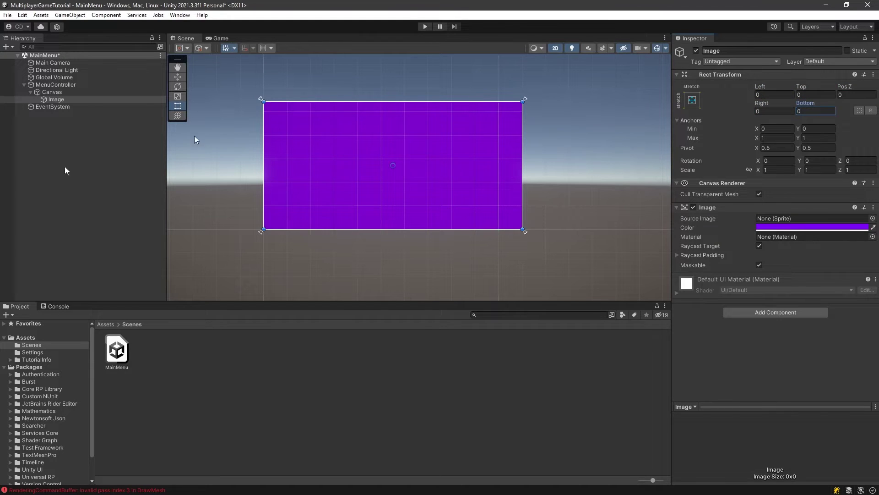
# Create an empty object under the Canvas and name it Menu
pyautogui.click(47, 100)
pyautogui.click(44, 92)
pyautogui.rightClick(46, 91)
pyautogui.click(91, 201)
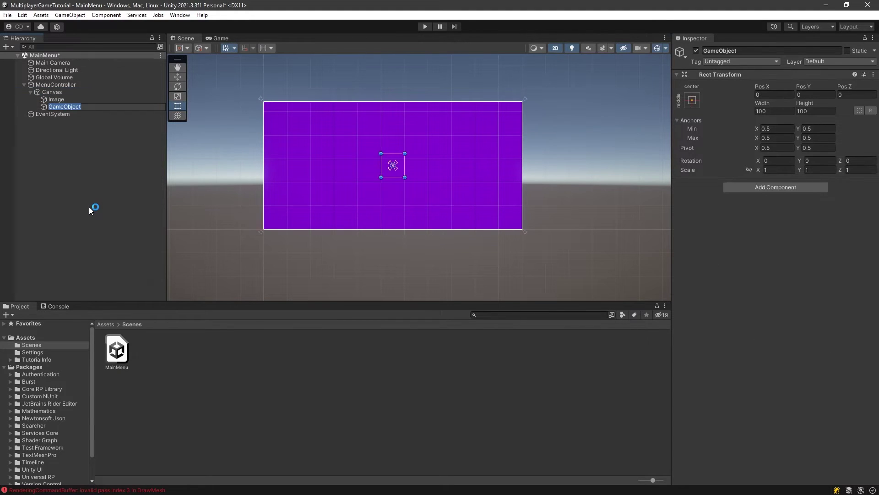
pyautogui.write('Menu')
pyautogui.press('Return')
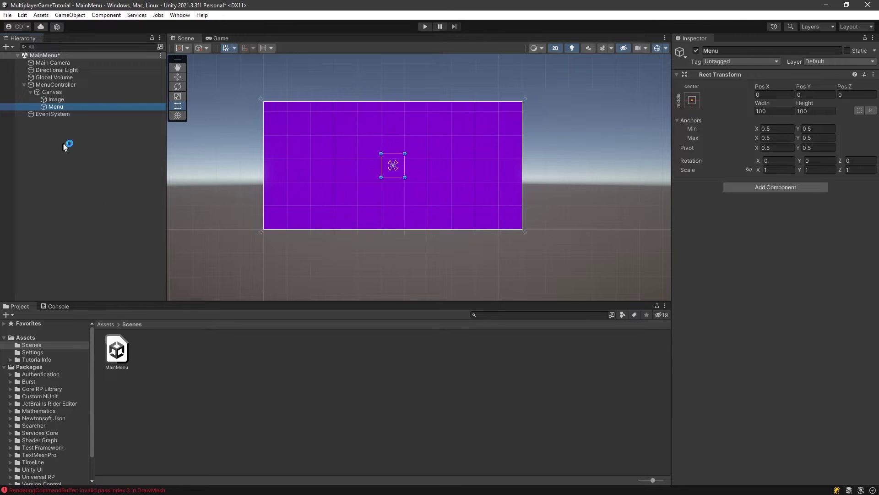
# Add a TextMeshPro text object under Menu, importing the TMP Essential Resources
pyautogui.rightClick(59, 100)
pyautogui.click(54, 106)
pyautogui.rightClick(55, 107)
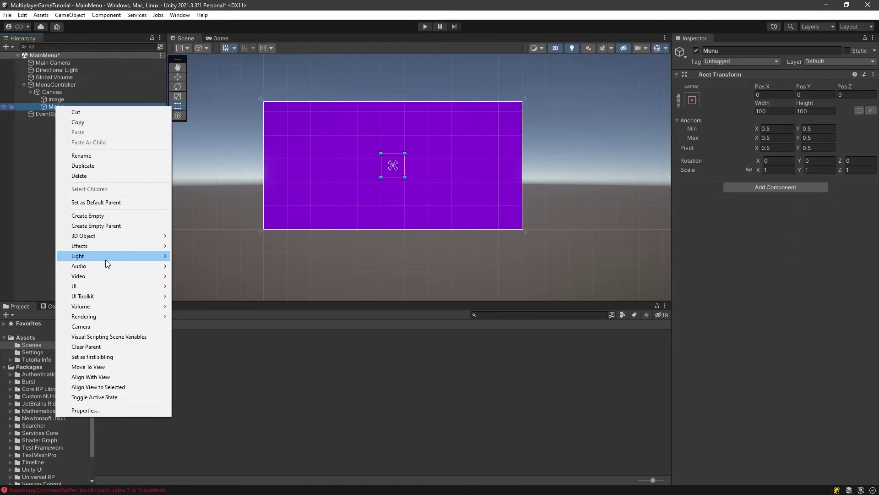
pyautogui.moveTo(142, 289)
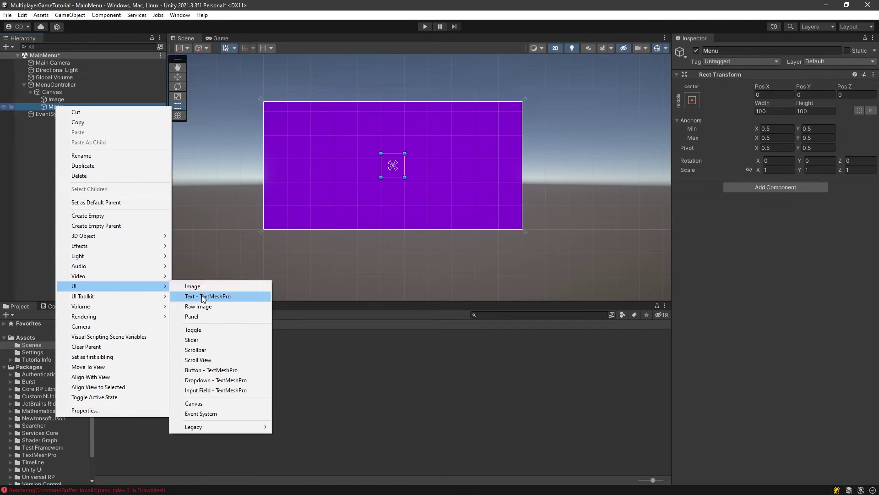
pyautogui.click(300, 293)
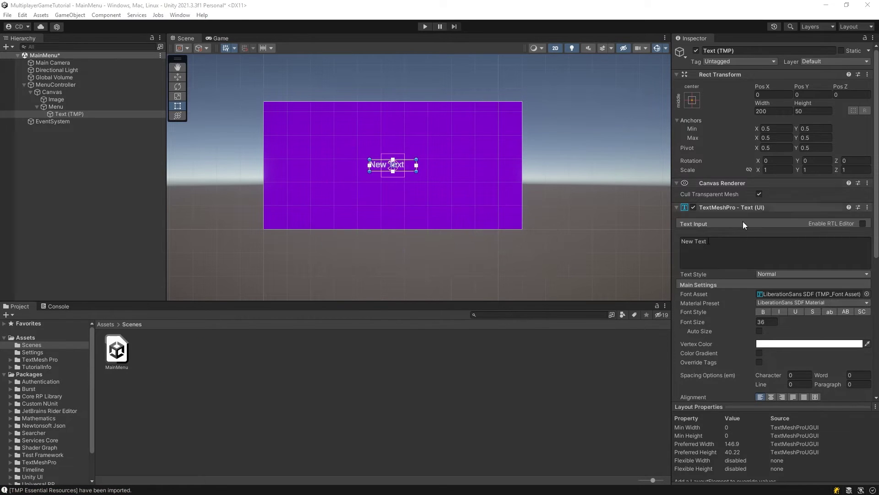
# Anchor the text to the top with horizontal stretch and set its Left, Pos Y, Right and Height to 0
pyautogui.click(692, 100)
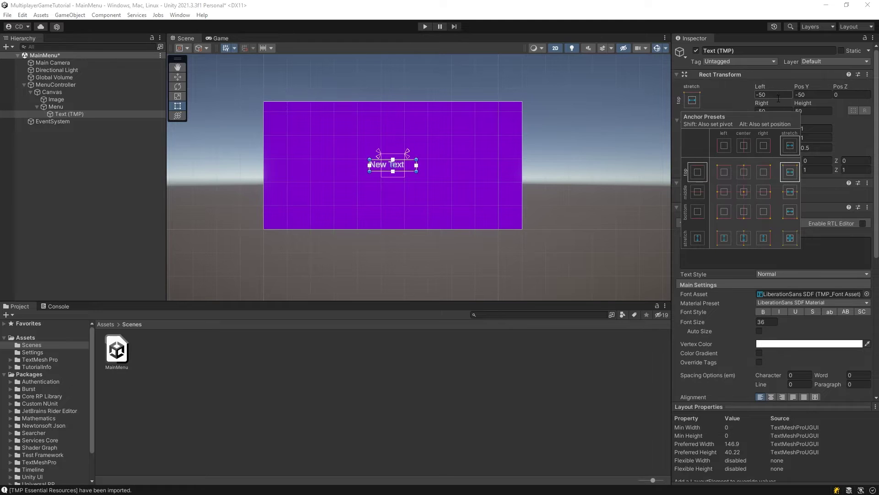
pyautogui.click(791, 172)
pyautogui.write('0')
pyautogui.press('Tab')
pyautogui.write('0')
pyautogui.press('Tab')
pyautogui.press('Tab')
pyautogui.write('0')
pyautogui.press('Tab')
pyautogui.write('0')
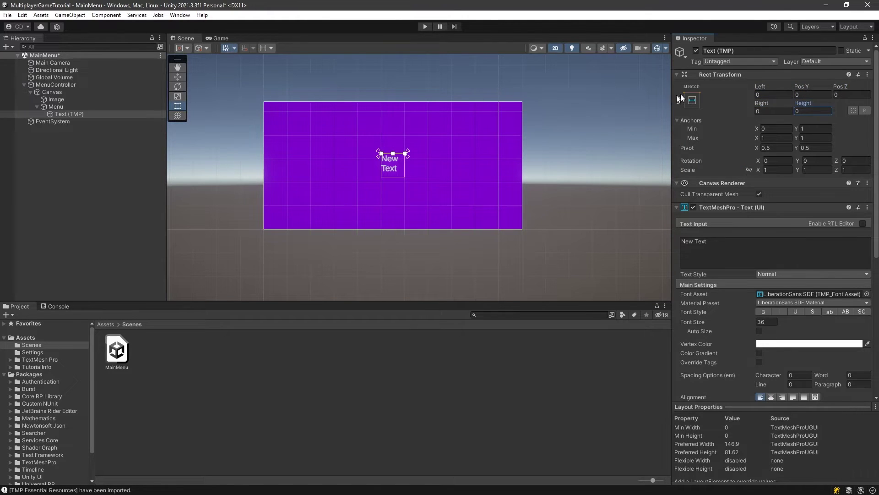
# Stretch the Menu object's anchors in both directions and set its Left, Top, Right and Bottom offsets to 0
pyautogui.click(45, 106)
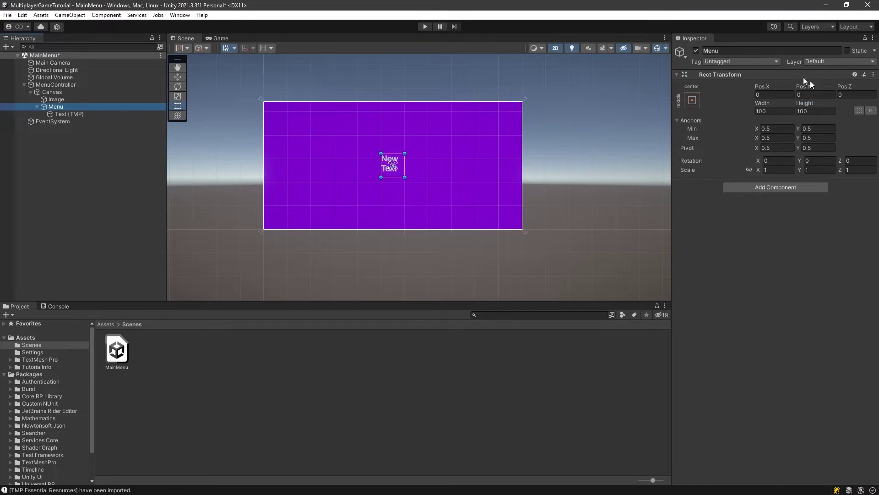
pyautogui.click(692, 101)
pyautogui.click(790, 237)
pyautogui.click(774, 94)
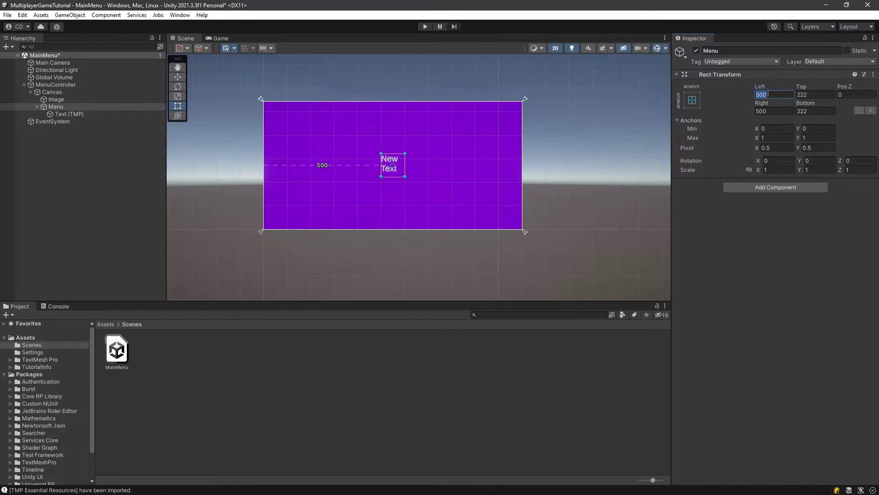
pyautogui.write('0')
pyautogui.press('Tab')
pyautogui.write('0')
pyautogui.press('Tab')
pyautogui.press('Tab')
pyautogui.write('0')
pyautogui.press('Tab')
pyautogui.write('0')
# Set the text object's Height to 100 and its Pos Y to -50
pyautogui.click(82, 117)
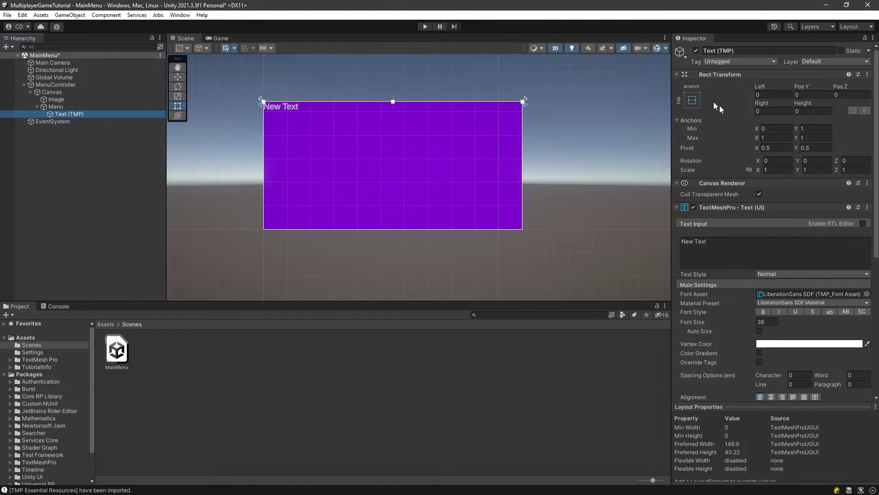
pyautogui.click(807, 110)
pyautogui.write('100')
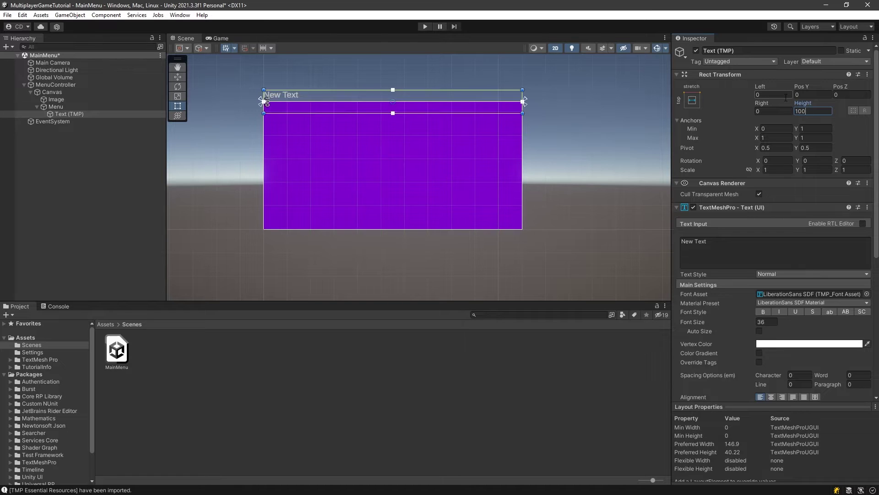
pyautogui.click(812, 94)
pyautogui.write('50')
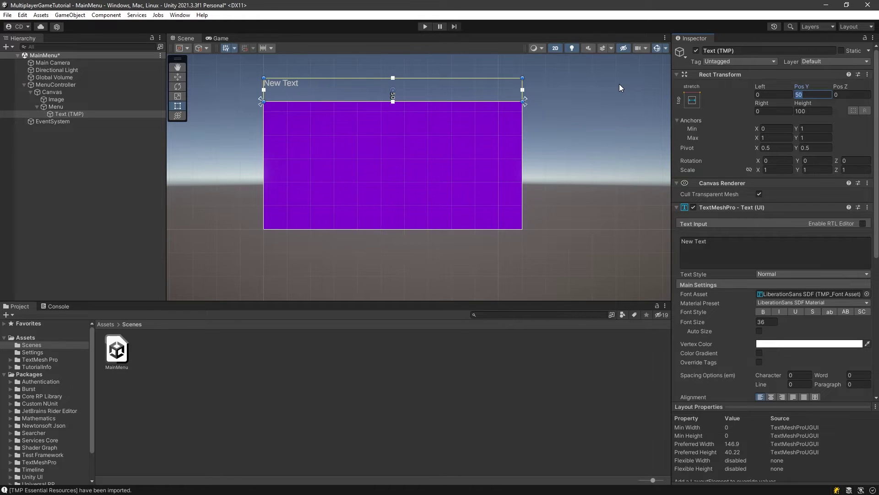
pyautogui.click(797, 94)
pyautogui.write('-')
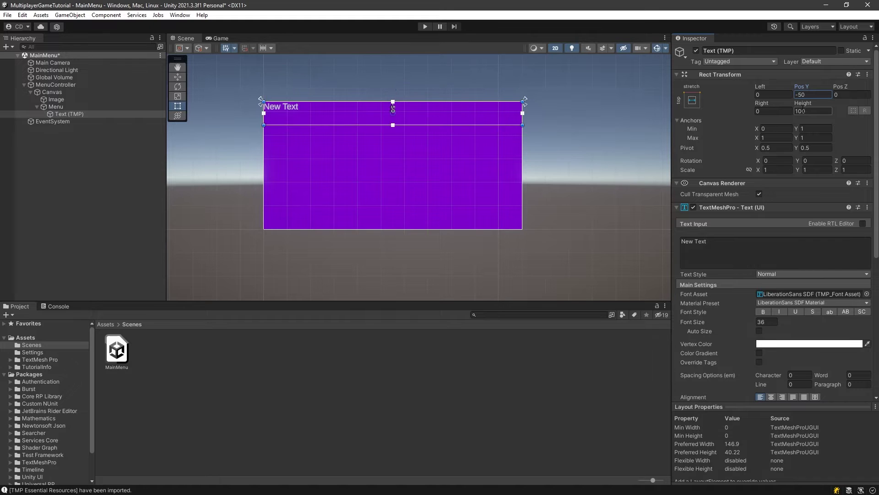
# Set the text's font size to 100 and center it horizontally
pyautogui.moveTo(694, 322); pyautogui.dragTo(589, 309)
pyautogui.doubleClick(770, 322)
pyautogui.write('100')
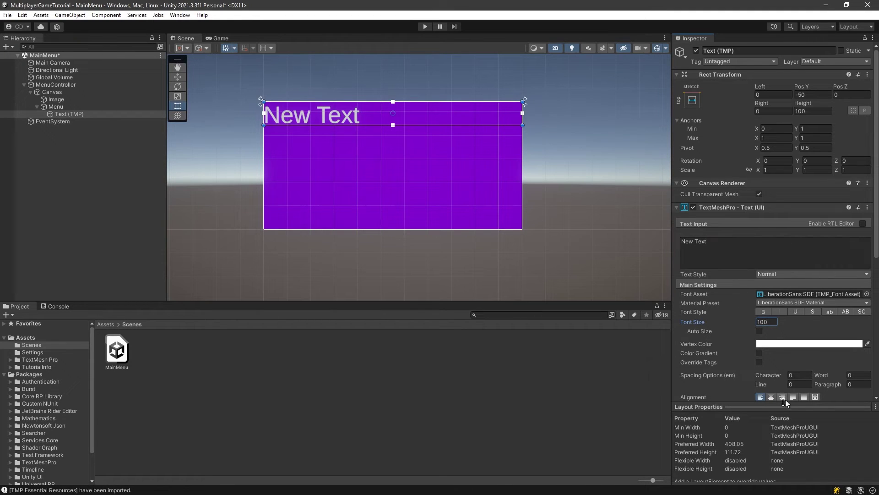
pyautogui.click(772, 397)
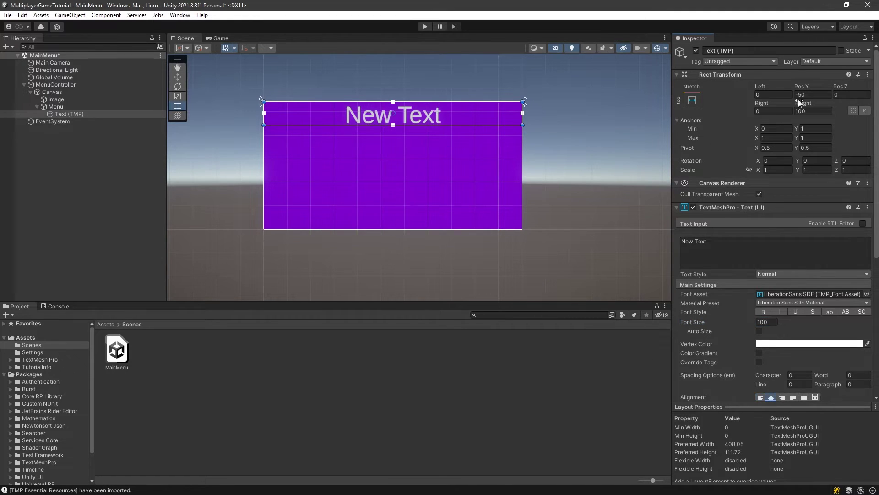
# Move the text down to Pos Y -114 and set its font size to 90
pyautogui.moveTo(797, 88); pyautogui.dragTo(633, 78)
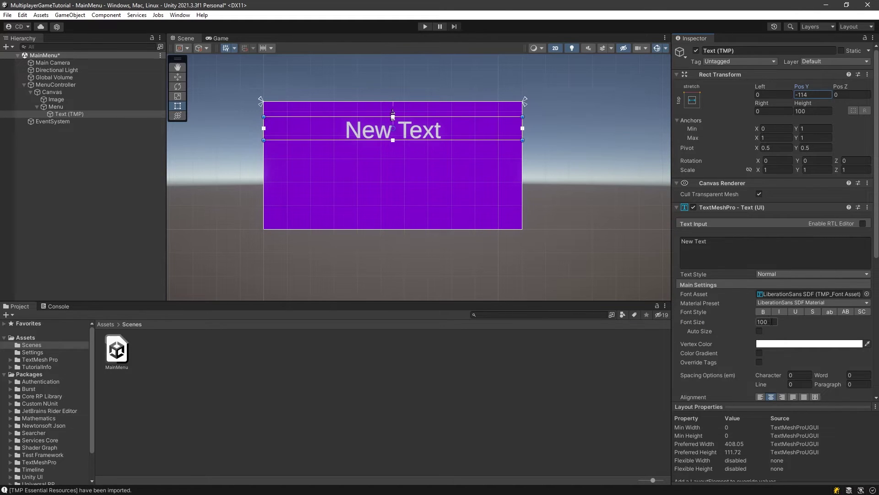
pyautogui.click(773, 323)
pyautogui.write('90')
pyautogui.press('Return')
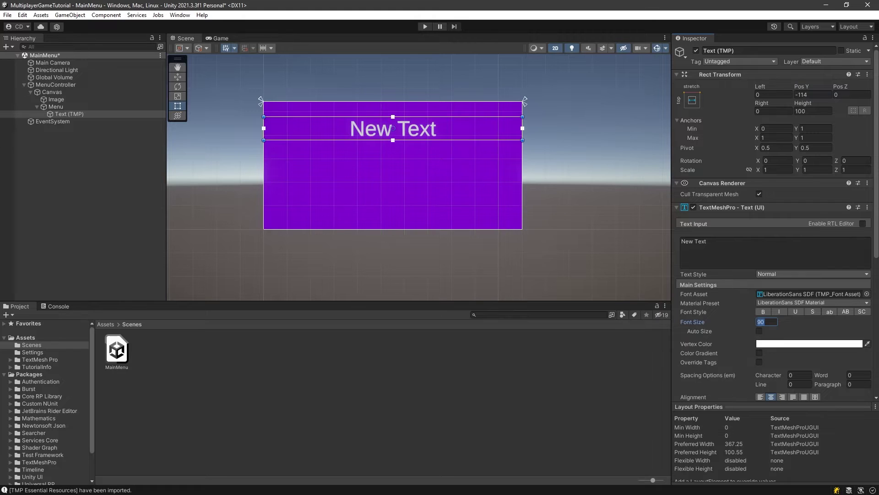
# Replace the placeholder text with the title "Multiplayer Game"
pyautogui.click(732, 252)
pyautogui.write('M')
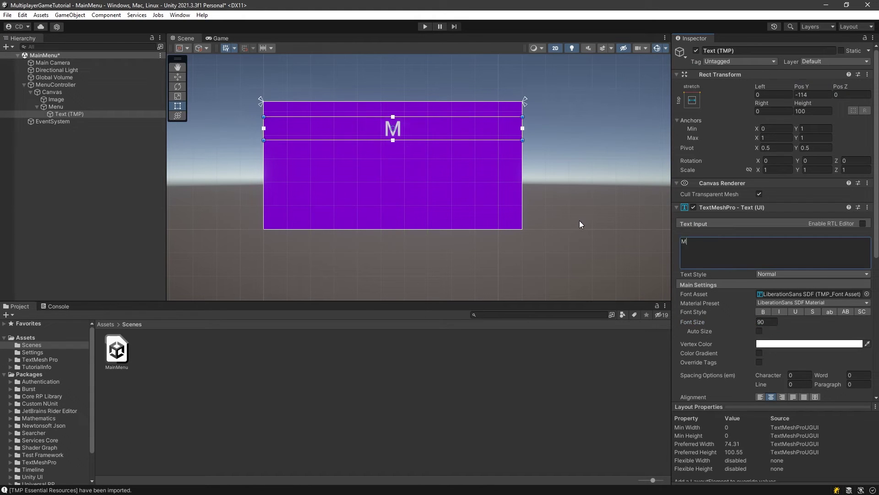
pyautogui.write('ultiplayer g')
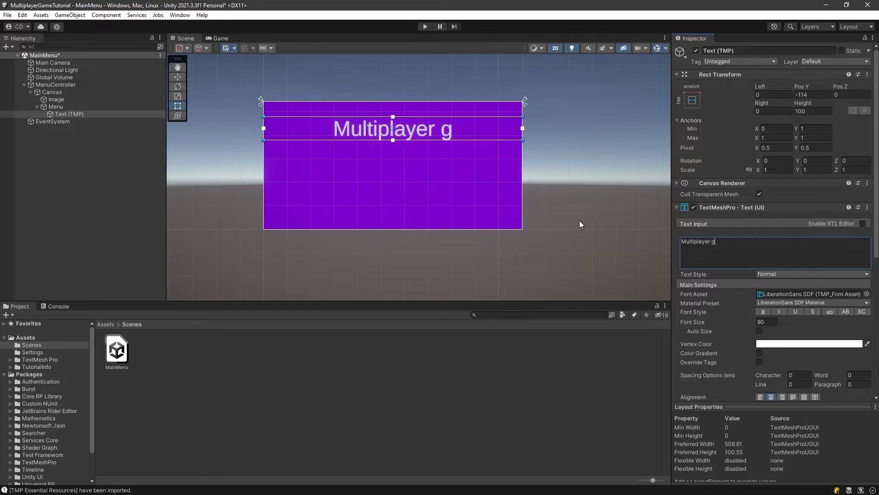
pyautogui.press('BackSpace')
pyautogui.write('Game')
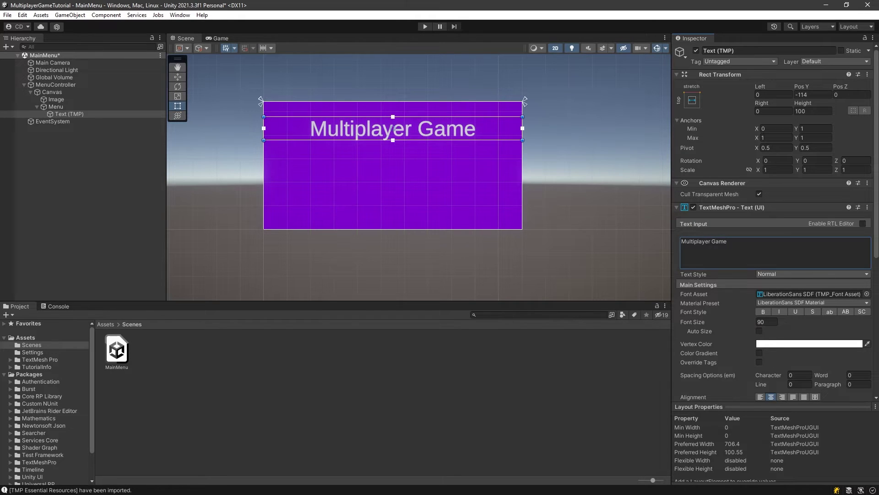
pyautogui.click(236, 251)
# Add a TextMeshPro button as a child of the Menu object
pyautogui.click(50, 107)
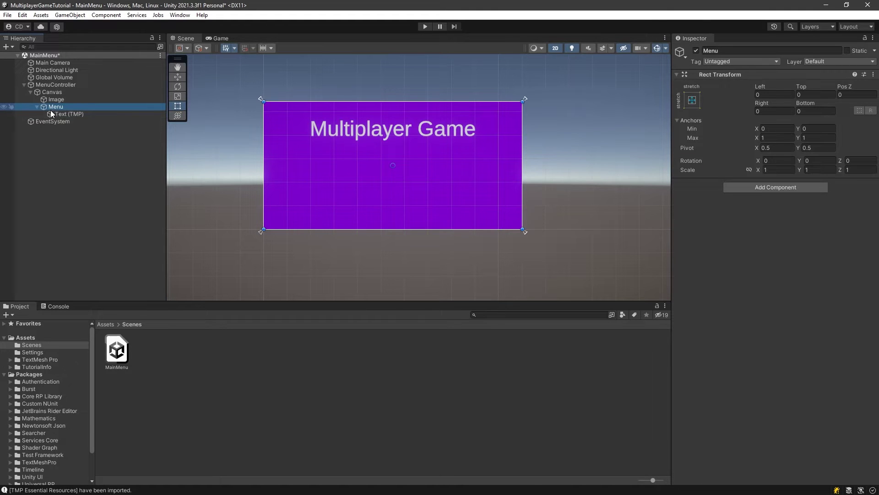
pyautogui.rightClick(50, 109)
pyautogui.moveTo(115, 289)
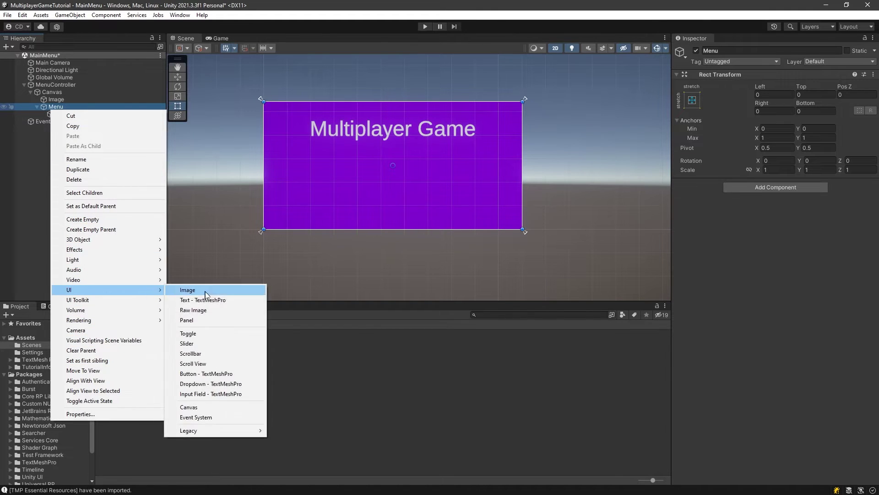
pyautogui.click(200, 374)
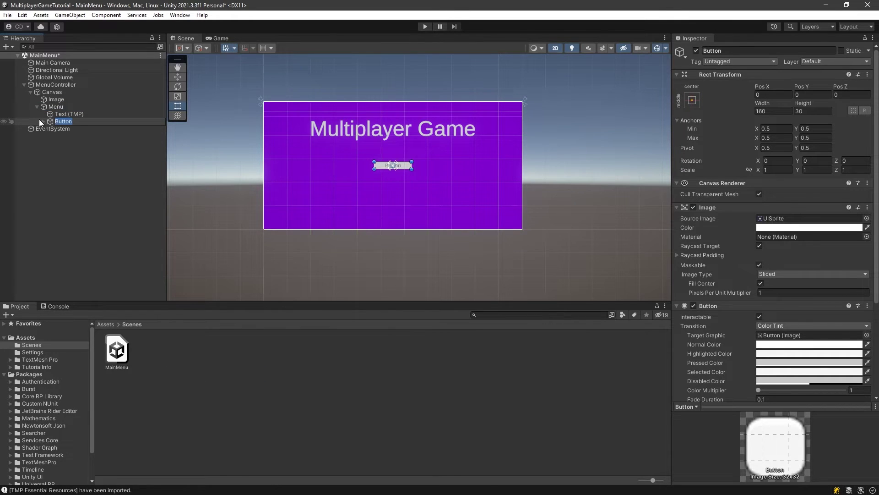
# Name the new button object Host
pyautogui.write('Host')
pyautogui.press('Return')
# Duplicate the Host button and rename the copy Join
pyautogui.hotkey('ctrl', 'd')
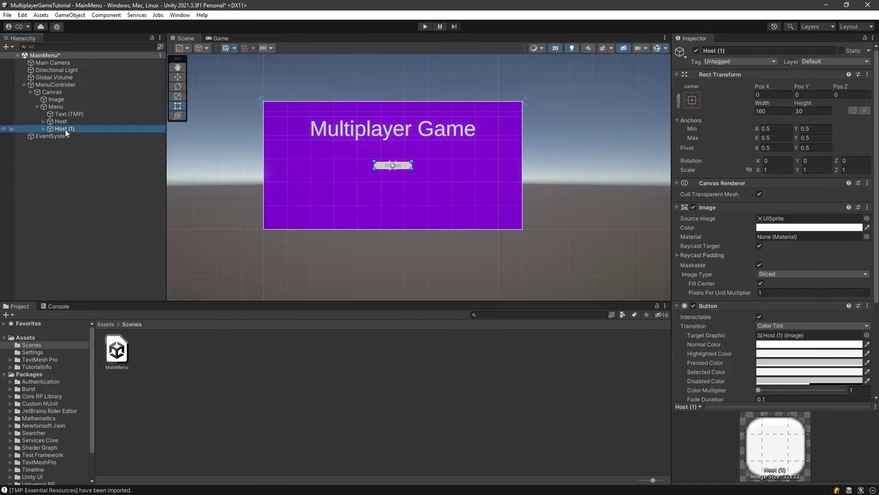
pyautogui.click(704, 50)
pyautogui.write('Join')
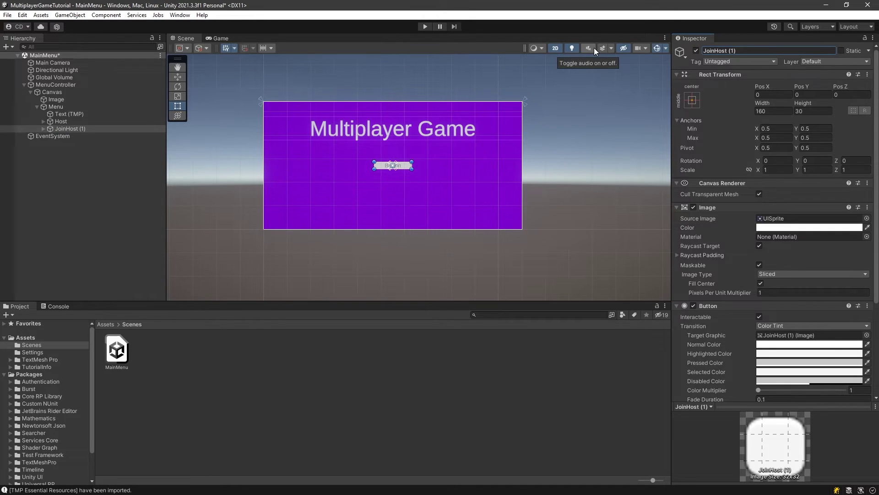
pyautogui.click(739, 51)
pyautogui.write('Join')
pyautogui.press('Return')
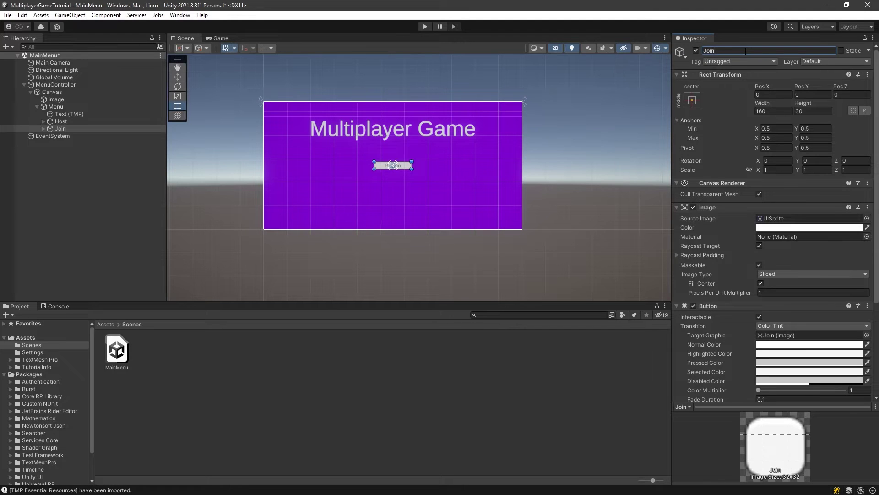
# Resize the Host button to a width of about 264 and a height of 75
pyautogui.click(58, 121)
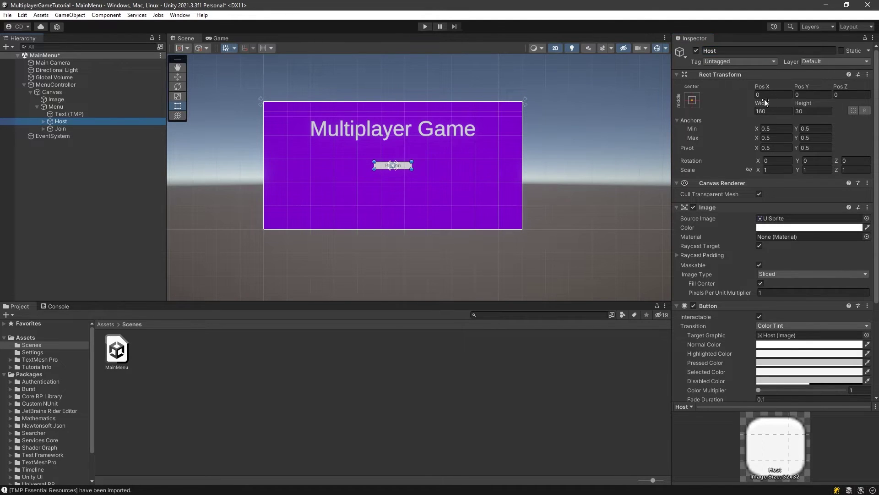
pyautogui.moveTo(803, 104); pyautogui.dragTo(851, 99)
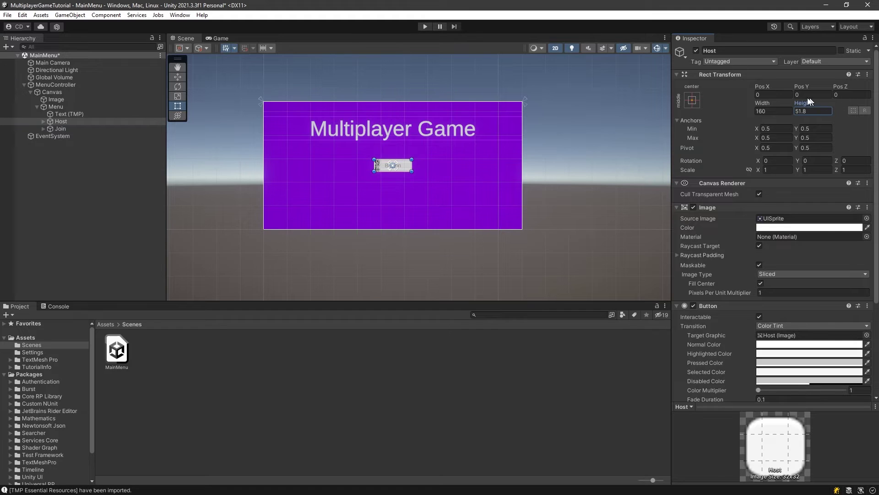
pyautogui.moveTo(779, 98); pyautogui.dragTo(180, 119)
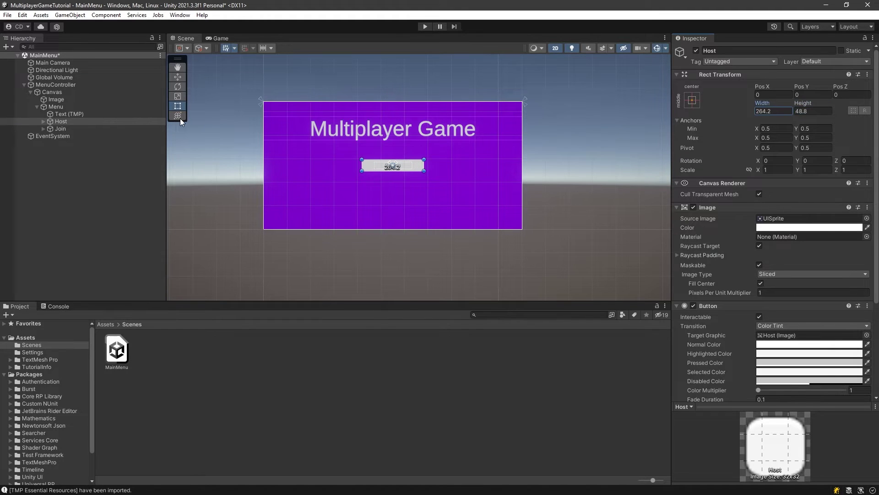
pyautogui.click(800, 111)
pyautogui.write('75')
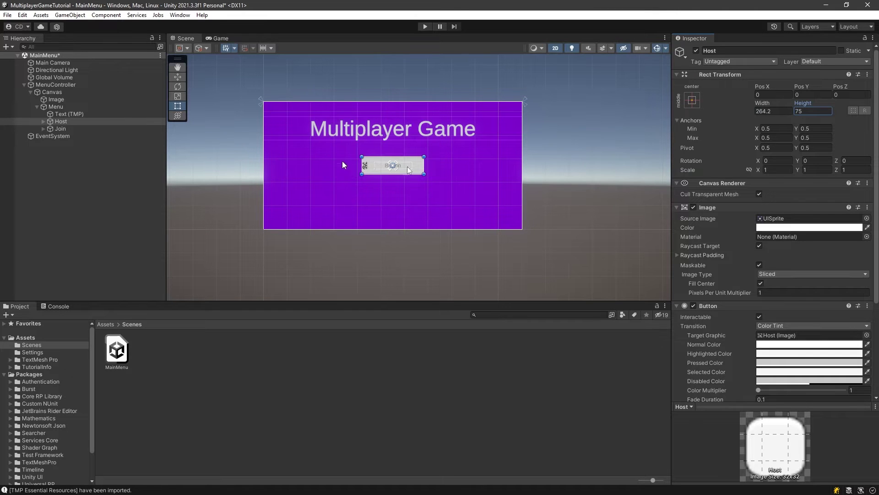
# Set the Host button's image color to blue, hex 004FFF
pyautogui.click(795, 228)
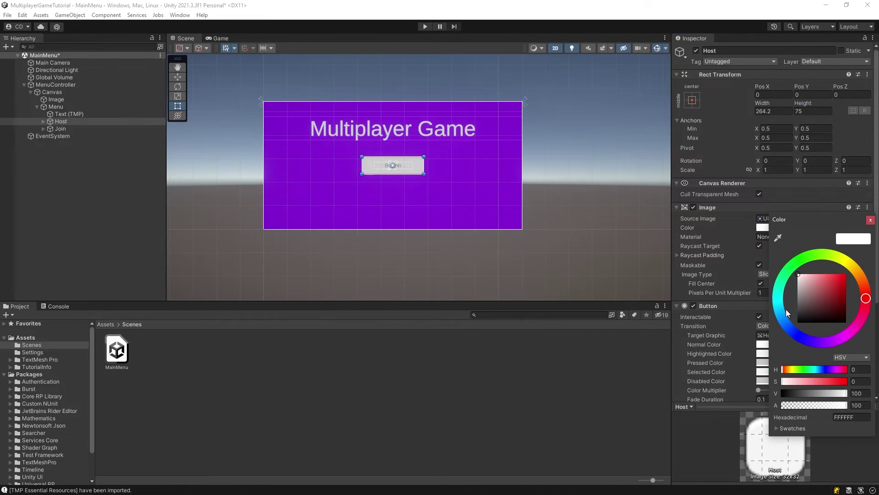
pyautogui.click(794, 334)
pyautogui.moveTo(815, 277); pyautogui.dragTo(867, 265)
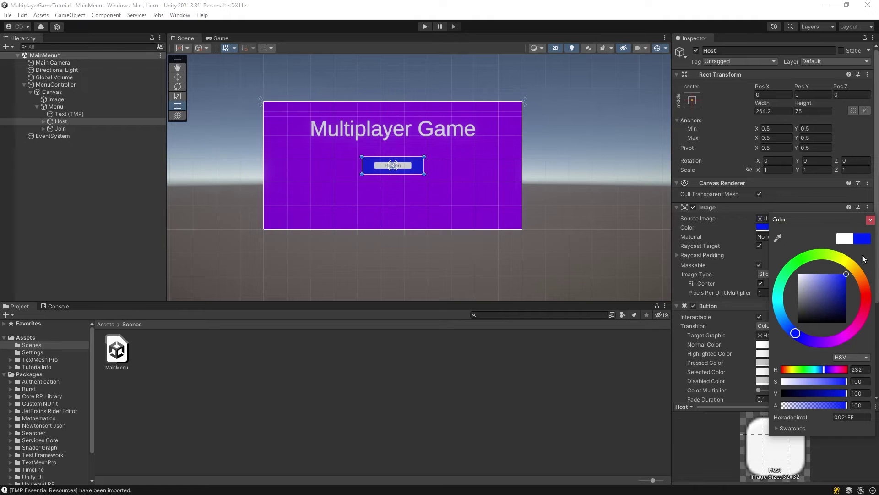
pyautogui.moveTo(799, 334); pyautogui.dragTo(793, 334)
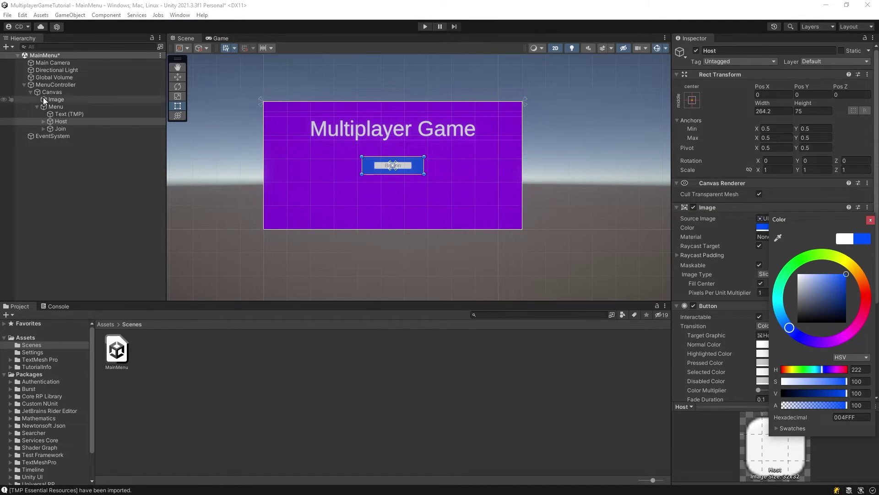
# Move the Host button up to about Pos Y 21.7
pyautogui.click(56, 129)
pyautogui.click(59, 121)
pyautogui.moveTo(806, 86); pyautogui.dragTo(831, 84)
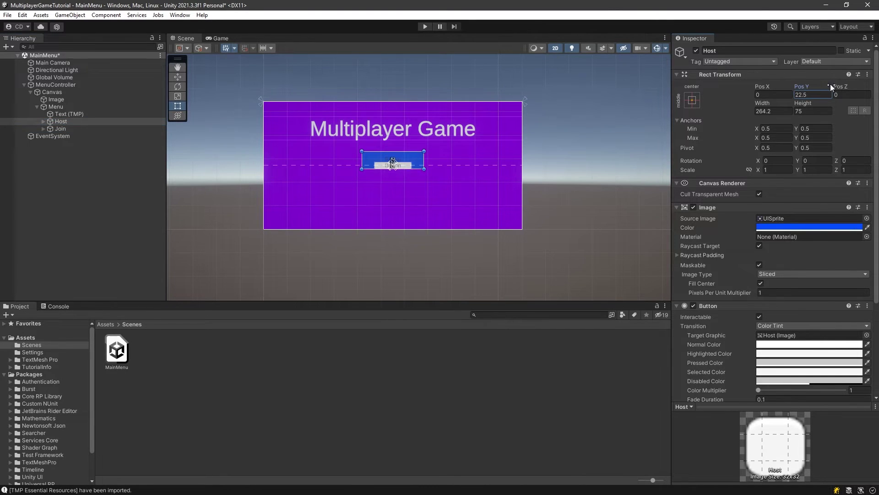
# Move the unstyled Join button down to about Pos Y -23 and delete it
pyautogui.click(68, 128)
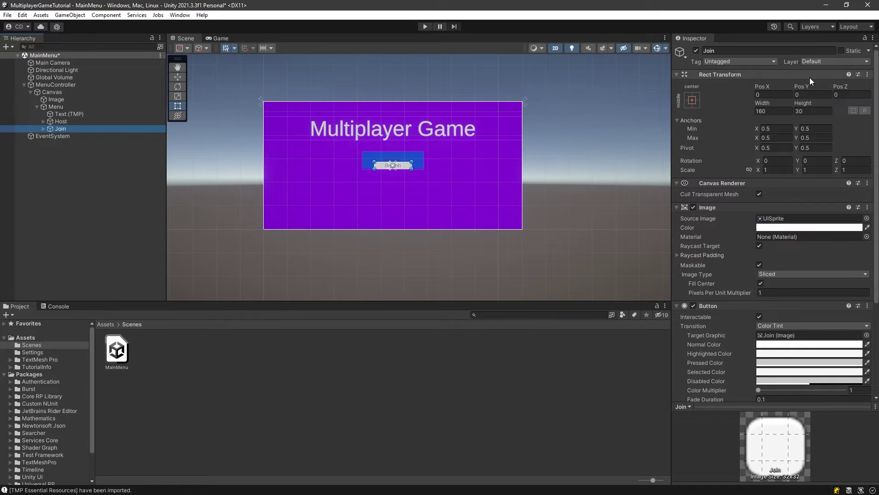
pyautogui.moveTo(807, 86); pyautogui.dragTo(379, 127)
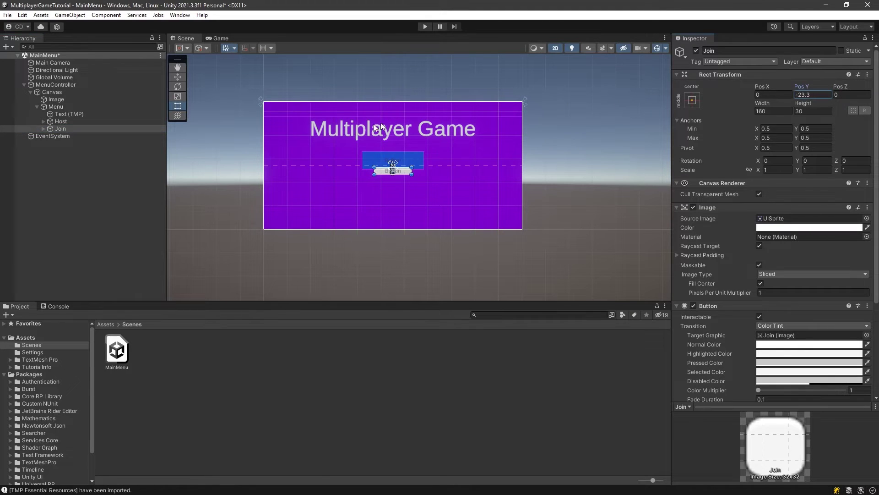
pyautogui.click(49, 121)
pyautogui.click(46, 129)
pyautogui.press('Delete')
# Enlarge the Host button's label to font size about 51 and change its text to "Host"
pyautogui.click(48, 122)
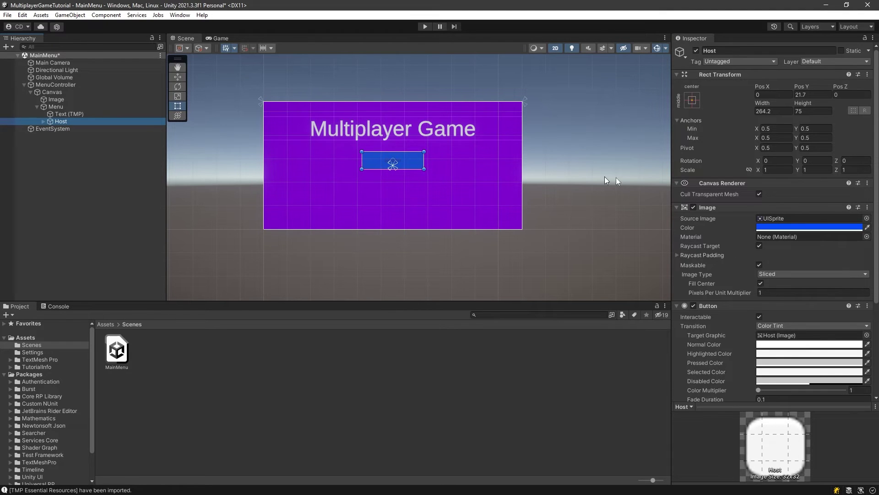
pyautogui.click(43, 122)
pyautogui.click(69, 129)
pyautogui.moveTo(745, 322); pyautogui.dragTo(357, 315)
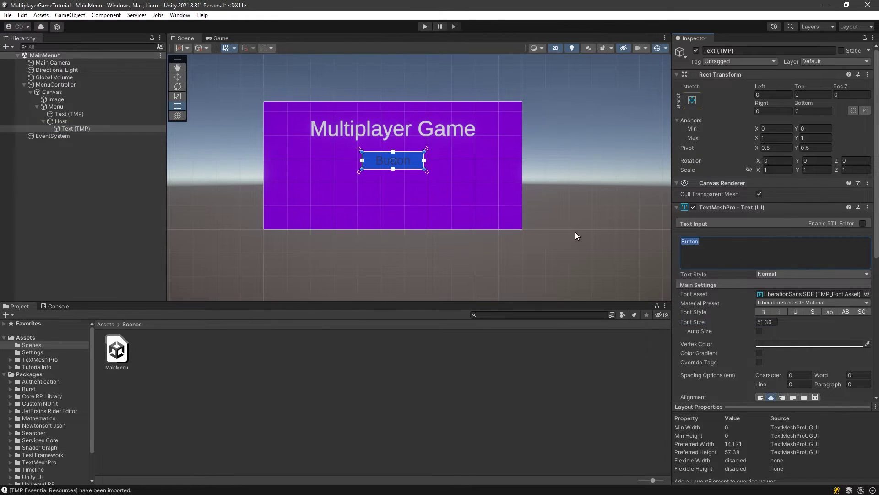
pyautogui.write('Host')
# Set the Host label's vertex color to orange, hex FFAE00
pyautogui.click(776, 343)
pyautogui.click(855, 325)
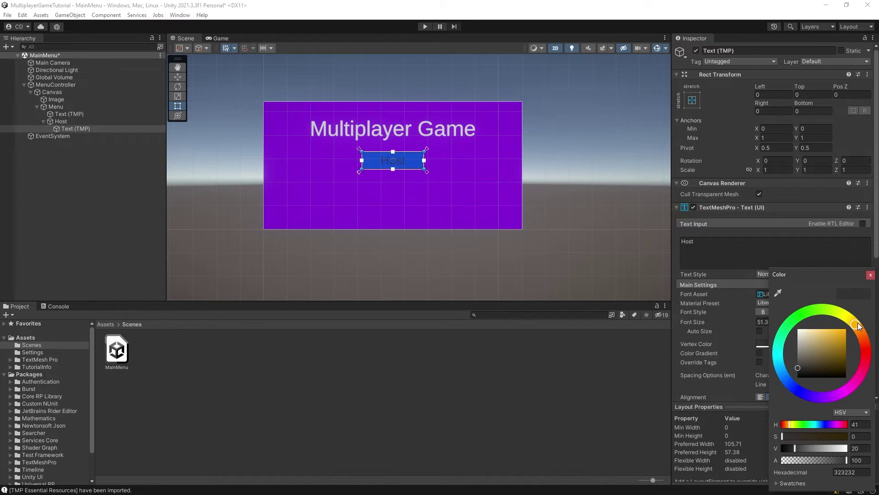
pyautogui.moveTo(822, 348)
pyautogui.mouseDown()
pyautogui.moveTo(833, 329)
pyautogui.moveTo(848, 330)
pyautogui.mouseUp()
pyautogui.click(512, 178)
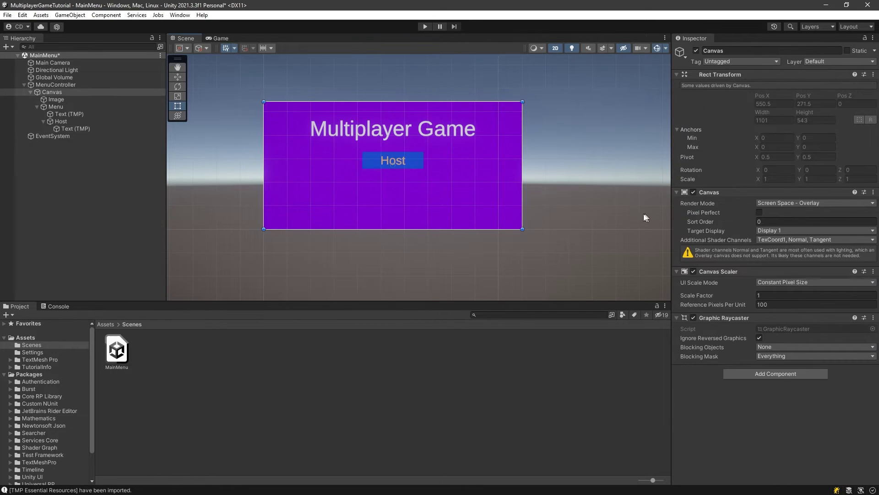
# Change the Host label's vertex color to yellow-green, hex BDFF00
pyautogui.click(407, 179)
pyautogui.click(59, 114)
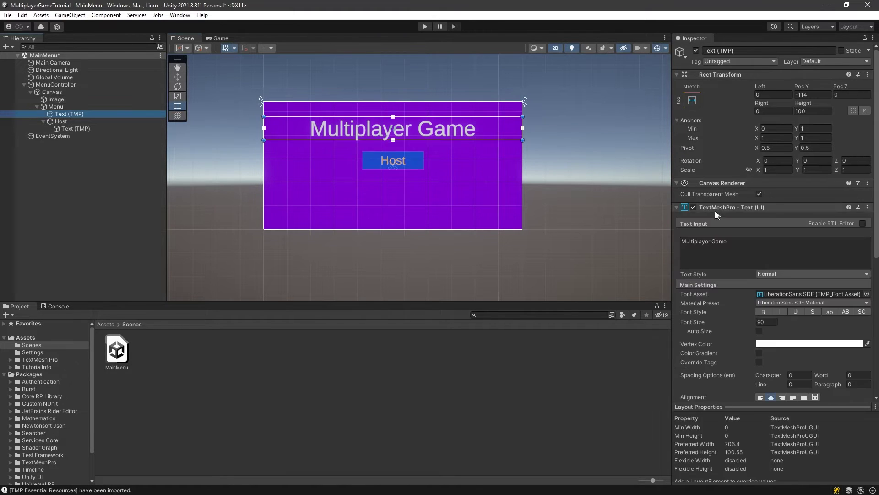
pyautogui.click(75, 129)
pyautogui.click(829, 344)
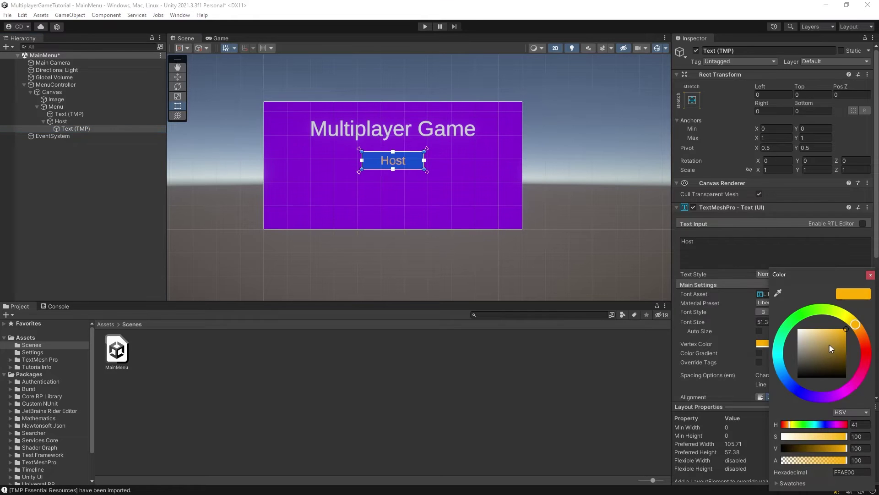
pyautogui.moveTo(857, 326); pyautogui.dragTo(837, 309)
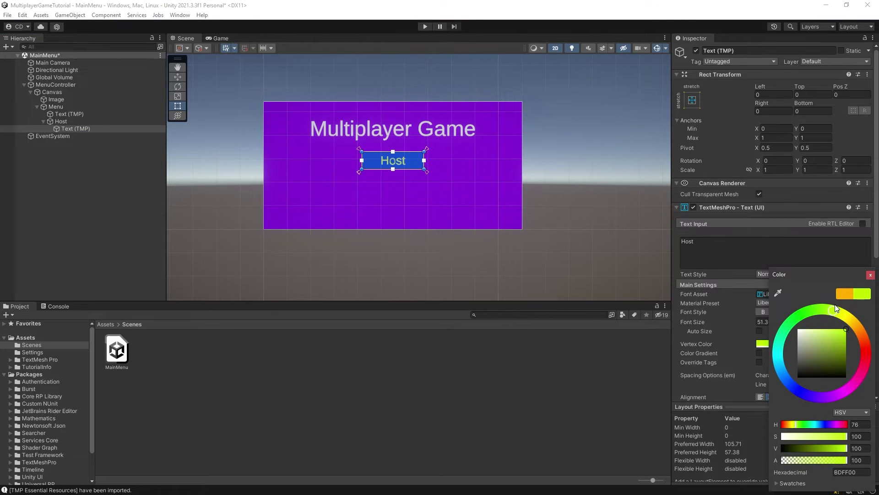
pyautogui.click(498, 180)
pyautogui.click(602, 196)
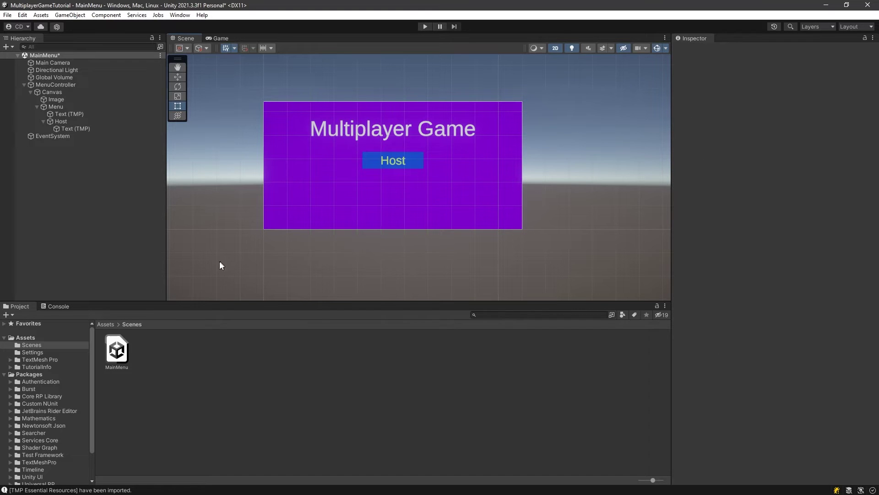
# Set the Host label's vertex color to yellow, hex FFFC00, and make the text bold
pyautogui.click(388, 161)
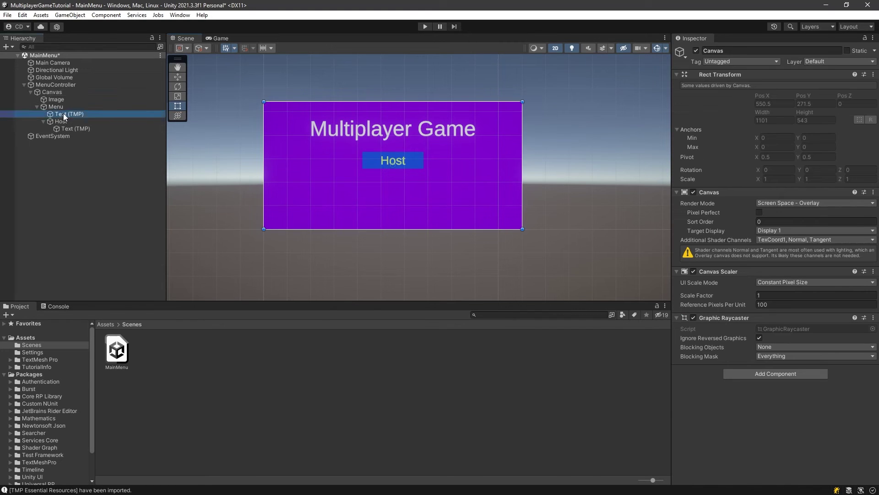
pyautogui.moveTo(64, 113); pyautogui.dragTo(62, 130)
pyautogui.click(846, 343)
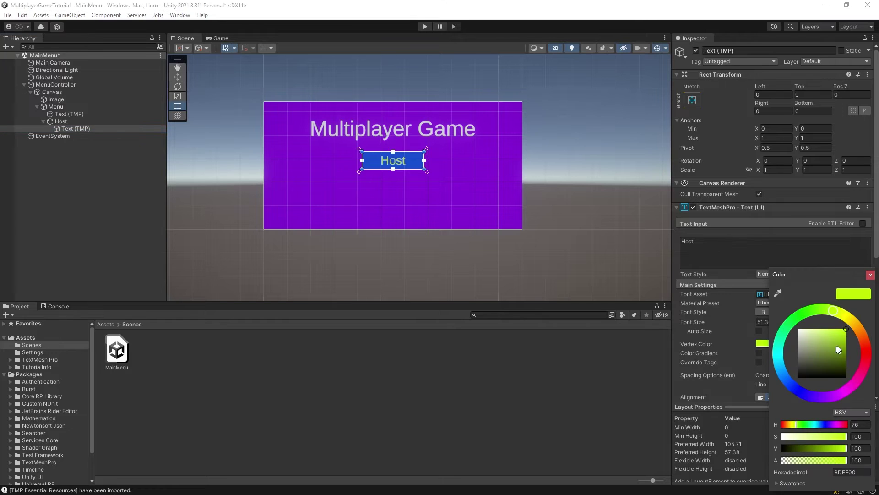
pyautogui.moveTo(843, 316); pyautogui.dragTo(848, 315)
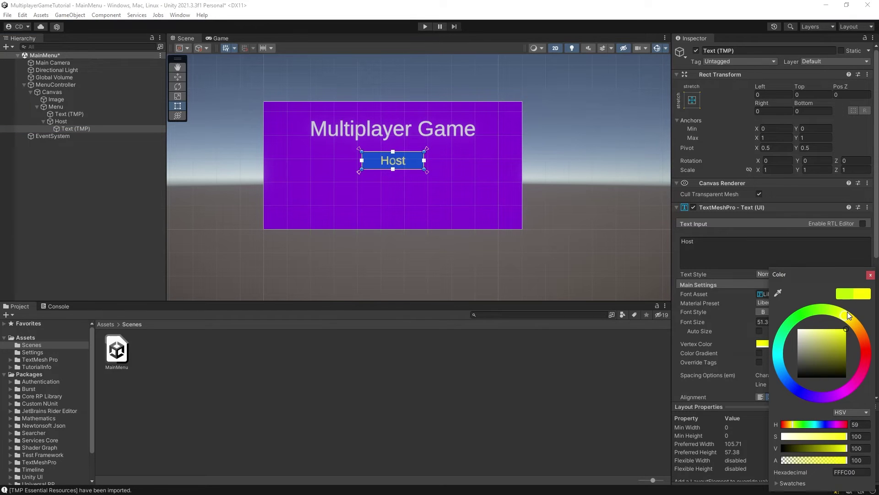
pyautogui.click(774, 257)
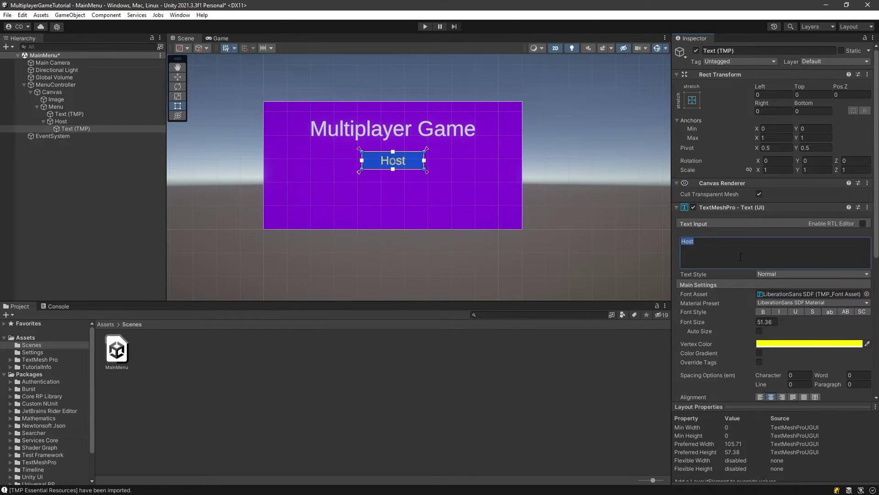
pyautogui.click(763, 312)
pyautogui.click(567, 200)
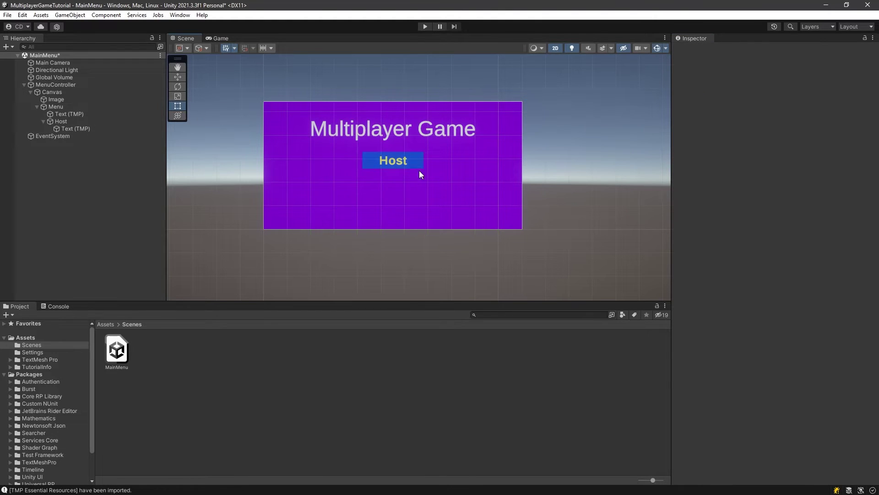
# Duplicate the styled Host button within the Menu object and rename the copy Join
pyautogui.click(61, 122)
pyautogui.click(43, 122)
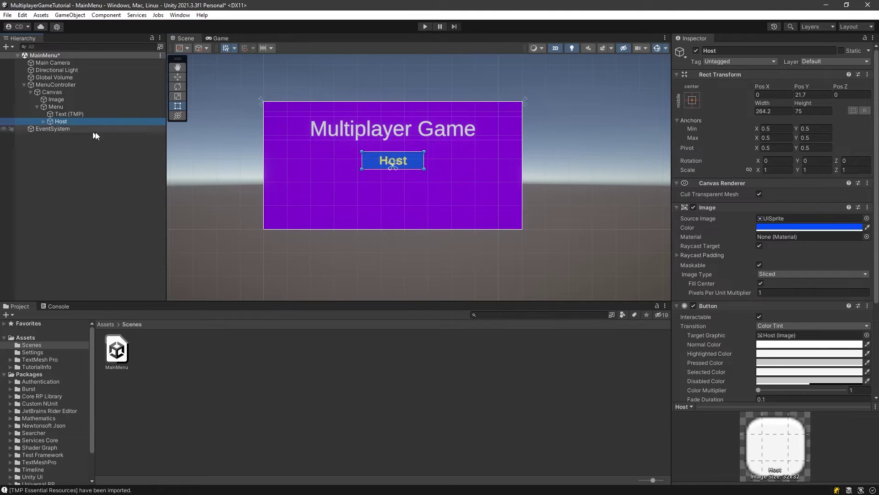
pyautogui.hotkey('ctrl', 'd')
pyautogui.press('F2')
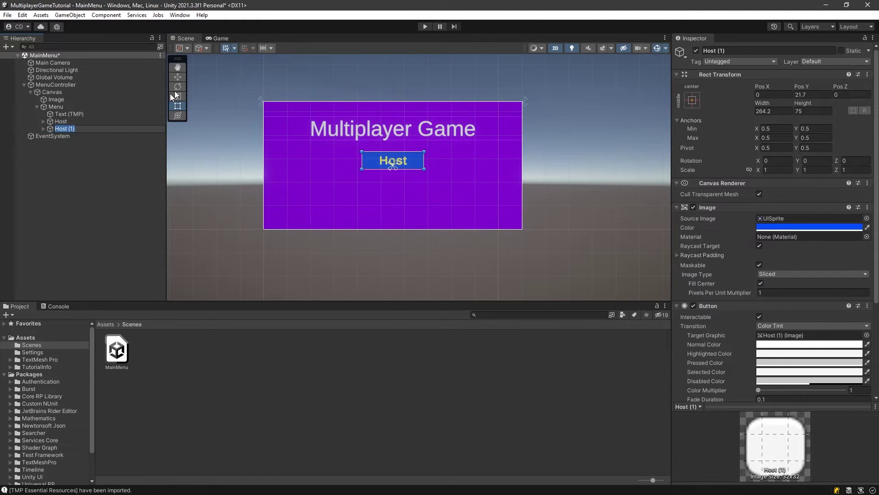
pyautogui.write('Join')
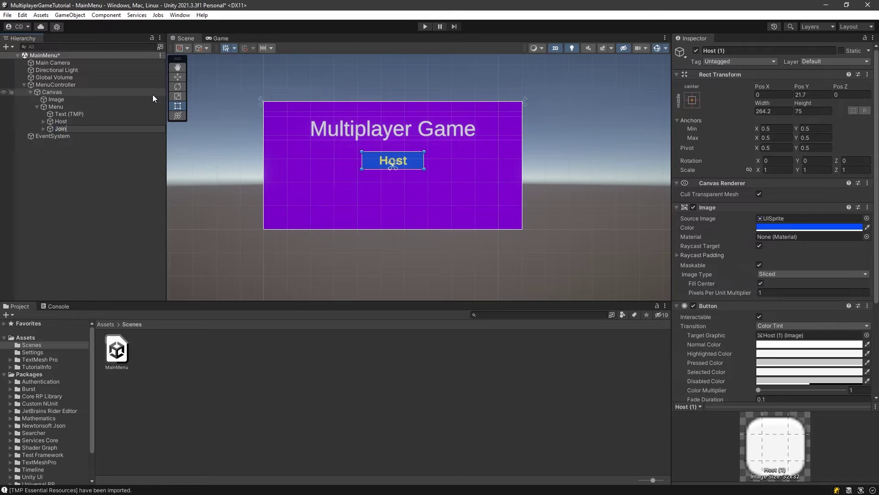
pyautogui.press('Return')
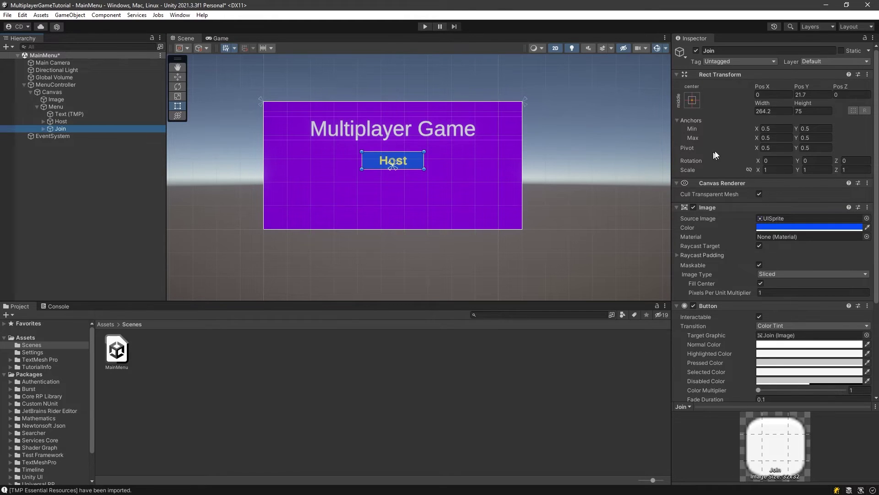
# Move the Join button just below the Host button and change its label text to "Join"
pyautogui.moveTo(813, 86); pyautogui.dragTo(525, 111)
pyautogui.click(43, 129)
pyautogui.click(69, 137)
pyautogui.click(735, 258)
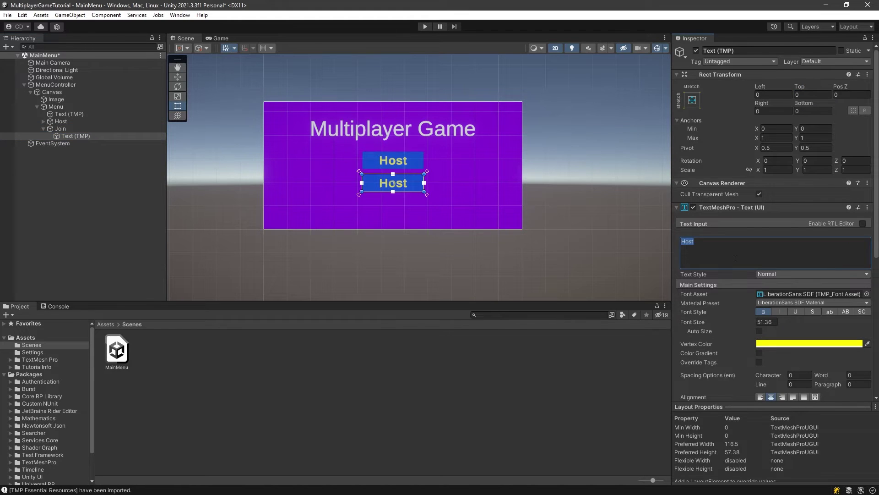
pyautogui.write('Join')
pyautogui.click(371, 354)
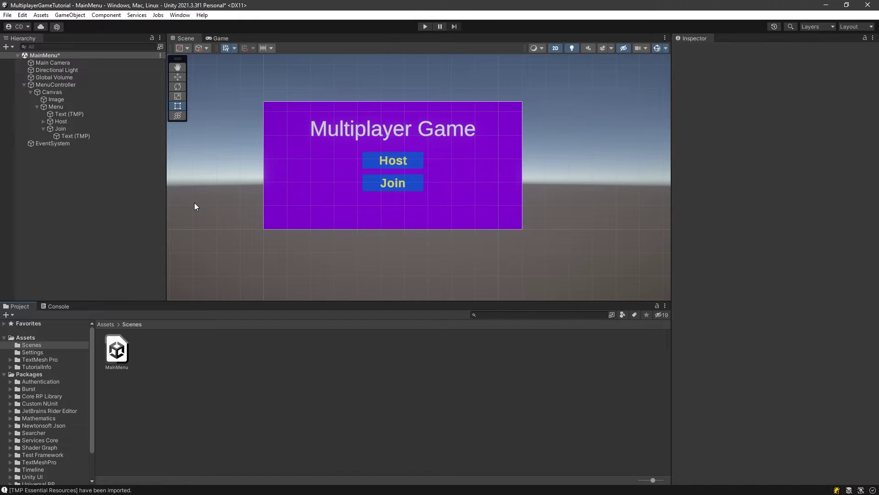
# Collapse the Canvas and MenuController hierarchies and select the MenuController object
pyautogui.click(31, 92)
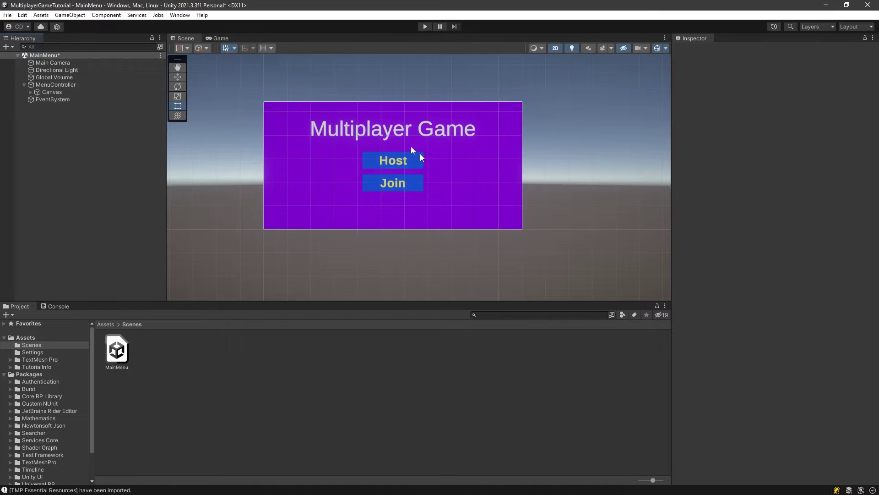
pyautogui.click(24, 85)
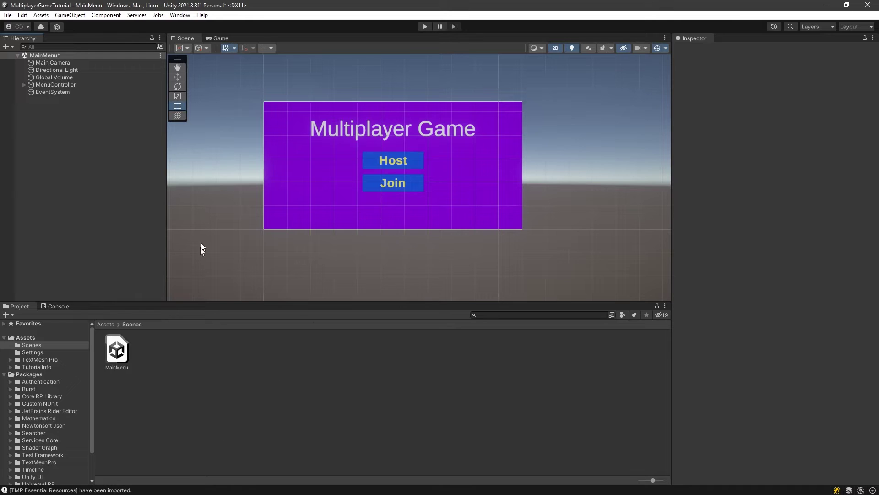
pyautogui.click(51, 84)
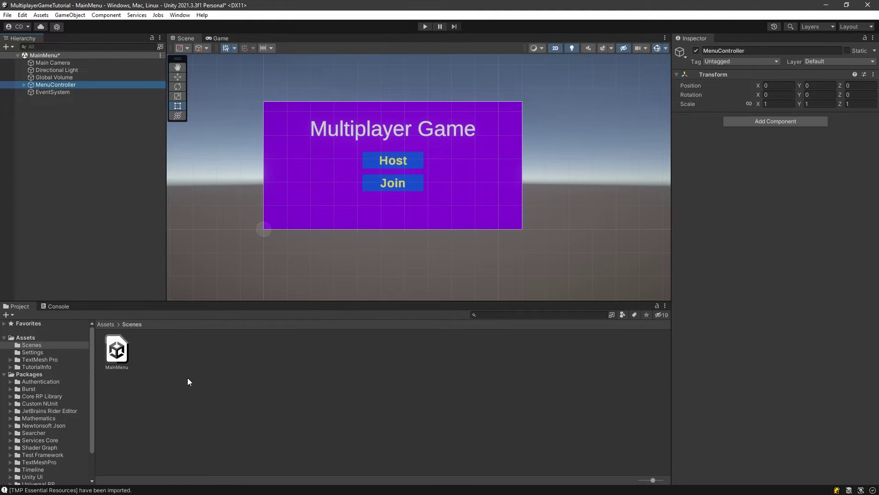
# Expand the MenuController hierarchy down to the Canvas and rename its Image object Background
pyautogui.click(24, 84)
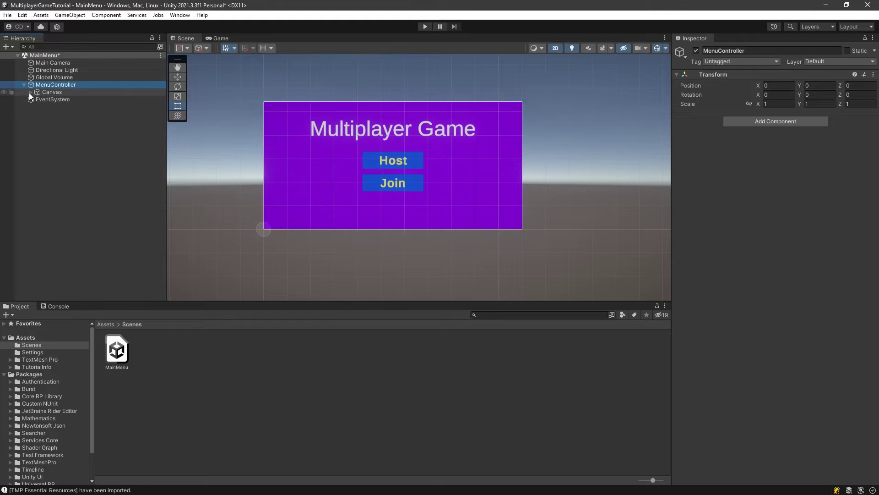
pyautogui.click(30, 92)
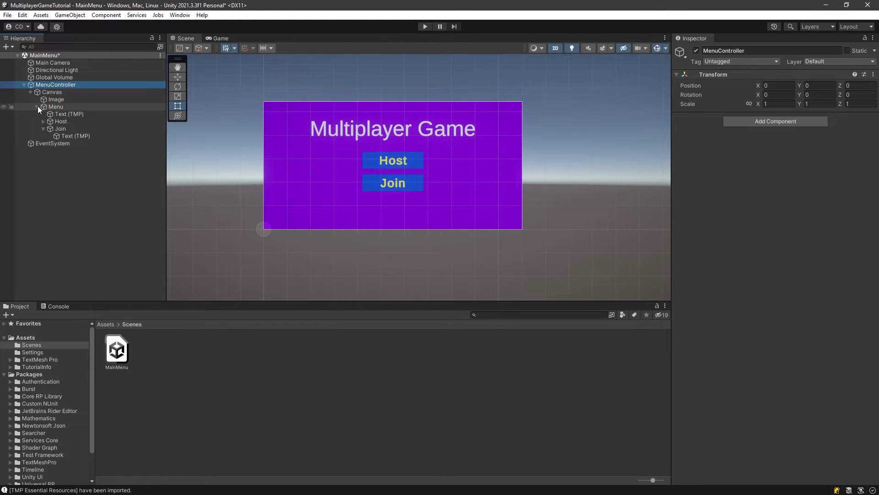
pyautogui.click(37, 106)
pyautogui.click(53, 100)
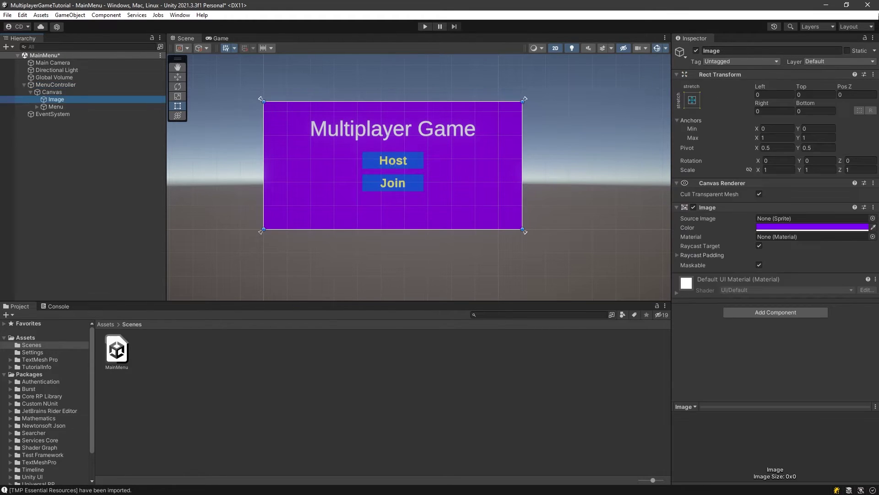
pyautogui.click(742, 51)
pyautogui.write('Background')
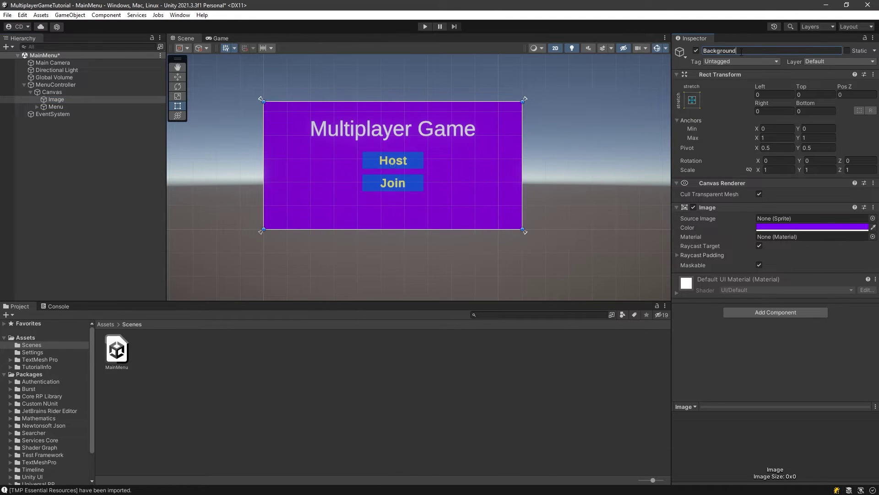
pyautogui.press('Return')
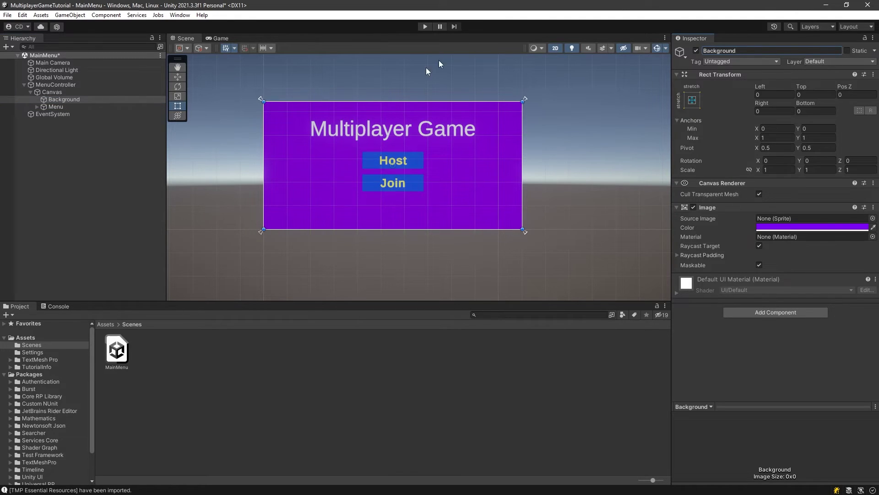
pyautogui.click(54, 94)
pyautogui.click(55, 102)
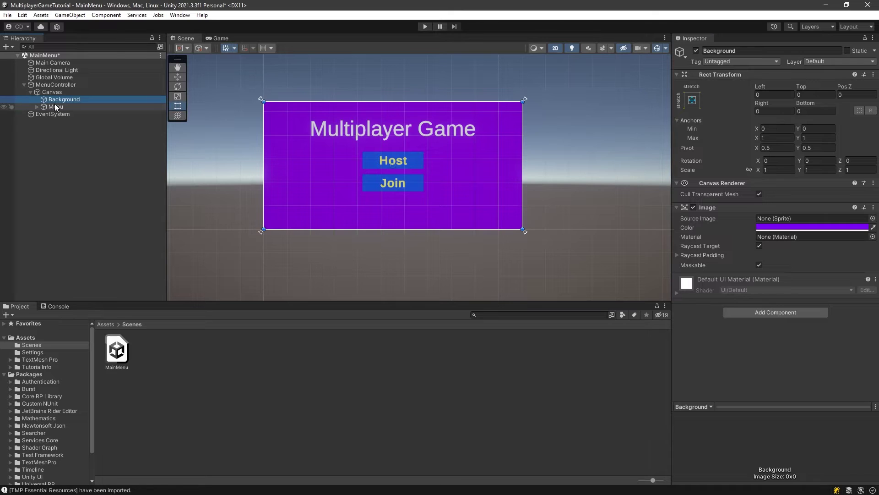
# Create a scene named Init in the Scenes folder and open it, saving the changes to MainMenu
pyautogui.rightClick(197, 383)
pyautogui.moveTo(280, 147)
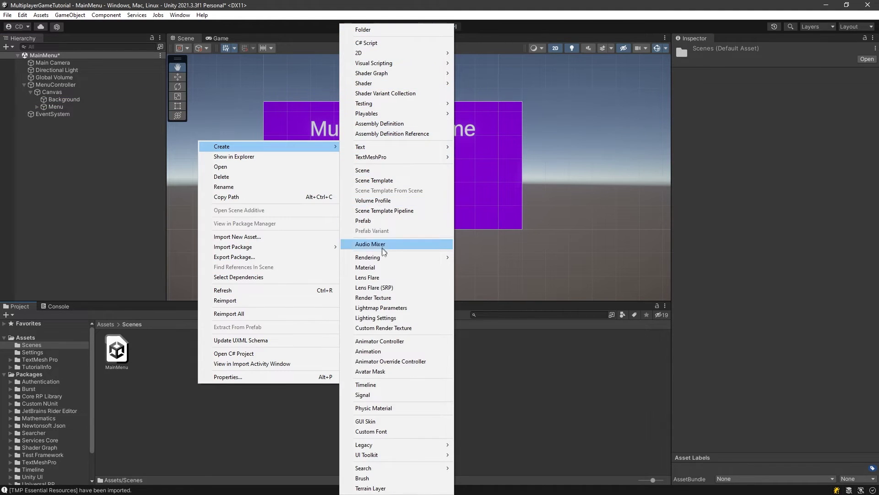
pyautogui.click(362, 170)
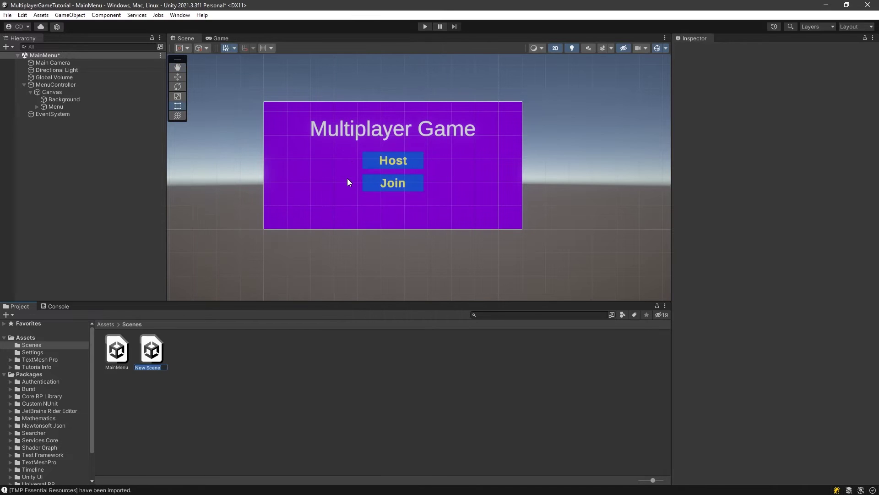
pyautogui.write('Init')
pyautogui.press('Return')
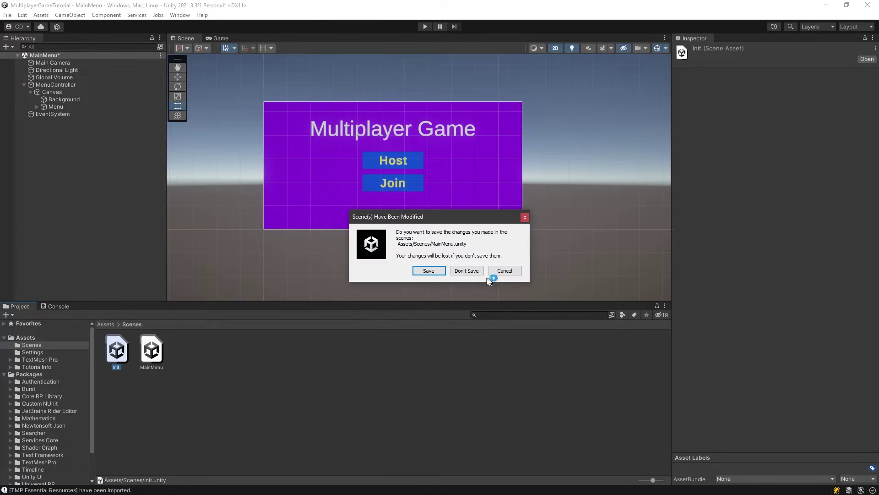
pyautogui.click(426, 271)
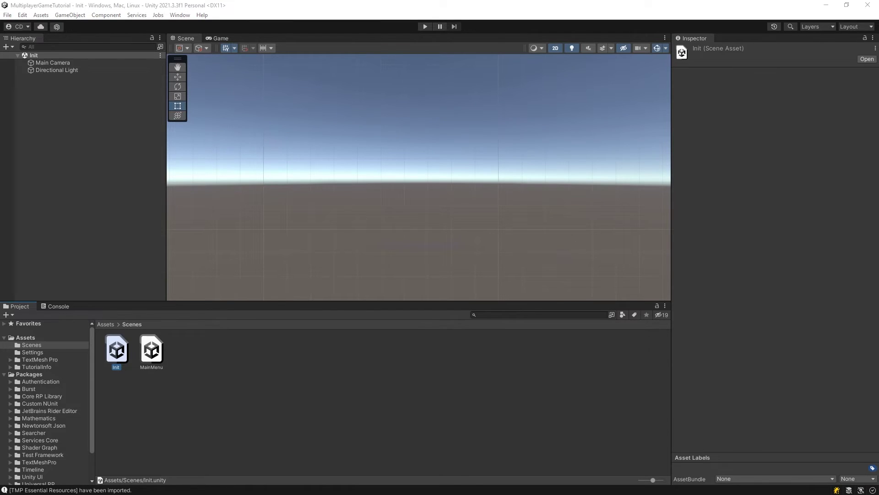
pyautogui.click(77, 109)
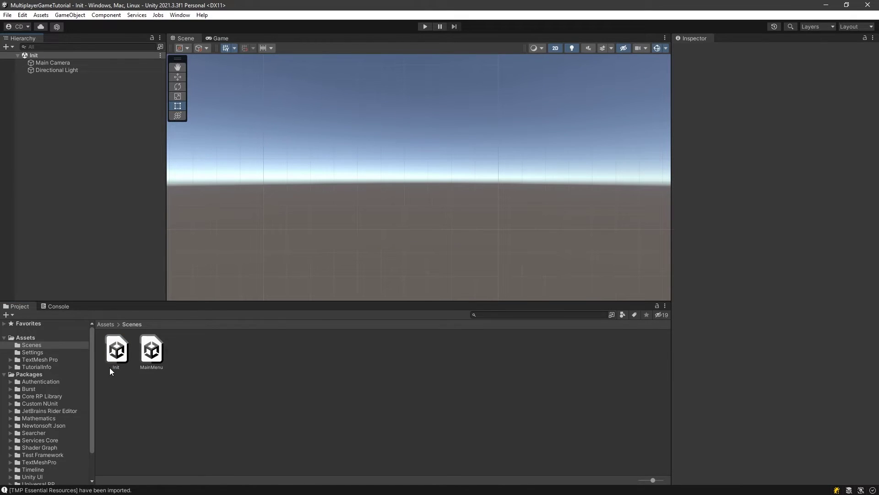
# Create another scene named Loading in the Scenes folder and open it
pyautogui.rightClick(215, 353)
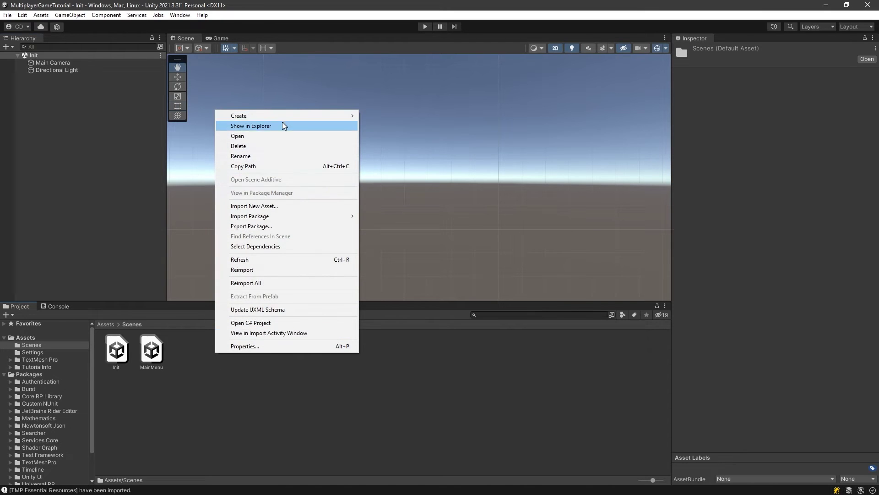
pyautogui.moveTo(277, 117)
pyautogui.click(393, 170)
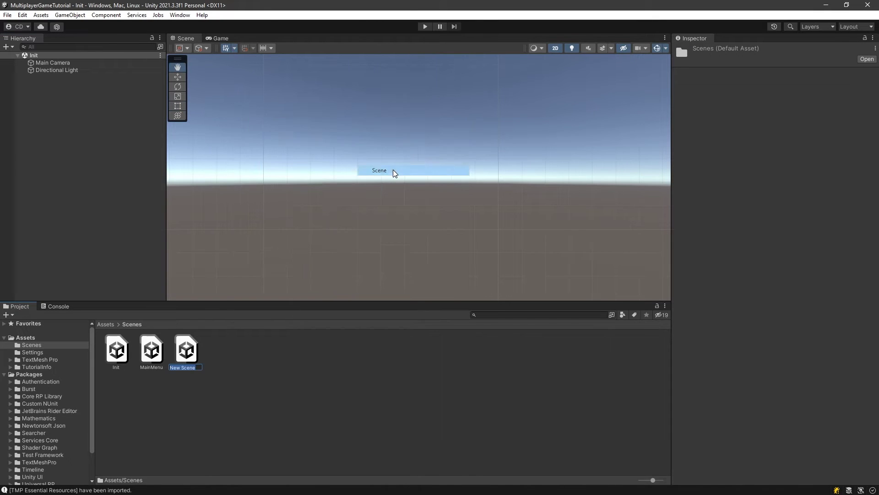
pyautogui.write('Loading')
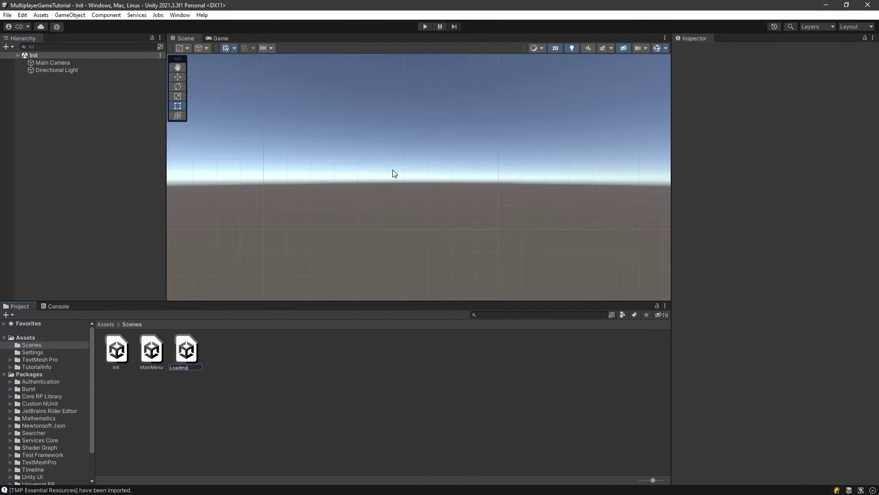
pyautogui.press('Return')
pyautogui.doubleClick(152, 350)
# Add a UI Image with its own Canvas to the Loading scene
pyautogui.click(61, 86)
pyautogui.rightClick(61, 86)
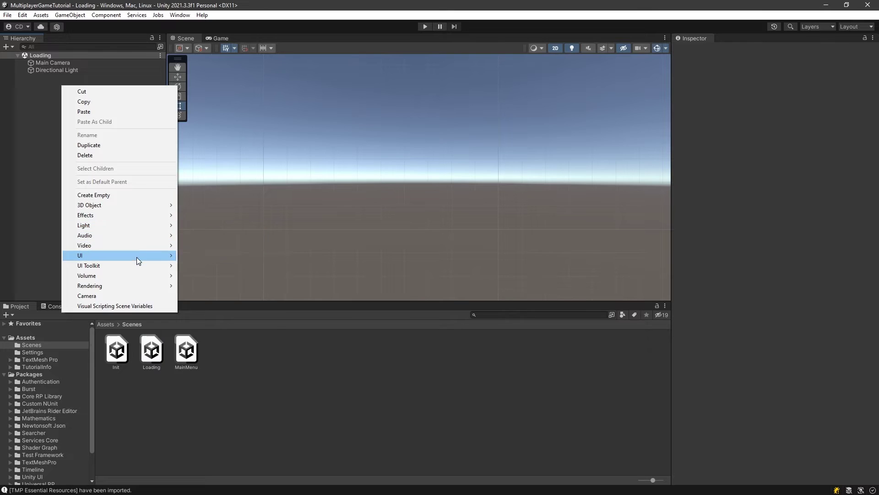
pyautogui.moveTo(137, 255)
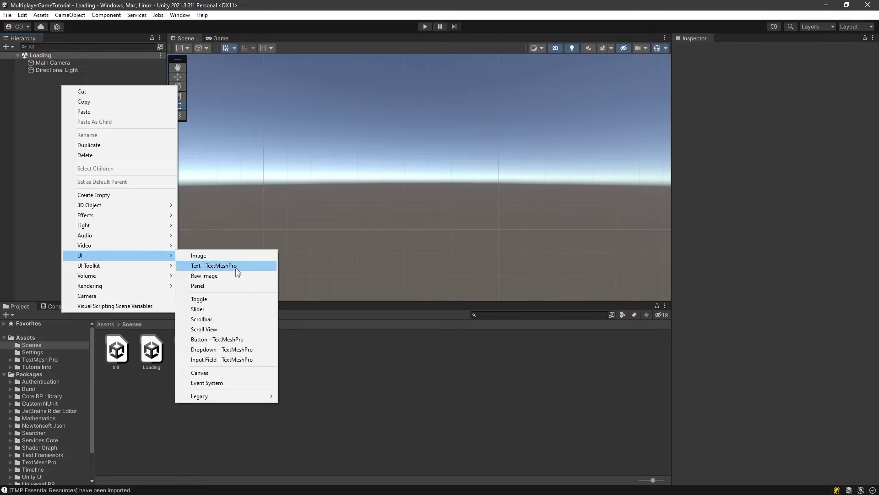
pyautogui.click(207, 253)
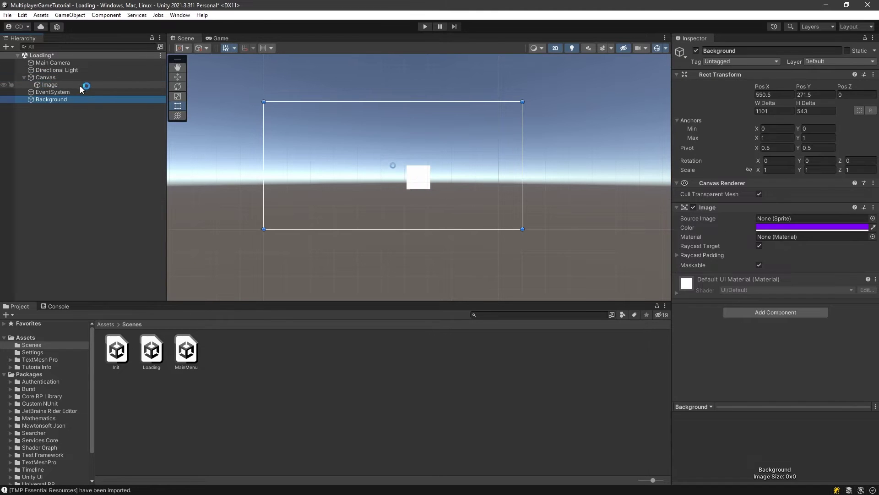
# Move the Background copied from MainMenu into the Canvas and delete the white placeholder Image
pyautogui.moveTo(53, 100); pyautogui.dragTo(51, 82)
pyautogui.click(51, 93)
pyautogui.press('Delete')
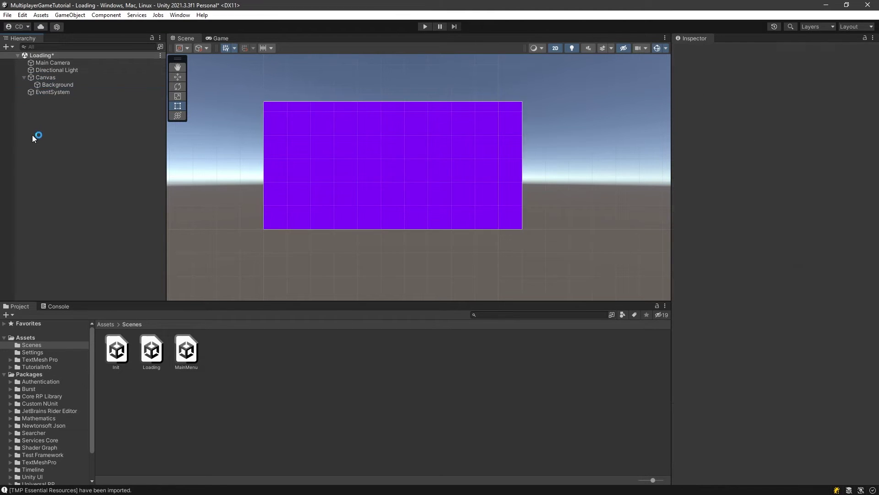
# Add a TextMeshPro text object to the Canvas and name it LoadingText
pyautogui.click(43, 77)
pyautogui.rightClick(42, 77)
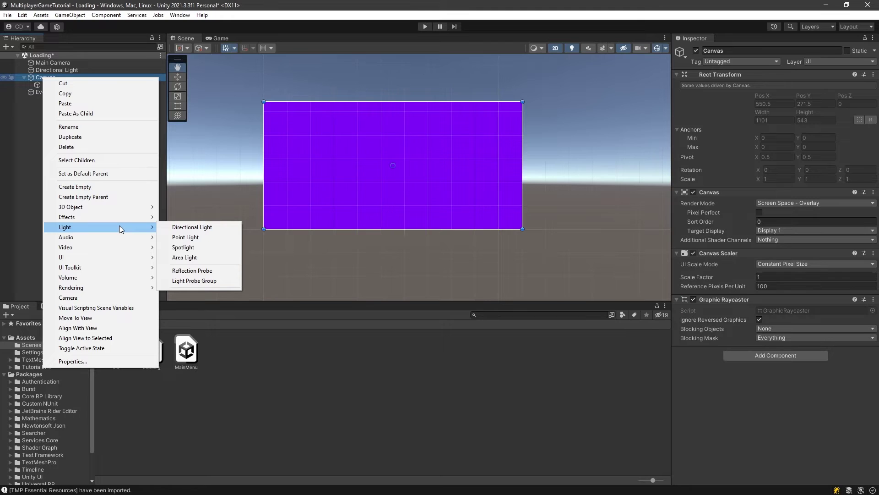
pyautogui.moveTo(116, 260)
pyautogui.click(195, 266)
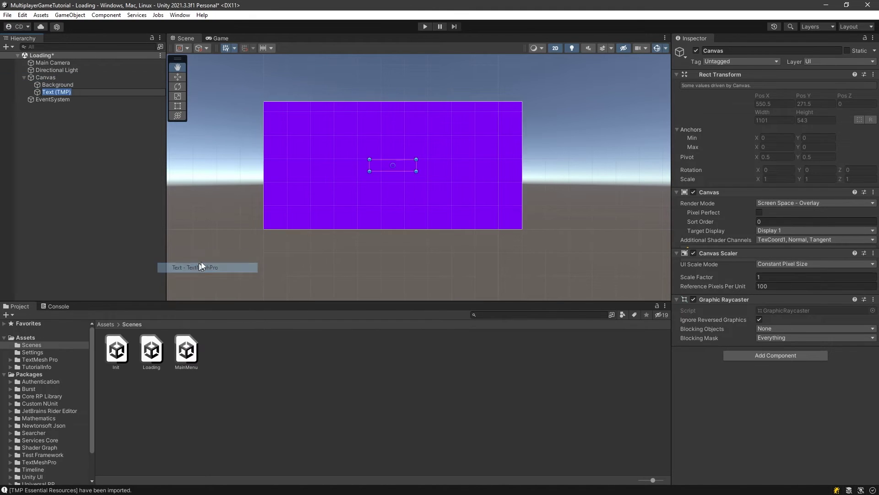
pyautogui.write('Loading')
pyautogui.write('Tes')
pyautogui.write('t')
pyautogui.press('Return')
# Set the LoadingText content to "Loading..." and its font size to 60
pyautogui.click(52, 78)
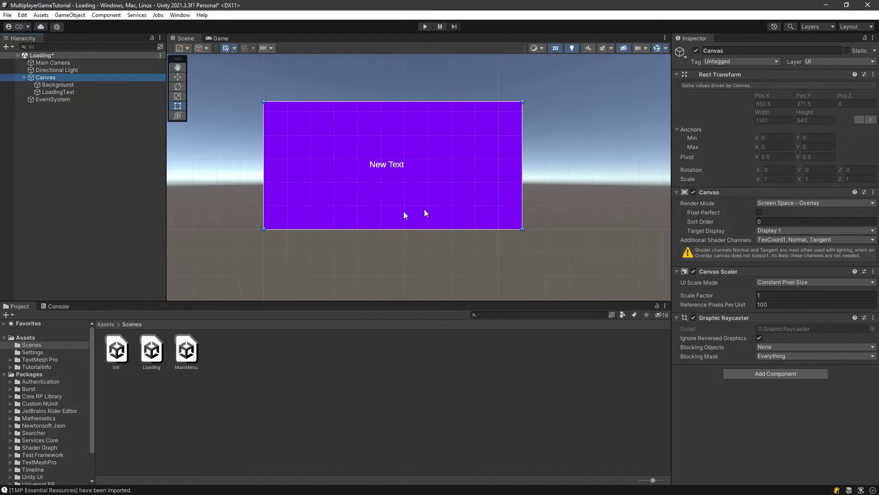
pyautogui.click(61, 92)
pyautogui.click(741, 238)
pyautogui.write('Loadi')
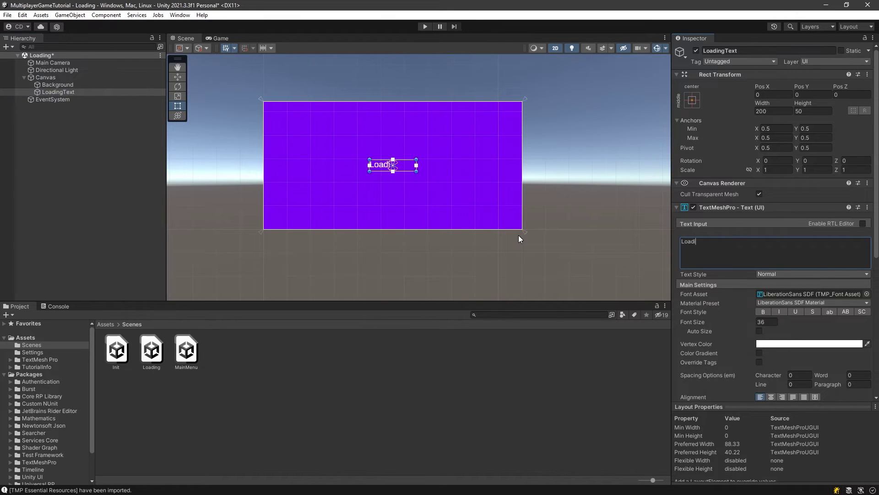
pyautogui.press('BackSpace')
pyautogui.press('BackSpace')
pyautogui.write('ding...')
pyautogui.click(58, 92)
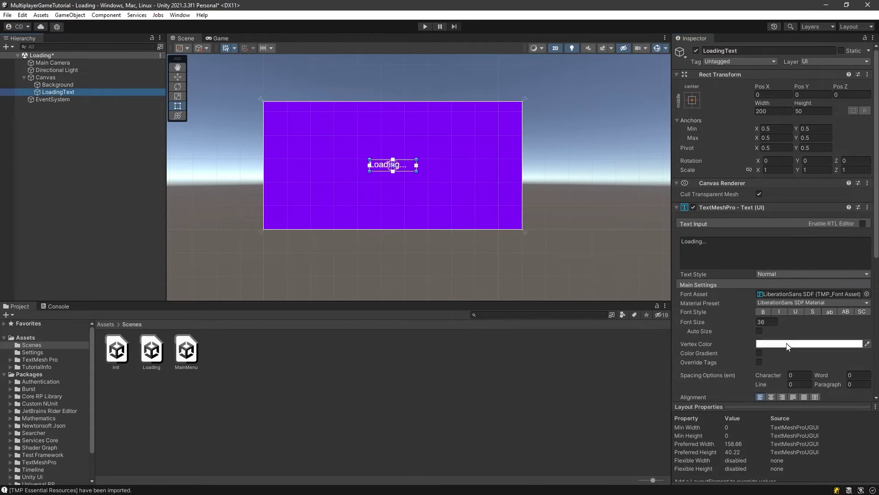
pyautogui.moveTo(690, 320); pyautogui.dragTo(771, 318)
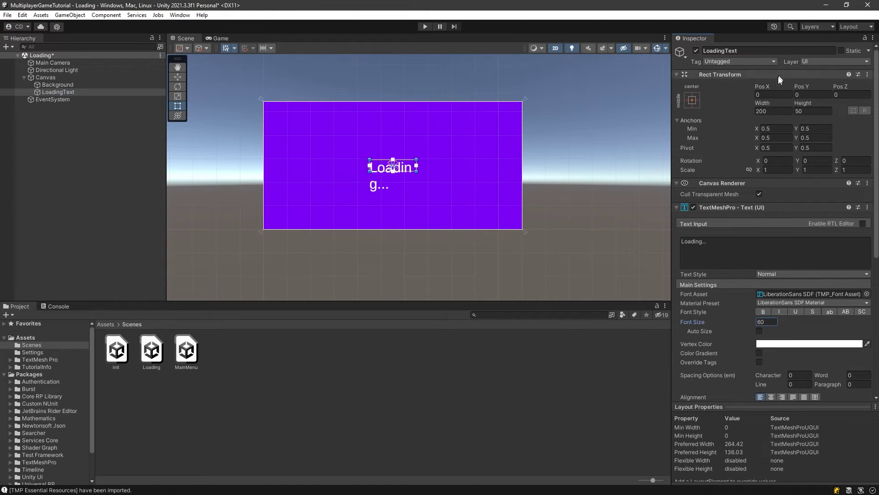
# Set LoadingText's anchors to stretch in both directions and align its text to the right
pyautogui.click(692, 100)
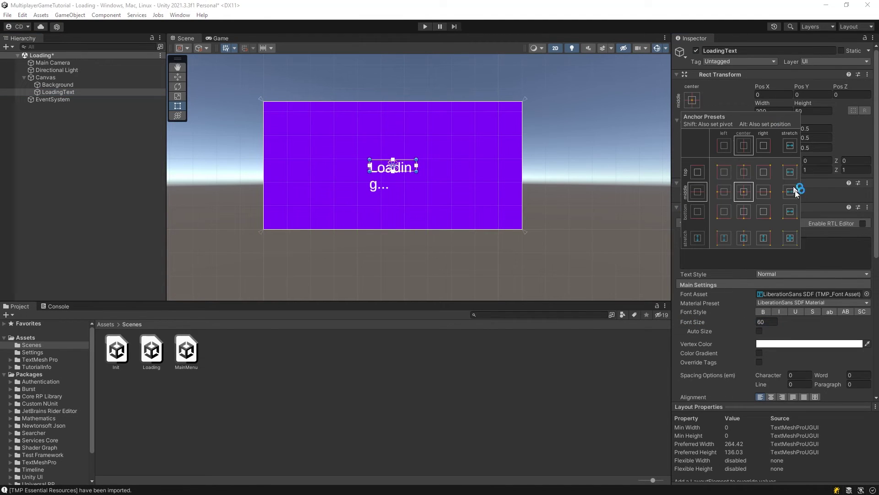
pyautogui.click(790, 238)
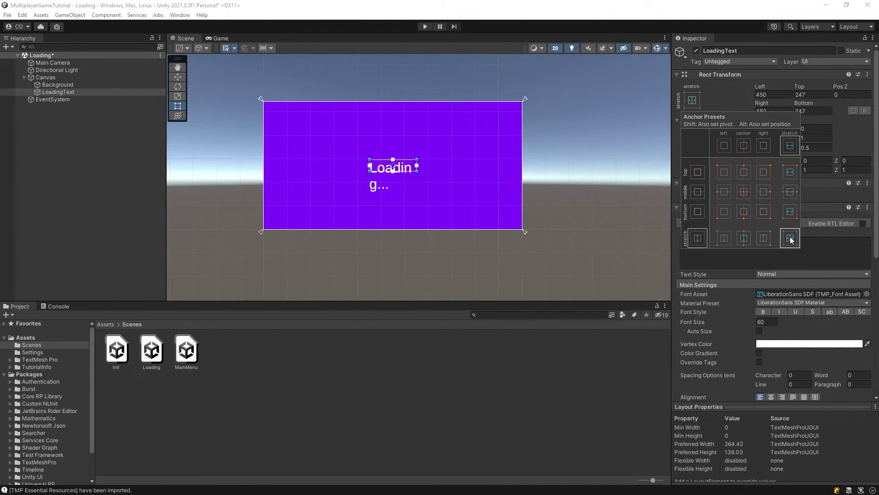
pyautogui.click(773, 397)
pyautogui.click(782, 396)
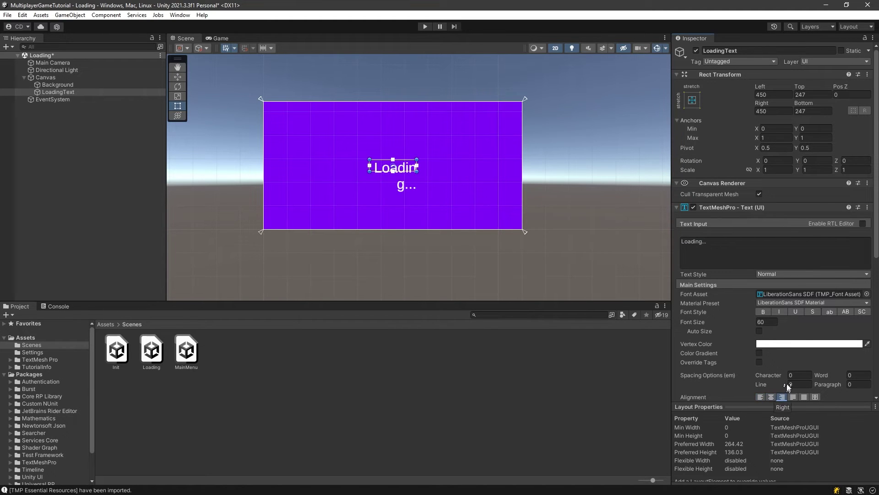
# Set LoadingText's Left, Top, Right and Bottom offsets to 0 so it fills the Canvas
pyautogui.click(776, 94)
pyautogui.write('0')
pyautogui.press('Tab')
pyautogui.write('0')
pyautogui.press('Tab')
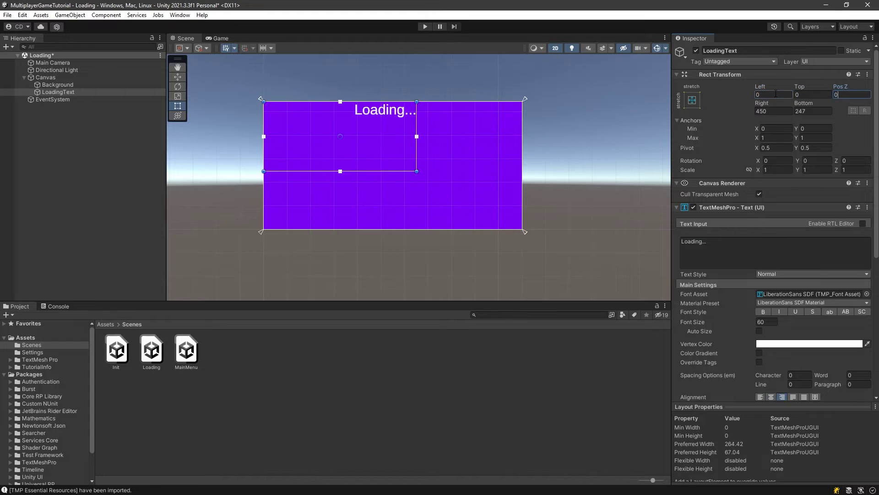
pyautogui.press('Tab')
pyautogui.write('0')
pyautogui.press('Tab')
pyautogui.write('0')
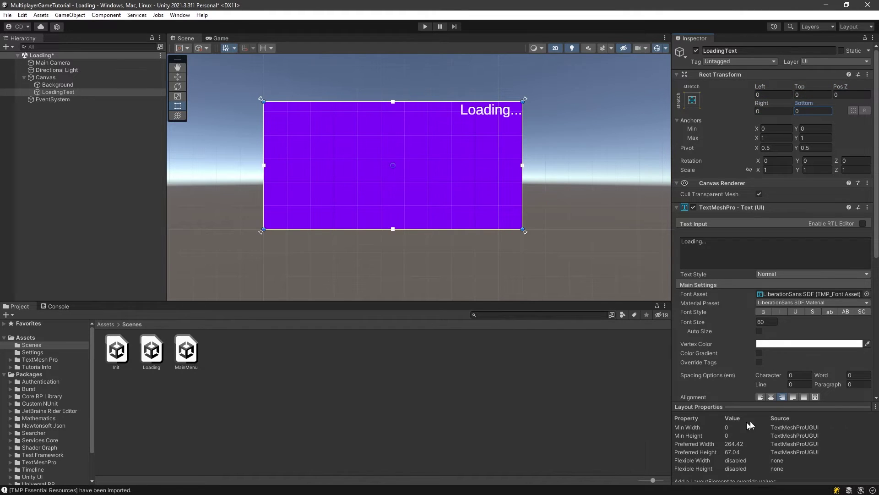
# Center the loading text horizontally and vertically and enlarge its font size to 96.3
pyautogui.click(771, 397)
pyautogui.scroll(-2, 753, 370)
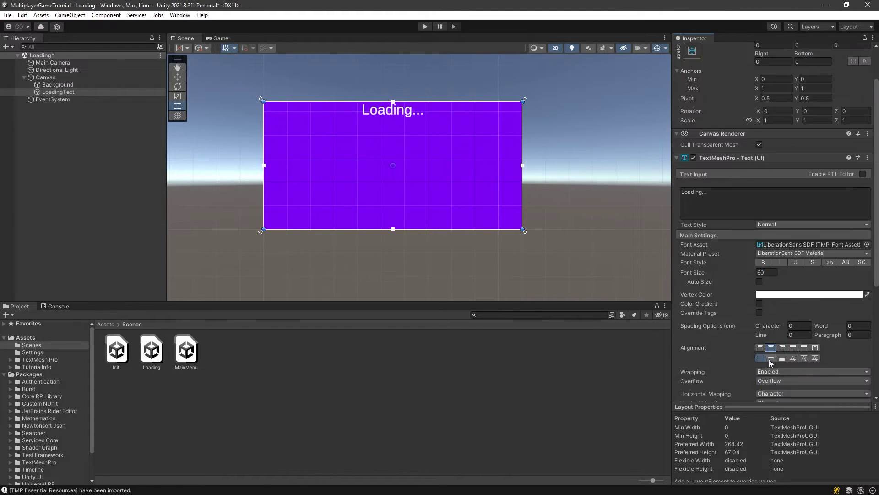
pyautogui.click(770, 358)
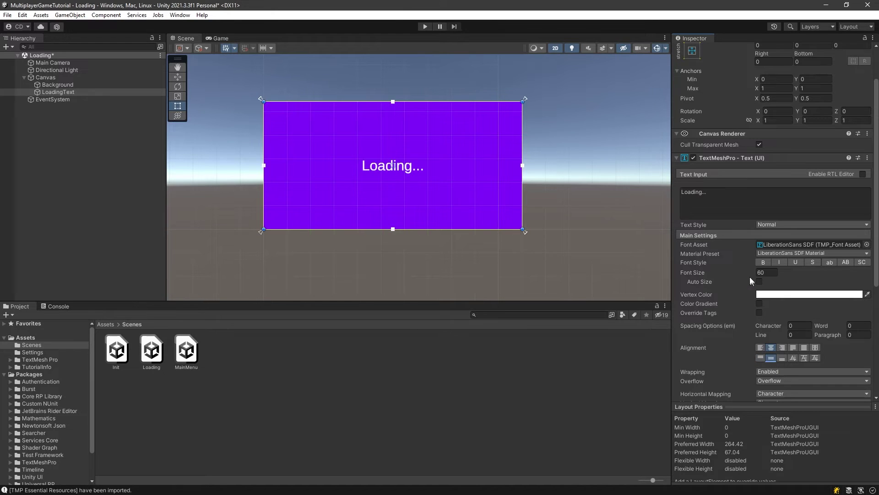
pyautogui.moveTo(749, 275); pyautogui.dragTo(848, 272)
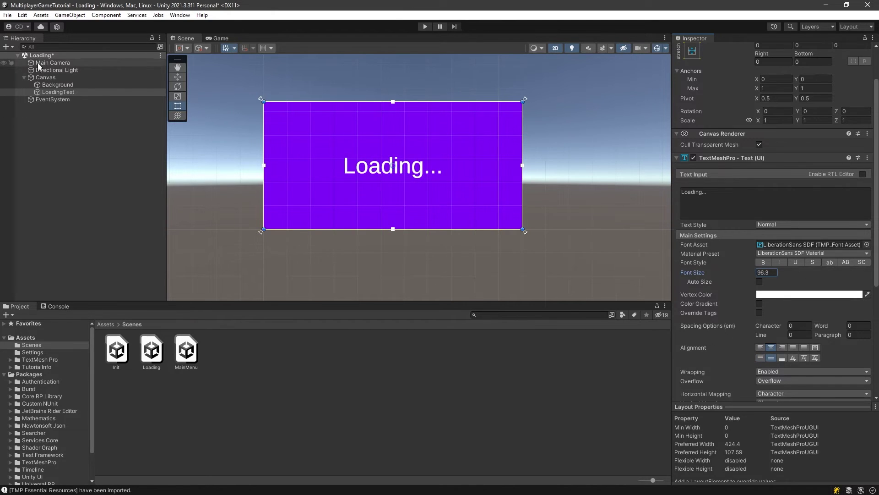
# Set the Loading scene Canvas's Sort Order to the maximum of 32767 and save the scene
pyautogui.click(45, 78)
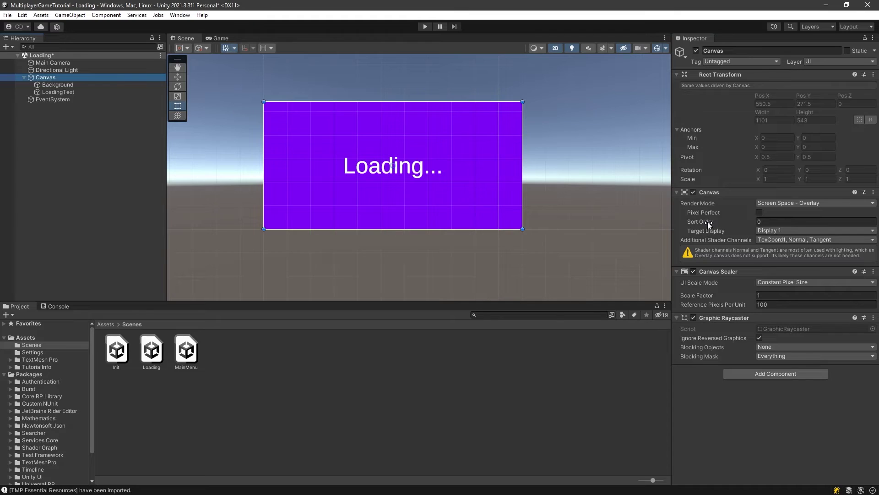
pyautogui.moveTo(708, 221); pyautogui.dragTo(751, 221)
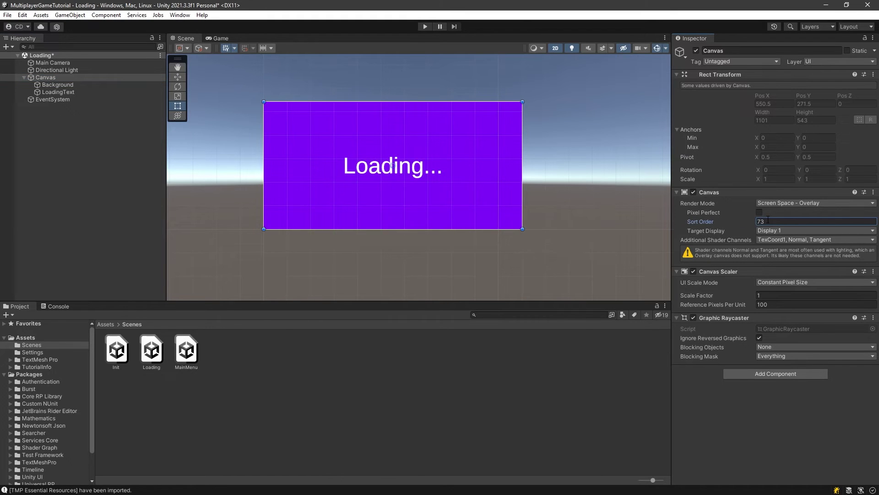
pyautogui.click(696, 222)
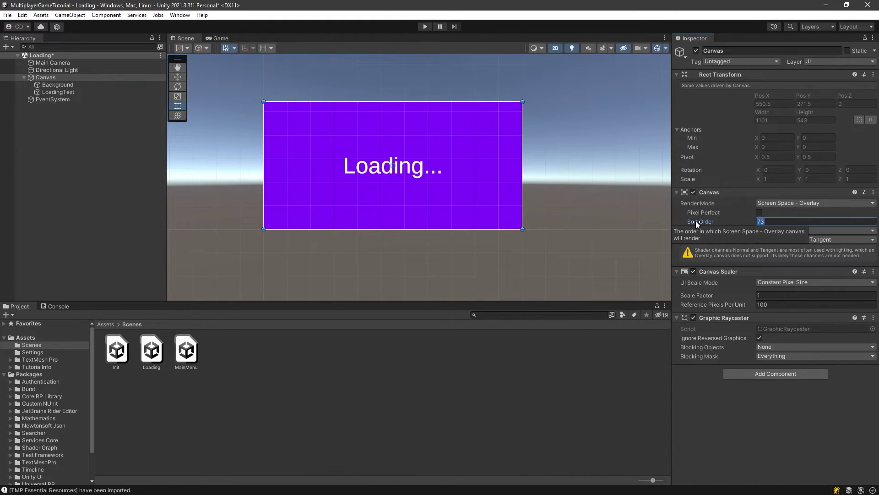
pyautogui.write('1')
pyautogui.press('BackSpace')
pyautogui.write('999999')
pyautogui.click(756, 466)
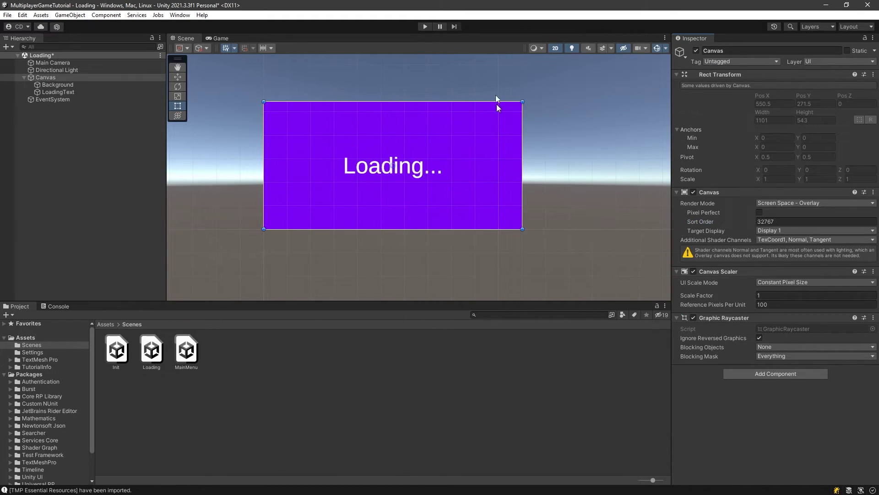
pyautogui.hotkey('ctrl', 's')
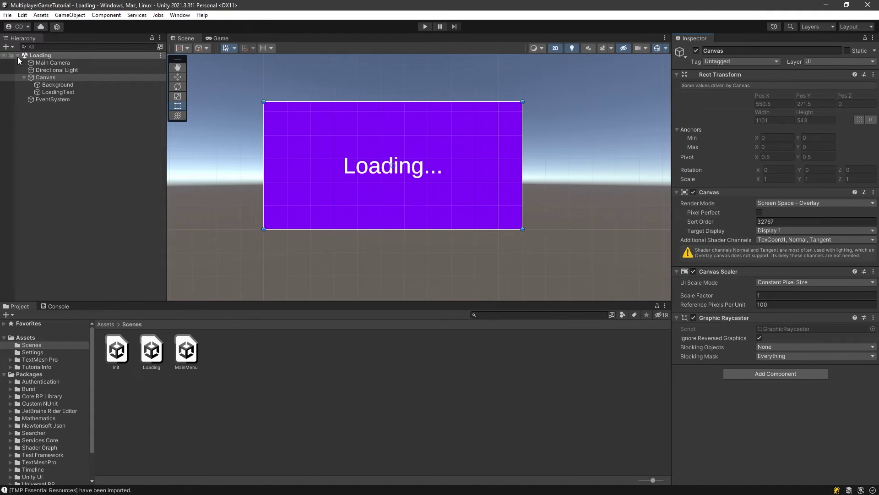
# Open the Init scene and add the Loading scene to its hierarchy, with the Loading entry collapsed
pyautogui.doubleClick(117, 353)
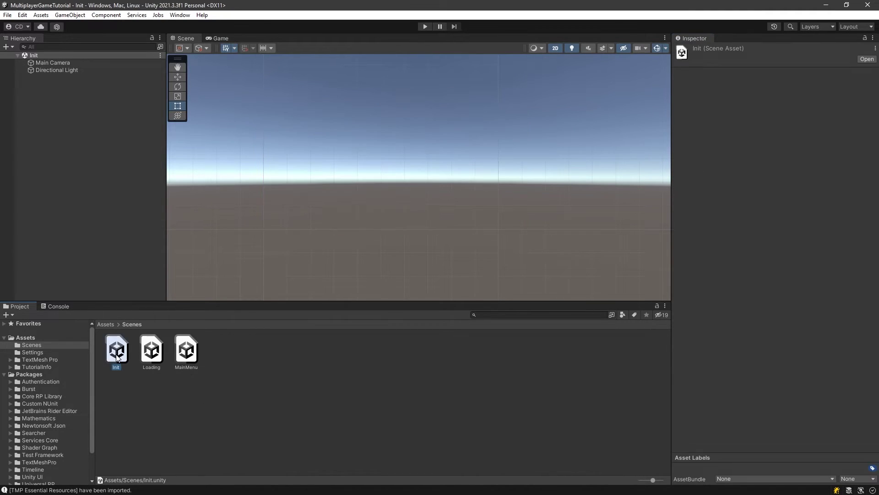
pyautogui.click(28, 91)
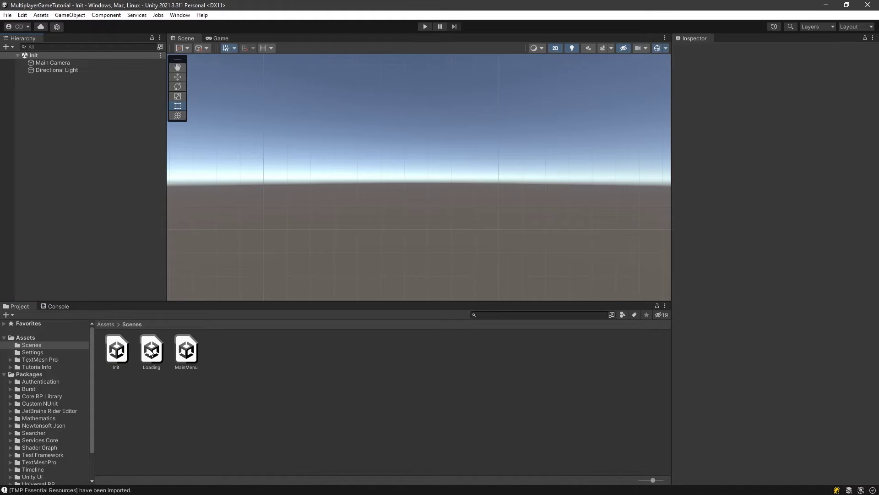
pyautogui.moveTo(149, 352); pyautogui.dragTo(51, 204)
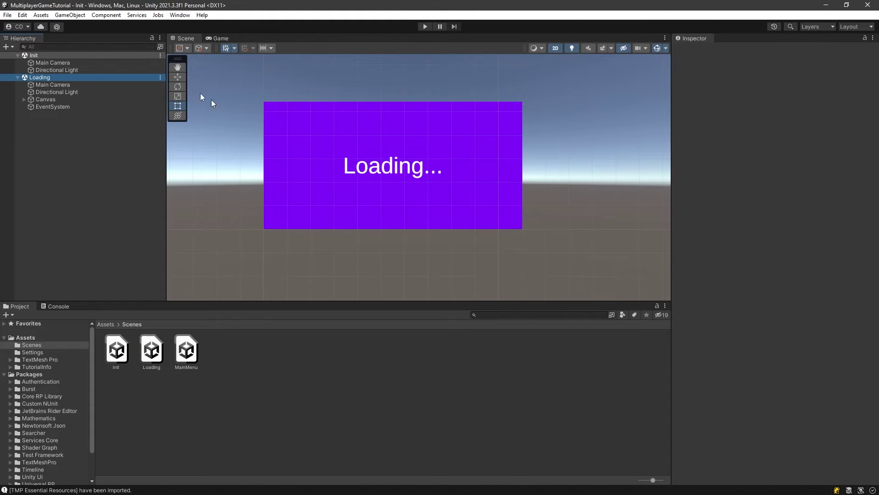
pyautogui.click(17, 77)
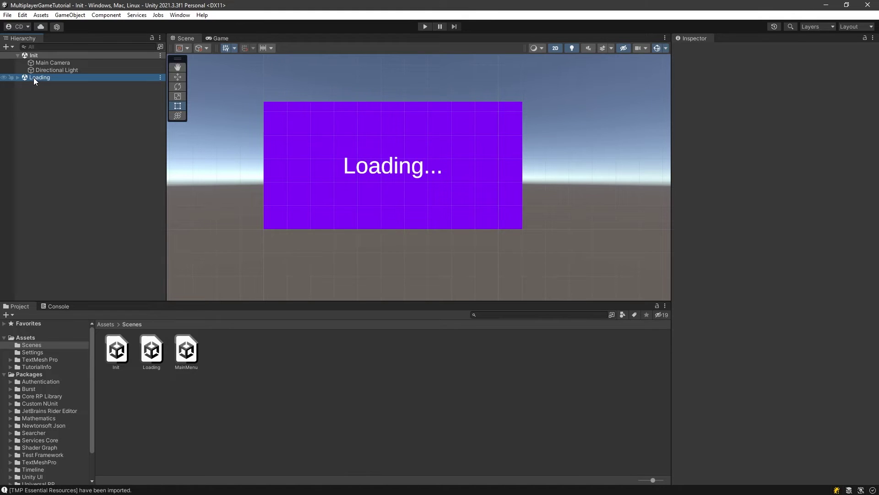
# Create an empty GameObject named Init in the Init scene
pyautogui.rightClick(37, 56)
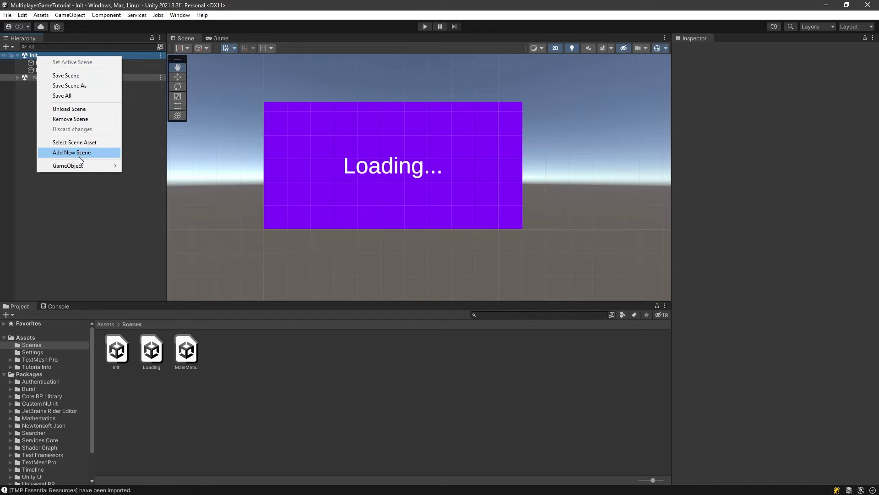
pyautogui.moveTo(78, 166)
pyautogui.click(154, 166)
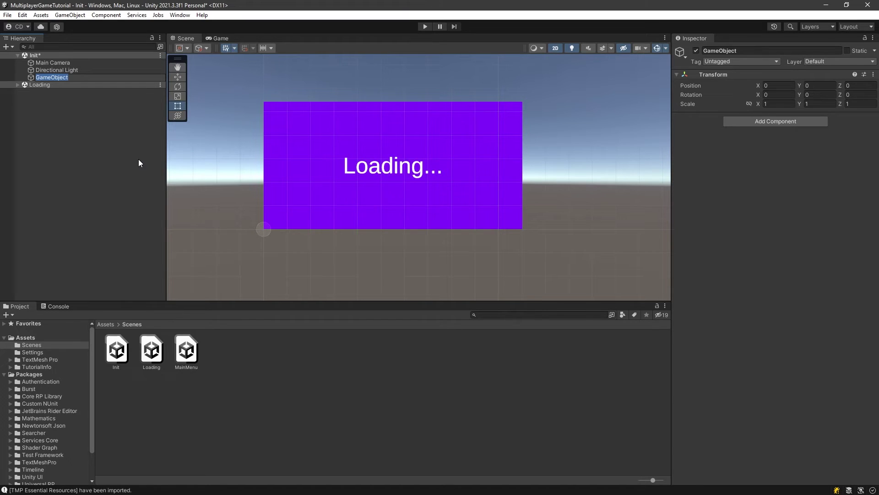
pyautogui.write('Init')
pyautogui.press('Return')
pyautogui.click(219, 401)
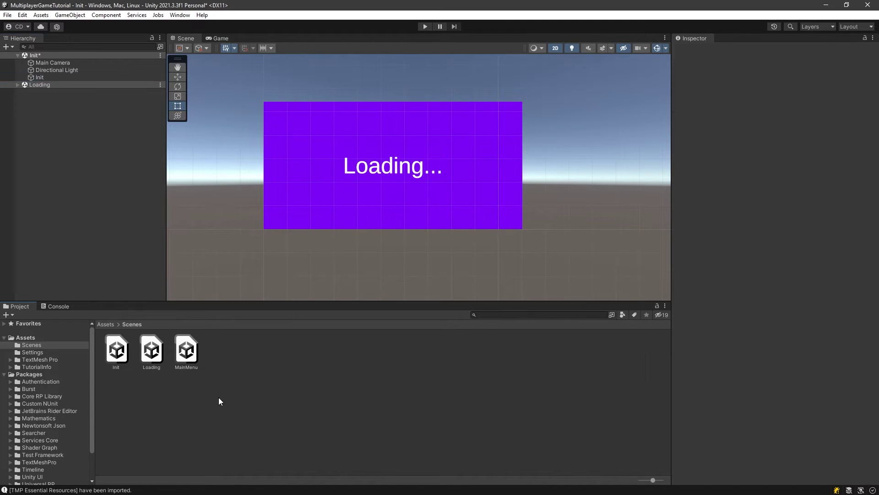
# Create a folder named Scripts directly under the Assets folder
pyautogui.click(106, 323)
pyautogui.rightClick(371, 351)
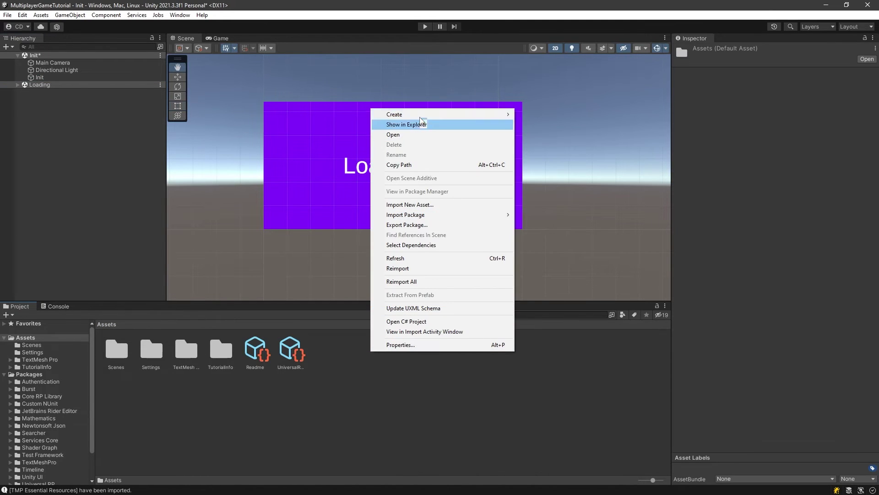
pyautogui.moveTo(420, 116)
pyautogui.click(538, 34)
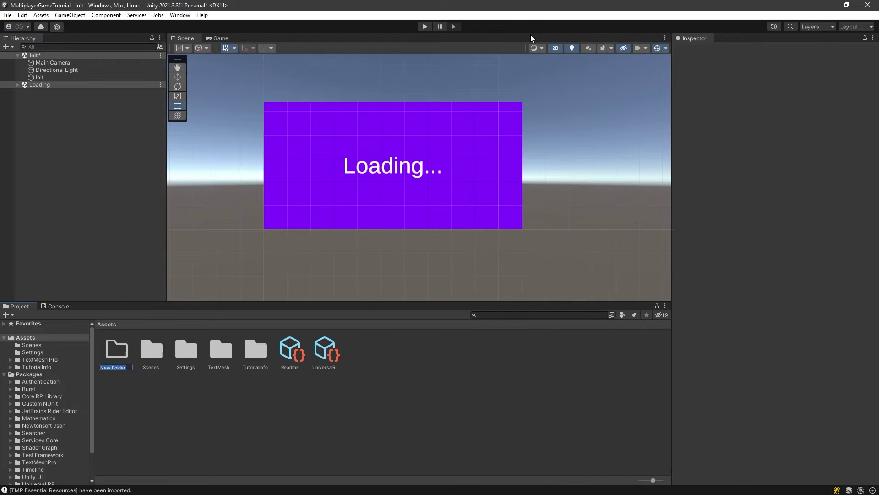
pyautogui.write('Scripts')
pyautogui.press('Return')
# Create a C# script named Init inside the Scripts folder
pyautogui.doubleClick(156, 356)
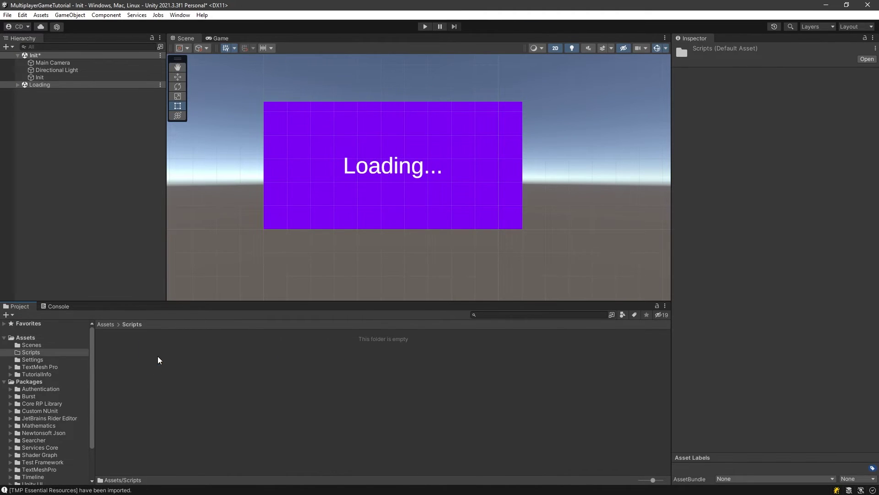
pyautogui.rightClick(158, 356)
pyautogui.moveTo(243, 119)
pyautogui.click(331, 43)
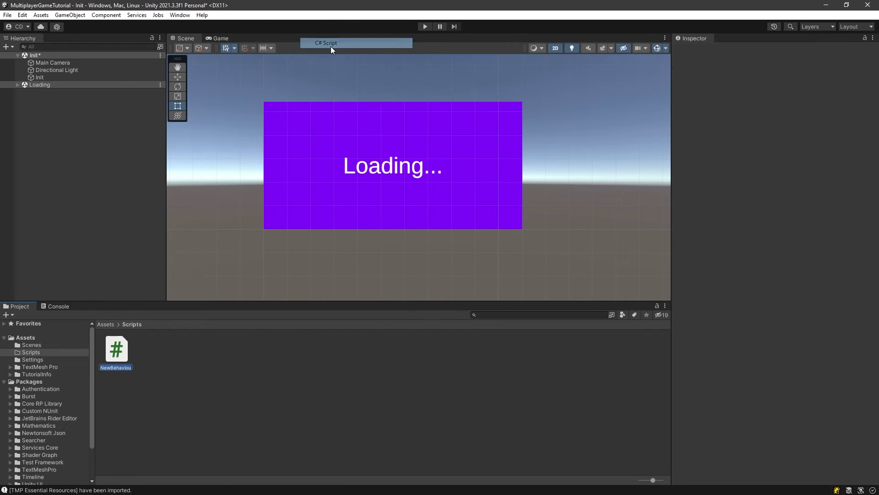
pyautogui.press('BackSpace')
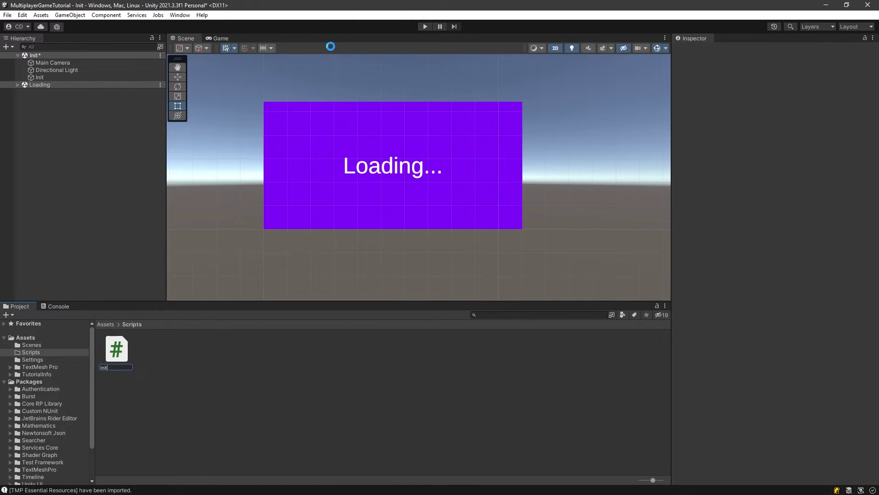
pyautogui.press('Return')
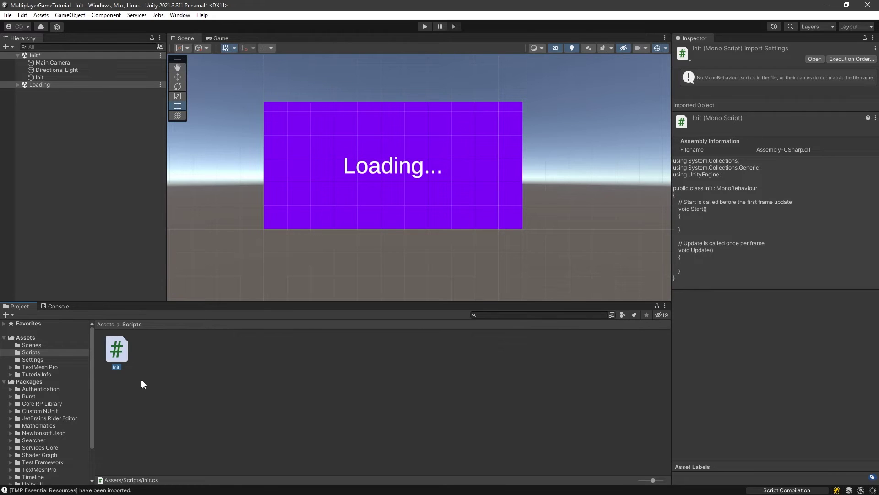
# Save the Init scene with its new Init object
pyautogui.click(46, 63)
pyautogui.press('Down')
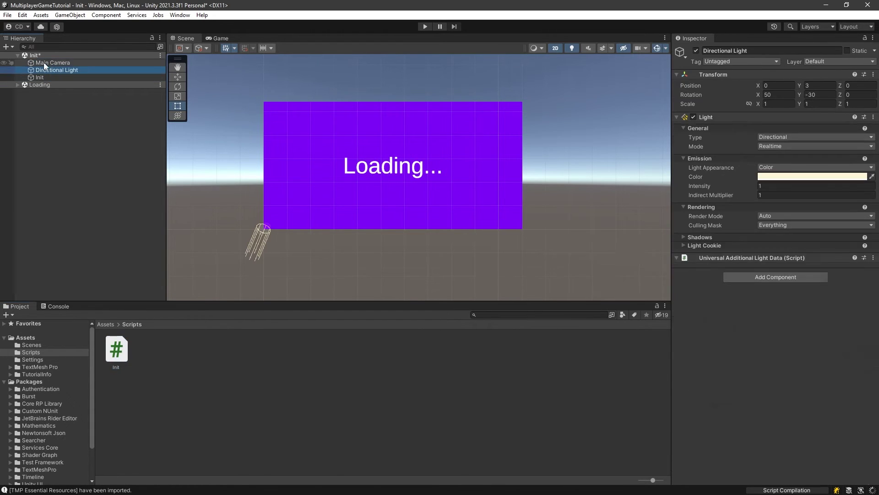
pyautogui.hotkey('ctrl', 's')
# Open the Init script from the Scripts folder in the JetBrains Rider code editor
pyautogui.click(118, 353)
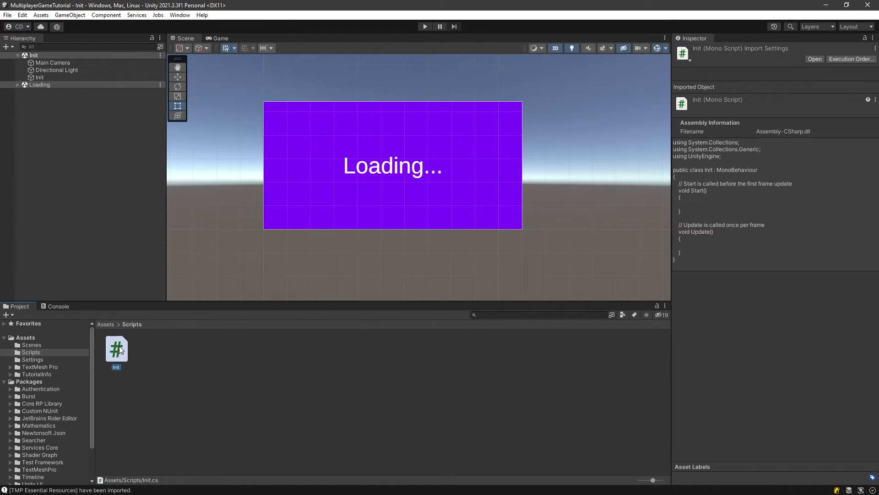
pyautogui.click(209, 382)
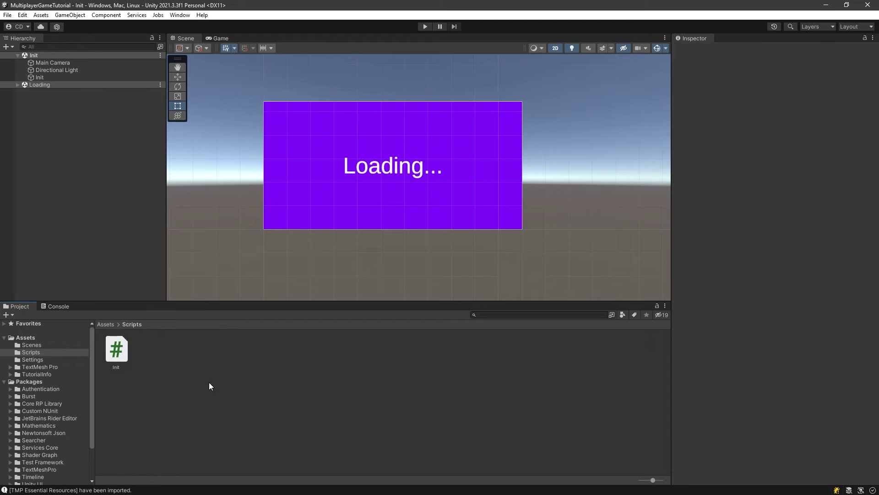
pyautogui.click(118, 353)
pyautogui.doubleClick(118, 353)
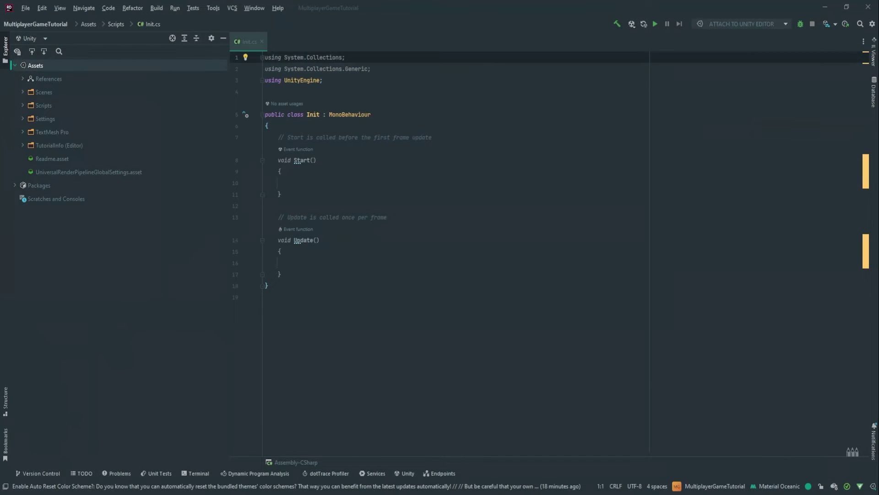
# Make the Start method of the Init class asynchronous by adding async before void
pyautogui.click(312, 188)
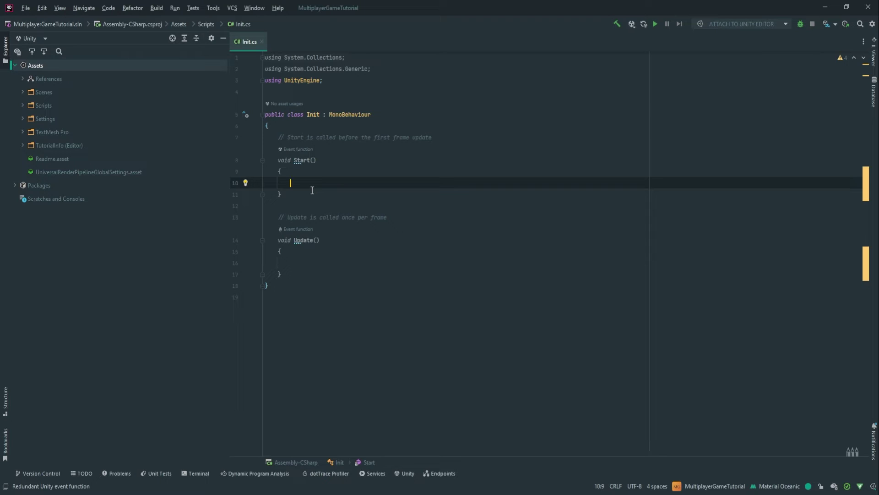
pyautogui.press('Up')
pyautogui.press('Up')
pyautogui.press('Home')
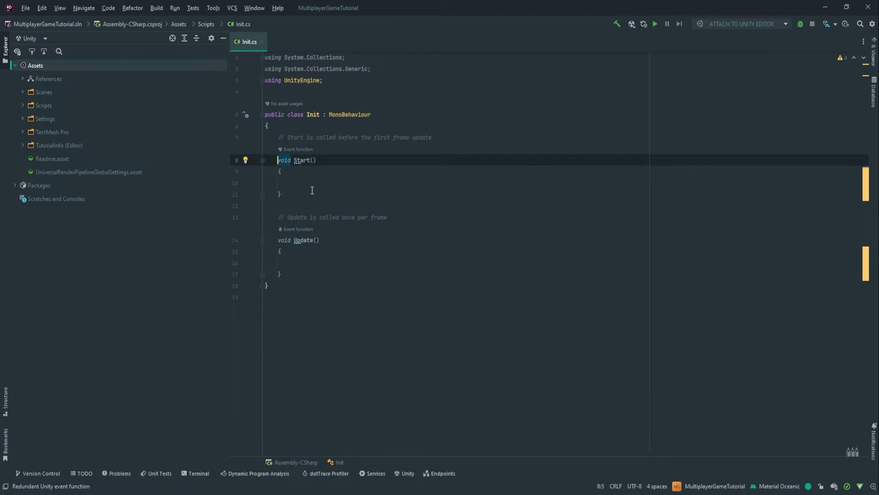
pyautogui.write('async')
pyautogui.hotkey('ctrl', 'Right')
pyautogui.hotkey('ctrl', 'Right')
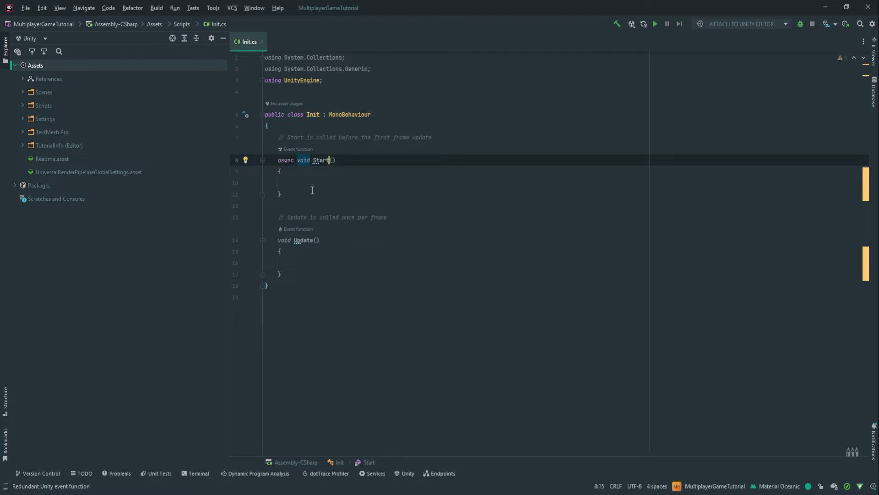
# Add await UnityServices.InitializeAsync(); to the body of Start, importing the Unity.Services.Core namespace
pyautogui.press('Down')
pyautogui.press('Down')
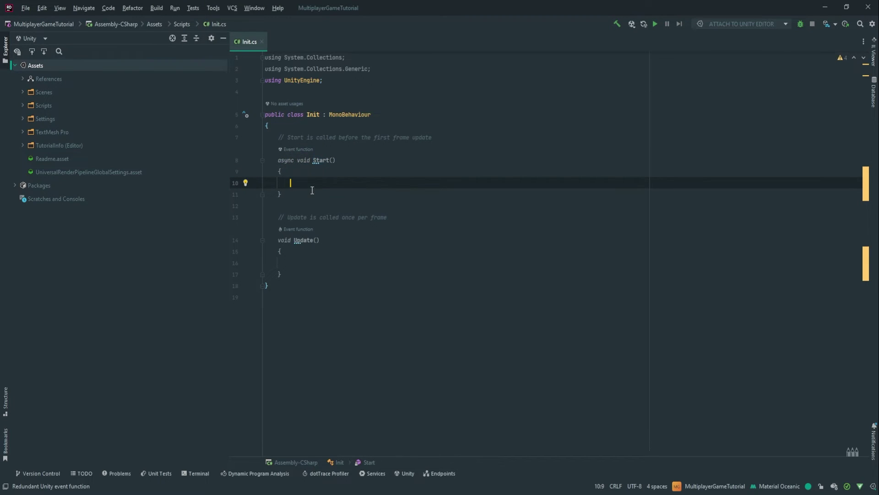
pyautogui.write('await Unity')
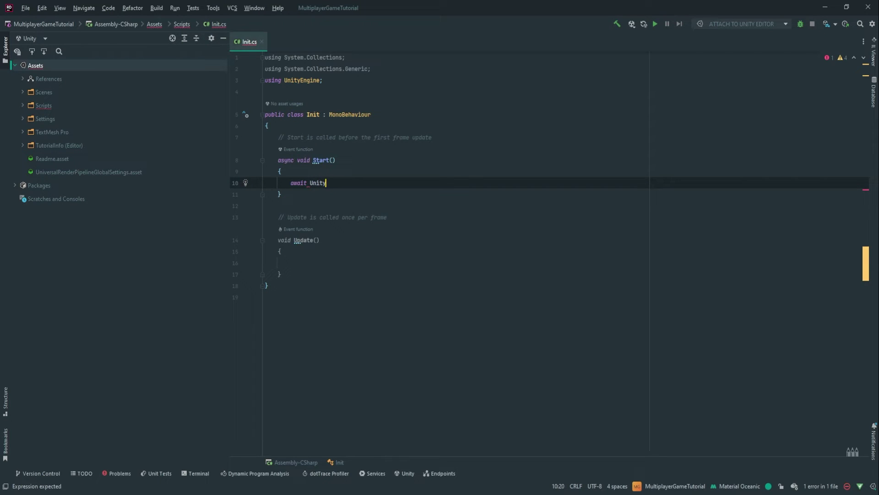
pyautogui.write('Serv')
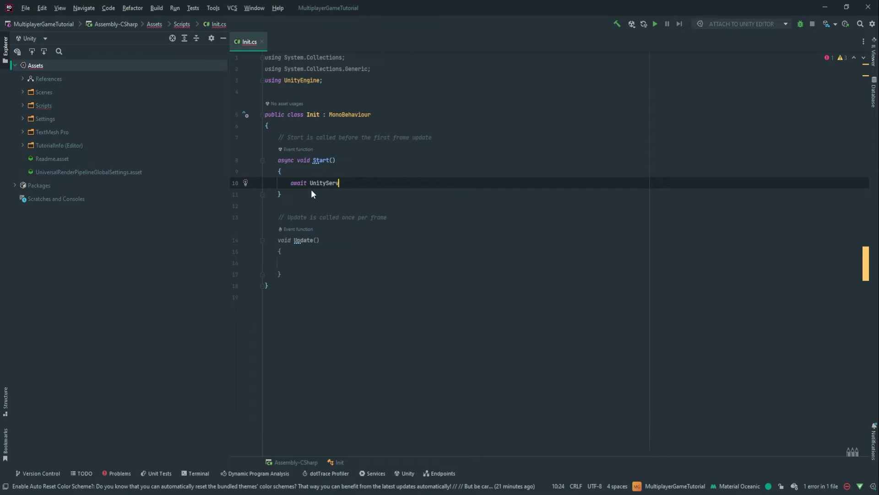
pyautogui.press('Return')
pyautogui.write('.')
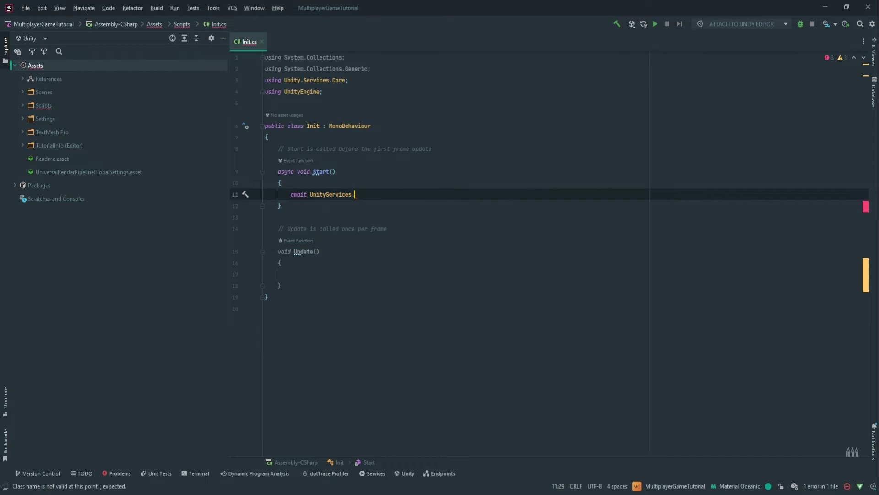
pyautogui.write('Init')
pyautogui.press('Return')
pyautogui.write(');')
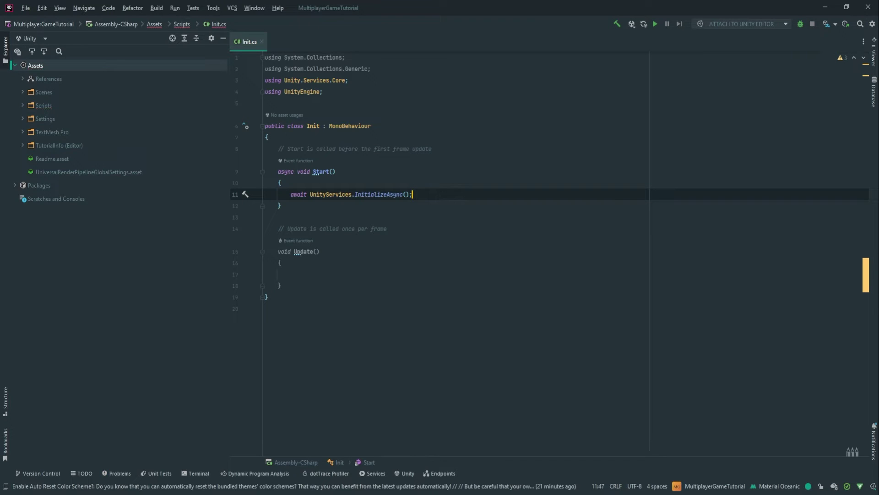
pyautogui.click(405, 194)
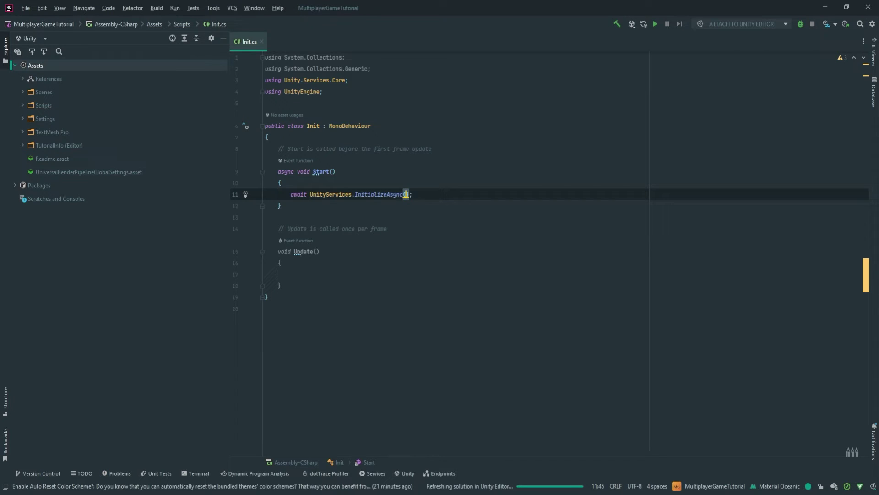
pyautogui.click(412, 194)
pyautogui.press('Left')
# Below the InitializeAsync call, add an if condition checking UnityServices.State == ServicesInitializationState.Initialized
pyautogui.click(425, 196)
pyautogui.press('Return')
pyautogui.press('Return')
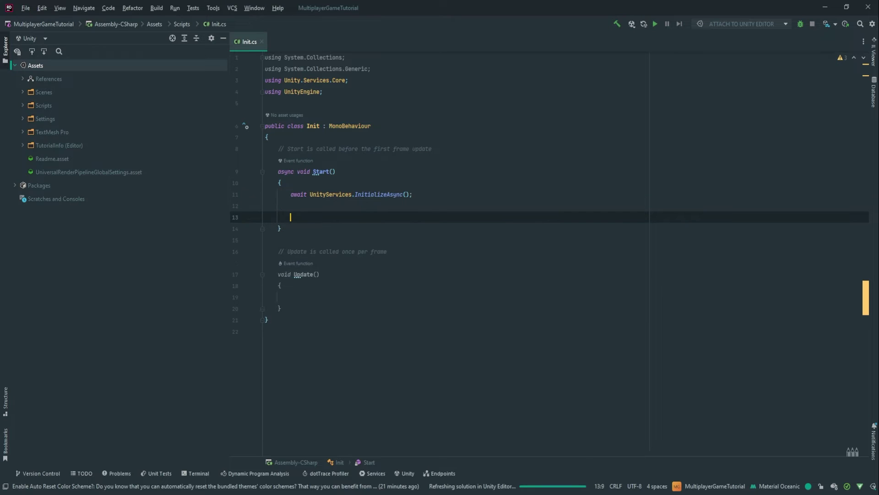
pyautogui.write('if(')
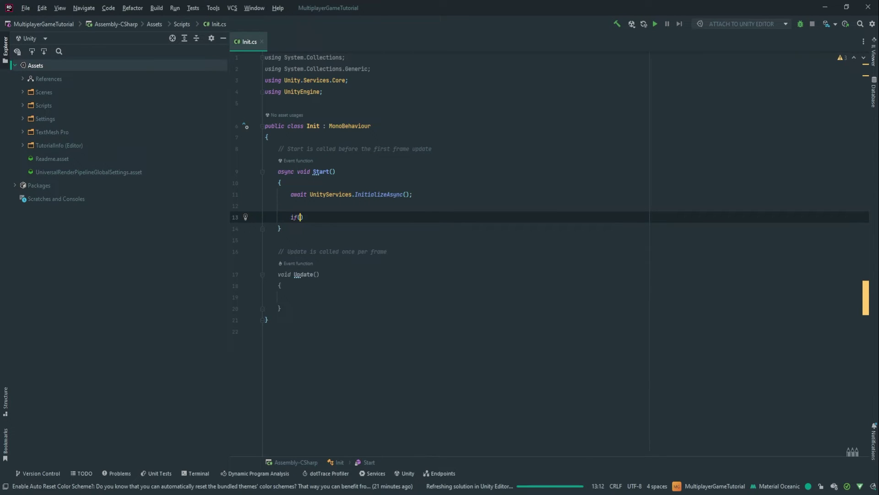
pyautogui.write('Unity')
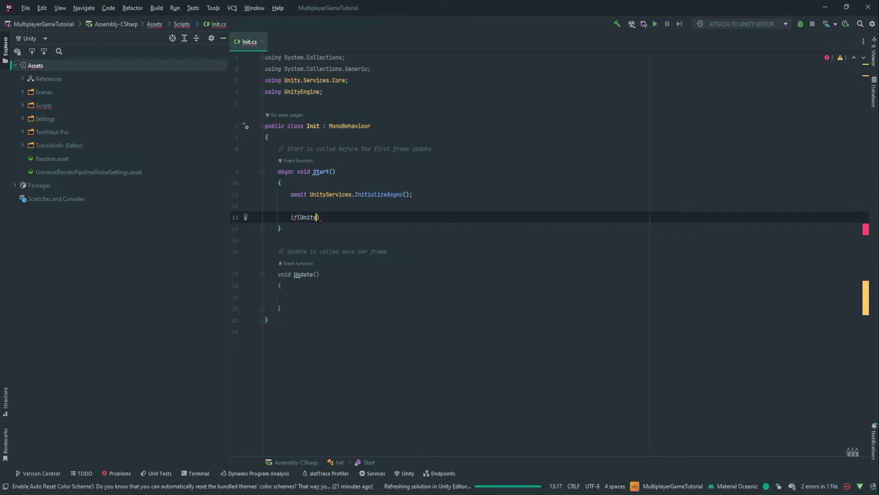
pyautogui.press('BackSpace')
pyautogui.write('yServices.State ==')
pyautogui.hotkey('ctrl', 'shift', 'space')
pyautogui.press('Return')
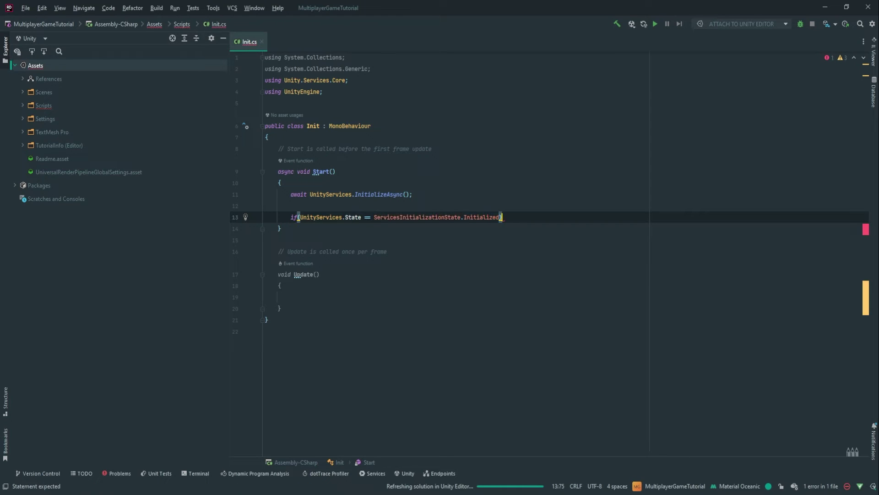
# Give the Initialized check a braced body containing await AuthenticationService.Instance.SignInAnonymouslyAsync();, importing the Unity.Services.Authentication namespace
pyautogui.hotkey('ctrl', 'shift', 'Return')
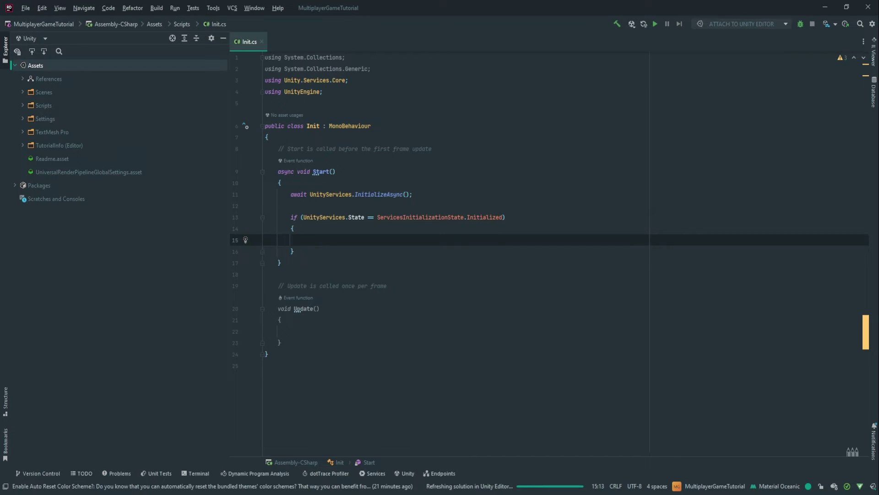
pyautogui.write('await Au')
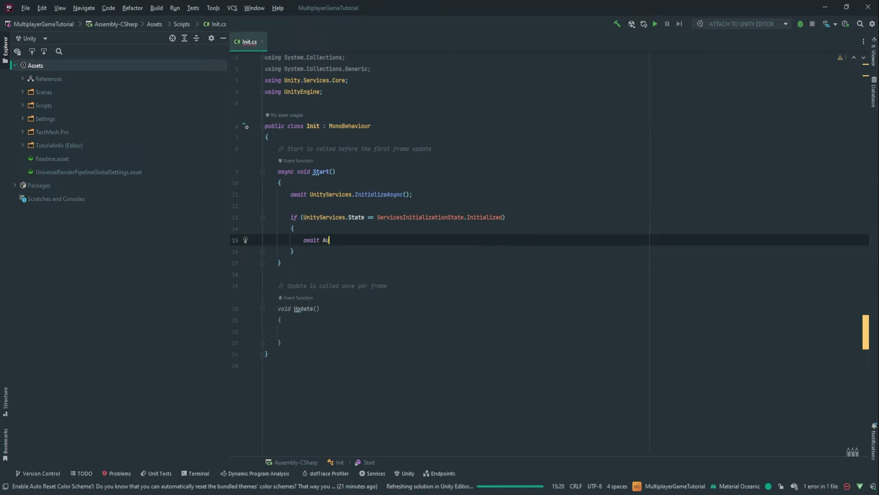
pyautogui.write('th')
pyautogui.write('entic')
pyautogui.write('ationMana')
pyautogui.press('BackSpace')
pyautogui.press('BackSpace')
pyautogui.press('BackSpace')
pyautogui.press('BackSpace')
pyautogui.write('Se')
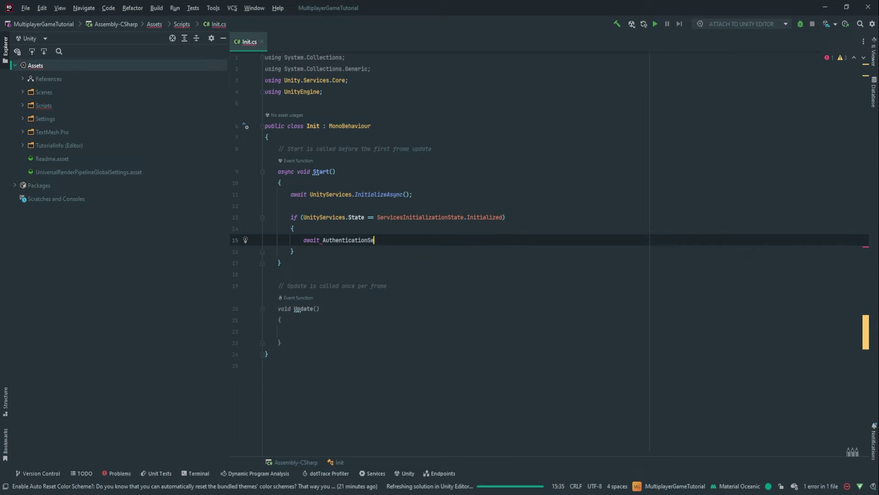
pyautogui.write('rvice.Instance.')
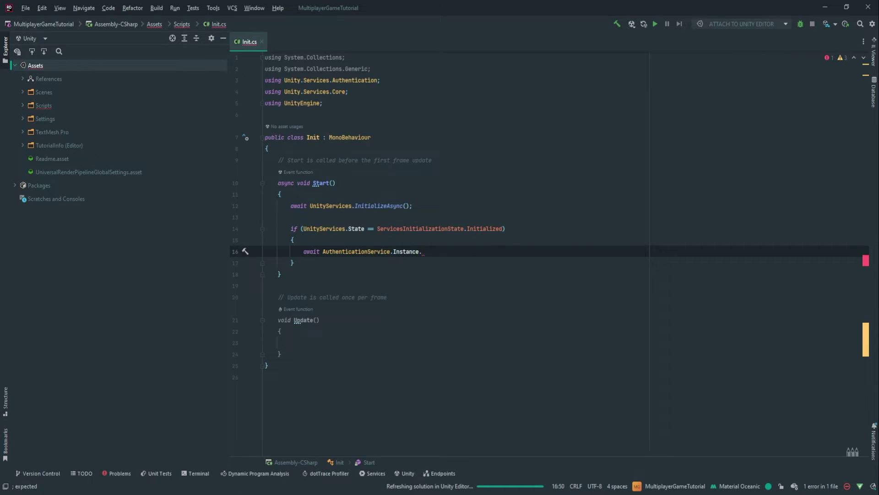
pyautogui.write('SignInAnonymouslyAsync()')
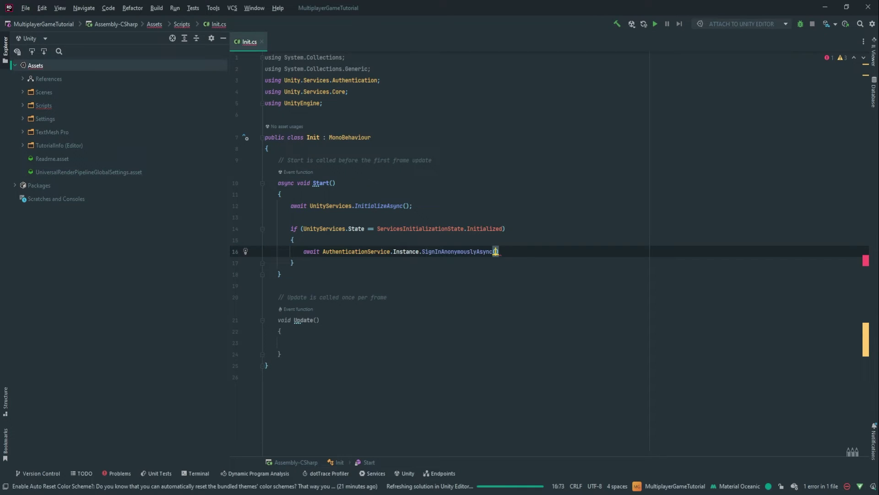
pyautogui.write(');')
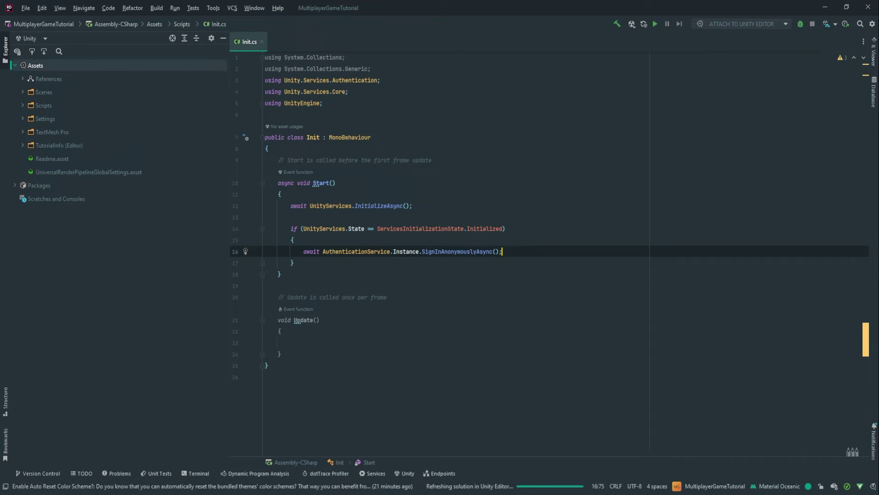
# Remove the SignInAnonymouslyAsync(); call from the await AuthenticationService.Instance line and enter the same call again
pyautogui.hotkey('ctrl', 'shift', 'Left')
pyautogui.hotkey('ctrl', 'shift', 'Left')
pyautogui.press('BackSpace')
pyautogui.write('Si')
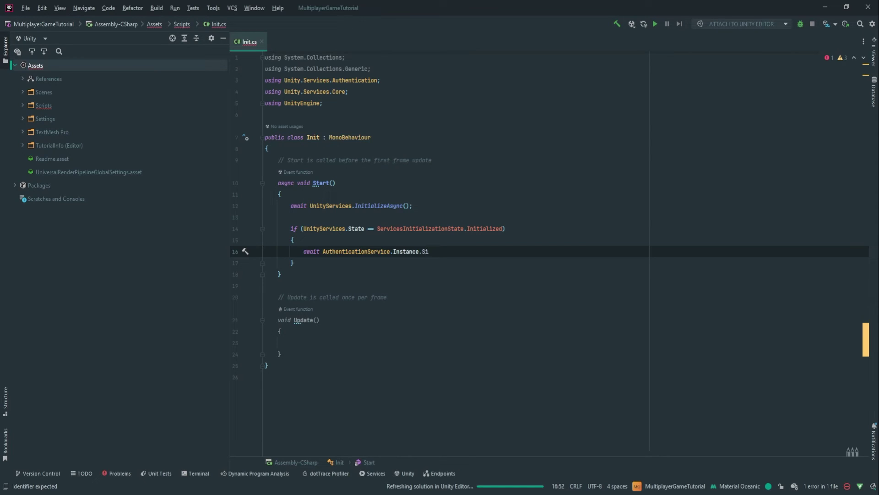
pyautogui.click(422, 252)
pyautogui.click(425, 251)
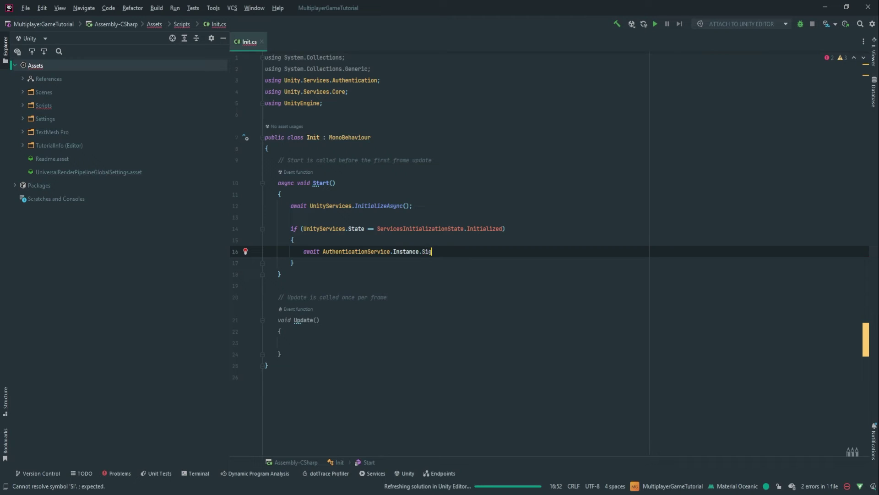
pyautogui.hotkey('ctrl', 'space')
pyautogui.press('Return')
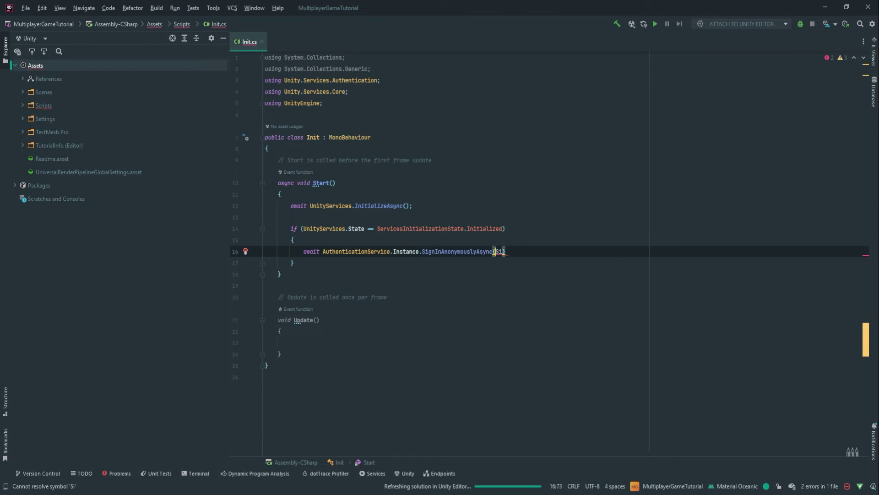
pyautogui.press('Delete')
pyautogui.press('Delete')
pyautogui.press('End')
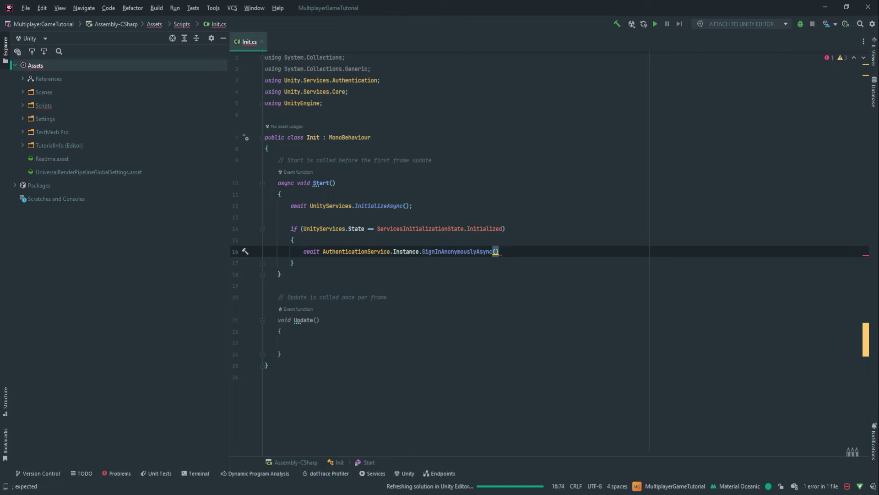
pyautogui.write(';')
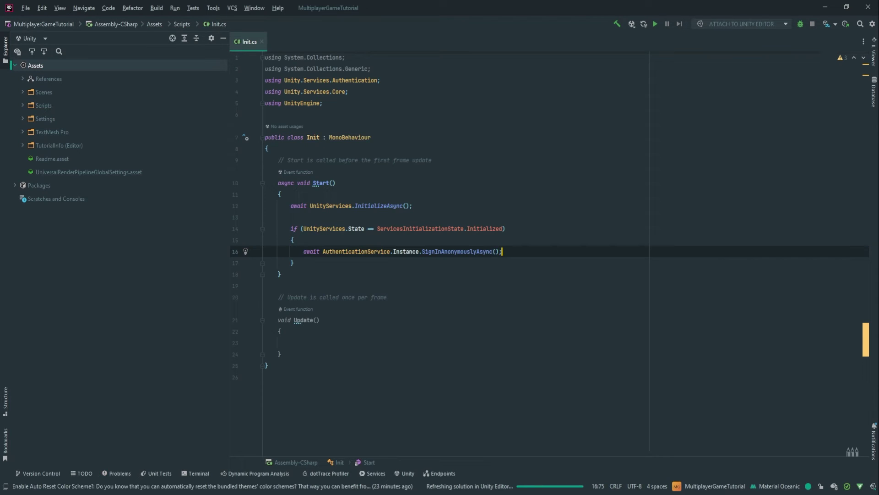
# Below the anonymous sign-in call, add an if block with braces checking AuthenticationService.Instance.IsSignedIn
pyautogui.press('Return')
pyautogui.press('Return')
pyautogui.write('if(')
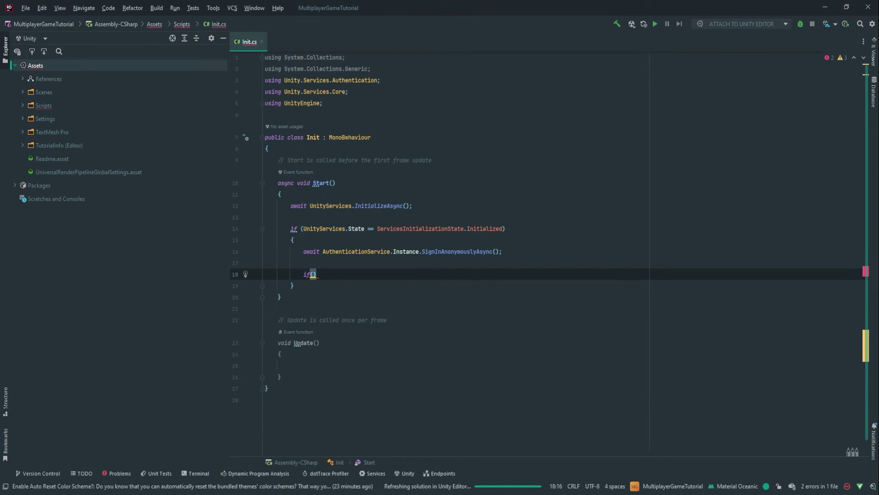
pyautogui.write('AuthenticationService.')
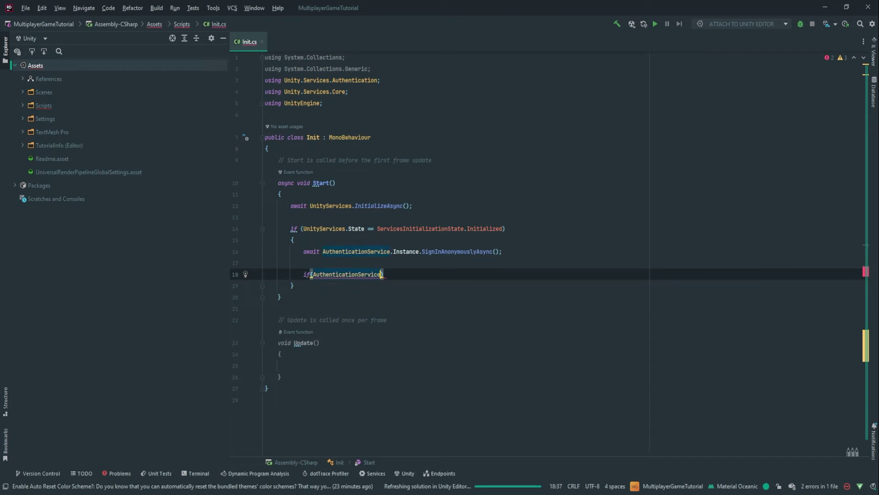
pyautogui.write('Instance.')
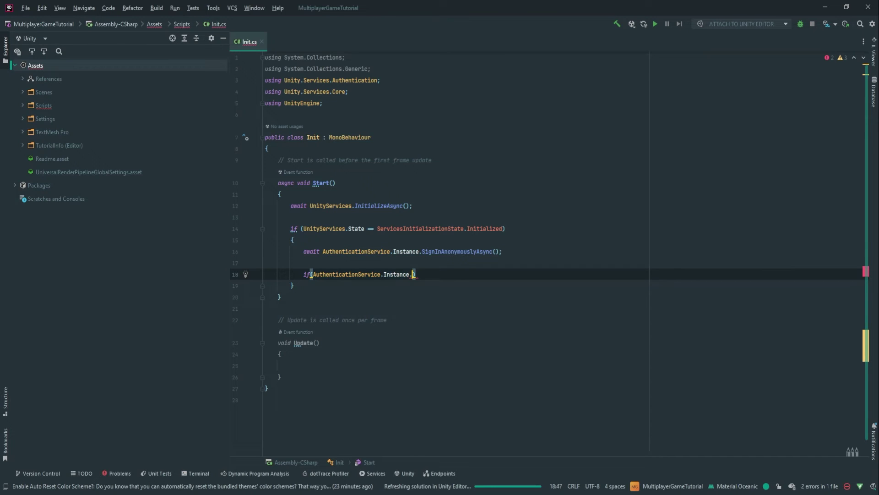
pyautogui.write('IsSignedIn')
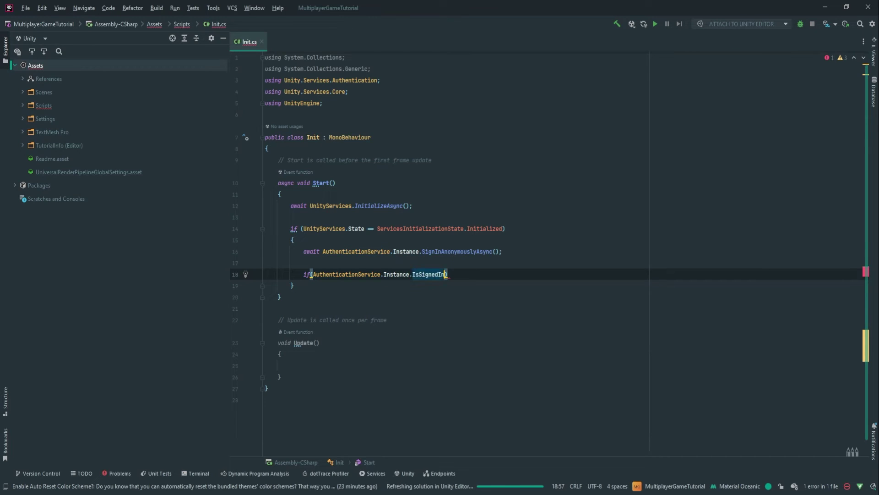
pyautogui.press('End')
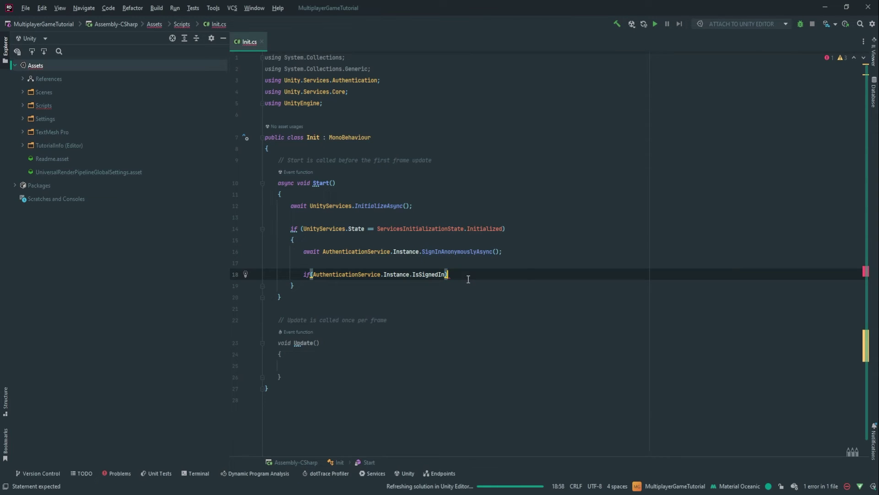
pyautogui.write('{')
pyautogui.press('Return')
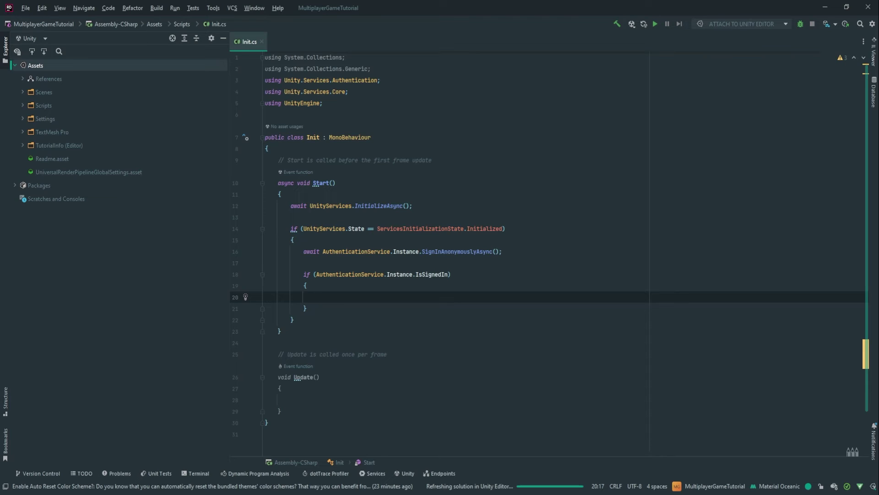
# Inside the IsSignedIn block, declare string username = PlayerPrefs.GetString("Username");
pyautogui.write('username = "')
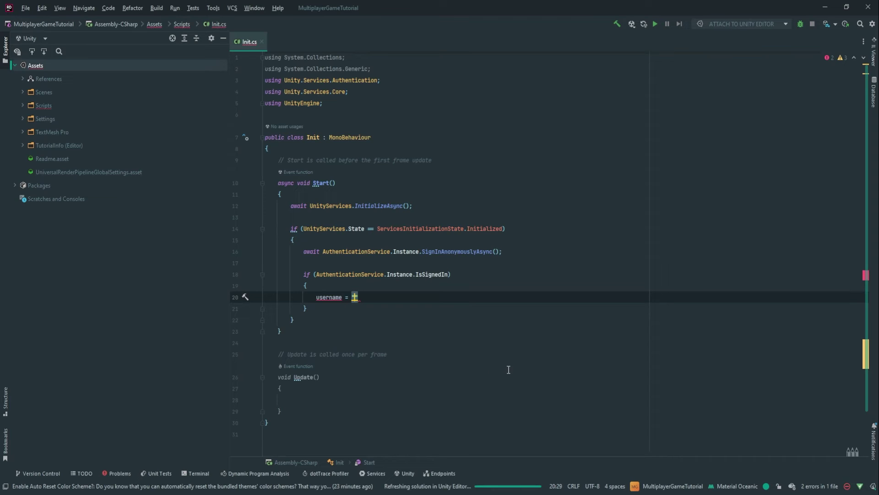
pyautogui.click(316, 297)
pyautogui.write('string')
pyautogui.click(374, 298)
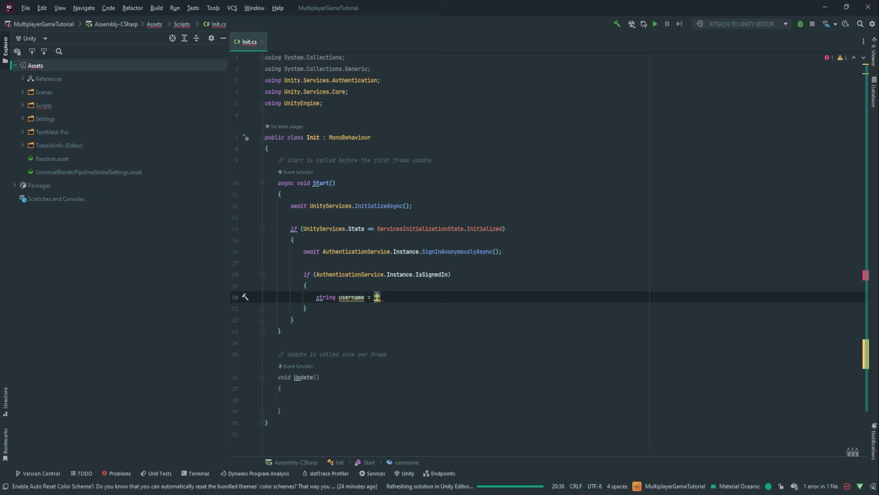
pyautogui.write('P')
pyautogui.press('BackSpace')
pyautogui.click(564, 284)
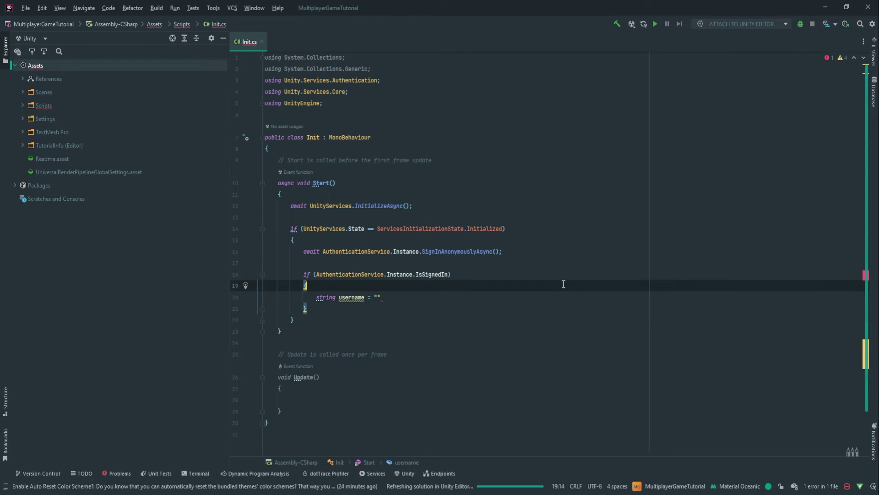
pyautogui.click(387, 300)
pyautogui.press('BackSpace')
pyautogui.press('BackSpace')
pyautogui.write('PlayerPrefs.')
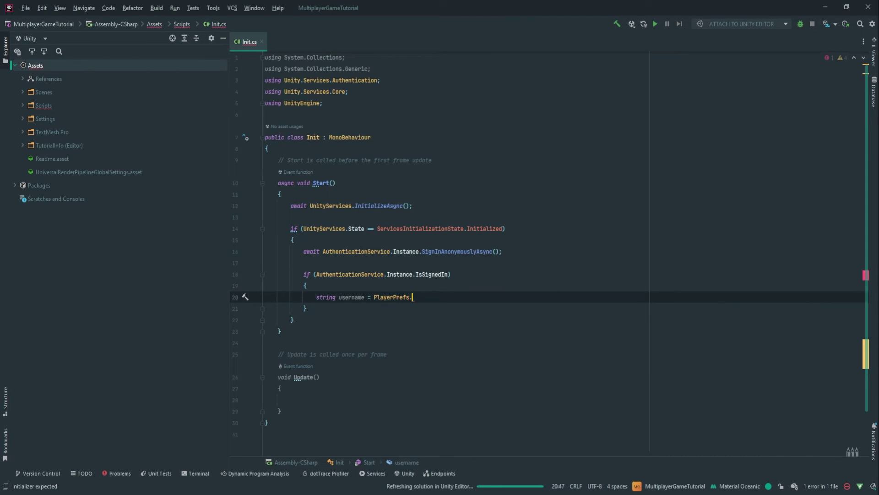
pyautogui.write('GetString(')
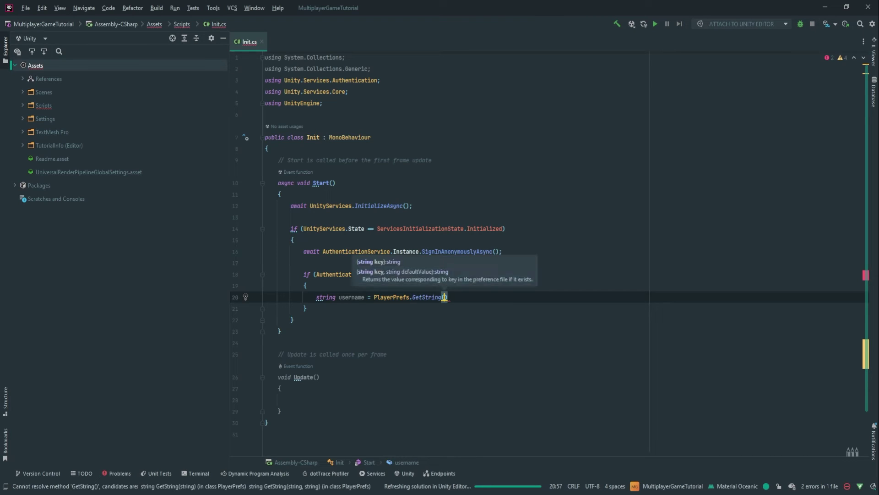
pyautogui.write('"Username')
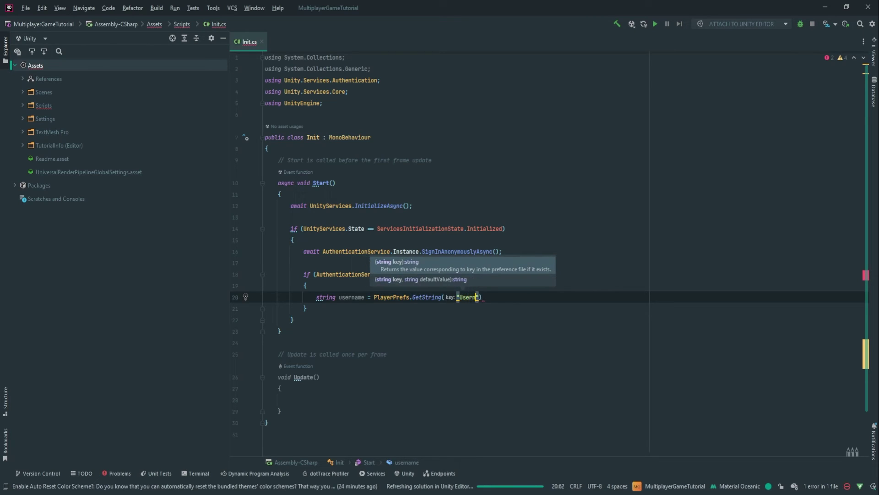
pyautogui.write('");')
# Below the username declaration, add an if block with braces checking username == ""
pyautogui.press('Return')
pyautogui.write('AvatarIKGoal(')
pyautogui.hotkey('shift', 'Home')
pyautogui.write('ig')
pyautogui.press('BackSpace')
pyautogui.write('f(us')
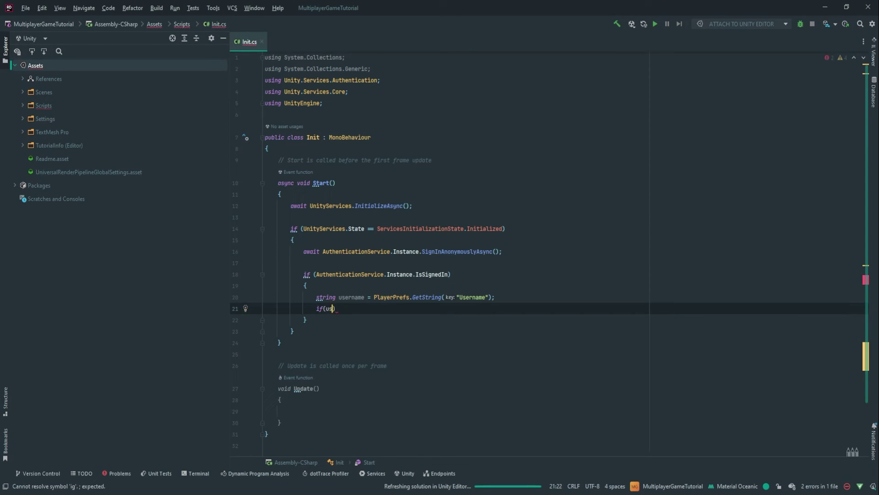
pyautogui.write('ername !')
pyautogui.press('BackSpace')
pyautogui.write('== "")')
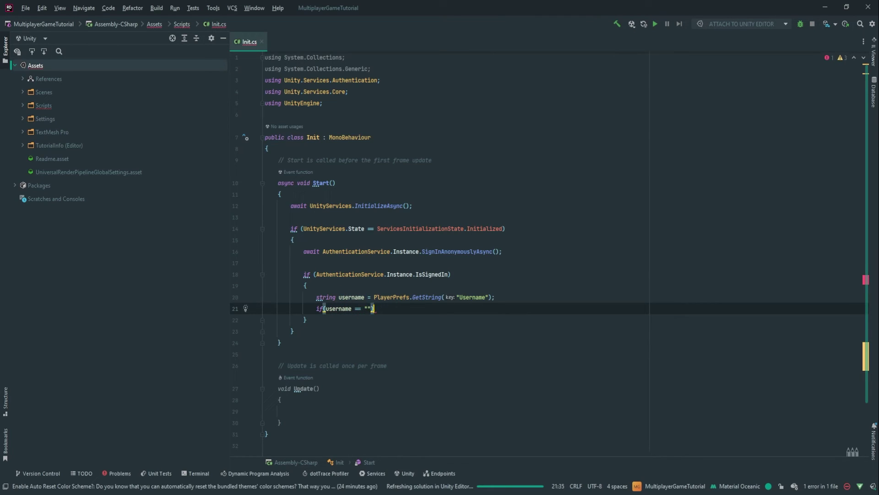
pyautogui.press('Return')
pyautogui.write('{')
pyautogui.press('Return')
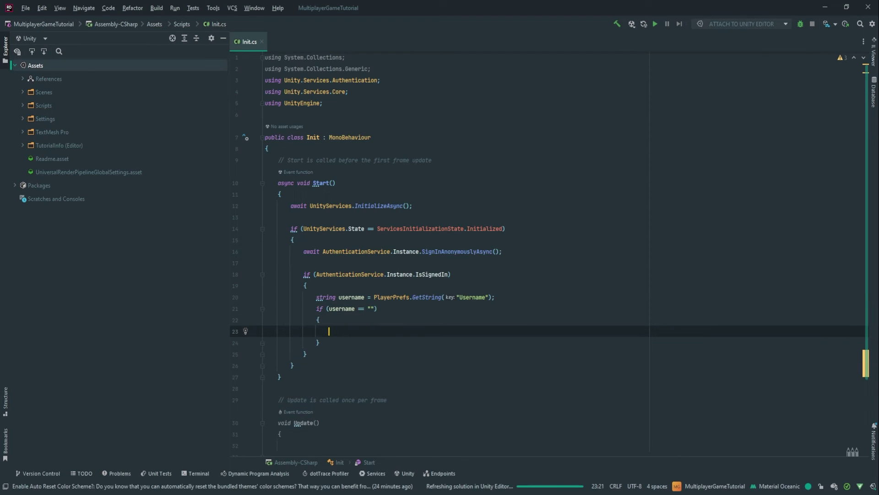
# In the empty-username block, assign username = "Player"; and store it with PlayerPrefs.SetString("Username", username);
pyautogui.write('username = ""Player')
pyautogui.write(';')
pyautogui.press('Return')
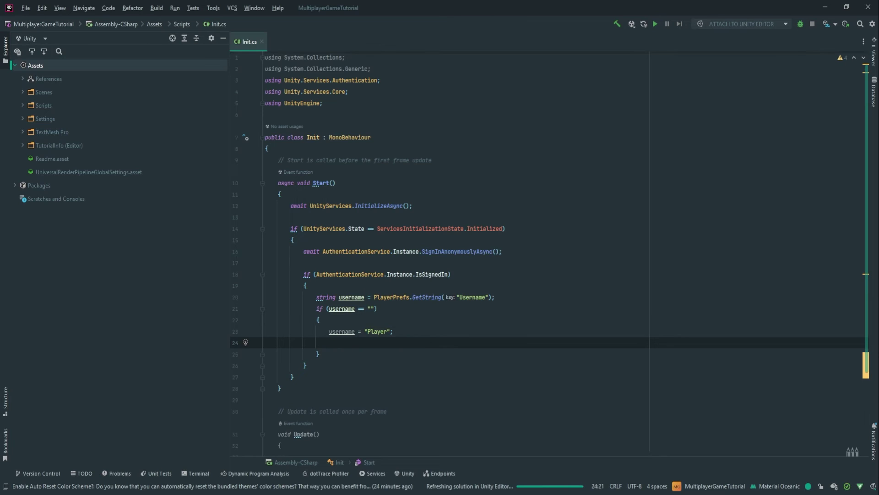
pyautogui.write('PlayerPrefs.')
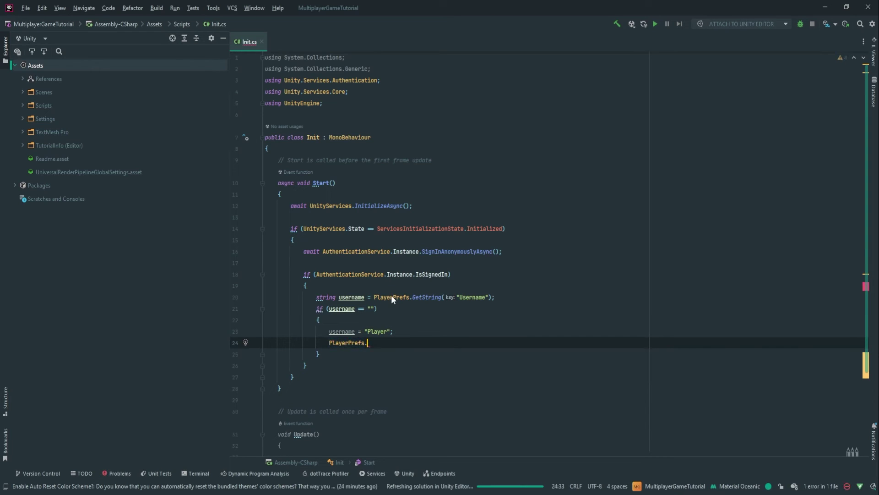
pyautogui.write('Set')
pyautogui.write('S')
pyautogui.press('Return')
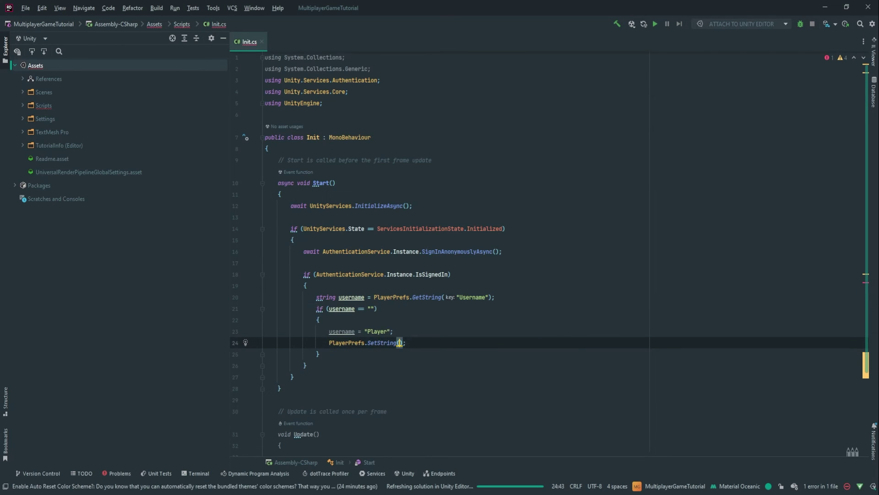
pyautogui.write('"Username", uae')
pyautogui.press('BackSpace')
pyautogui.press('BackSpace')
pyautogui.write('sername')
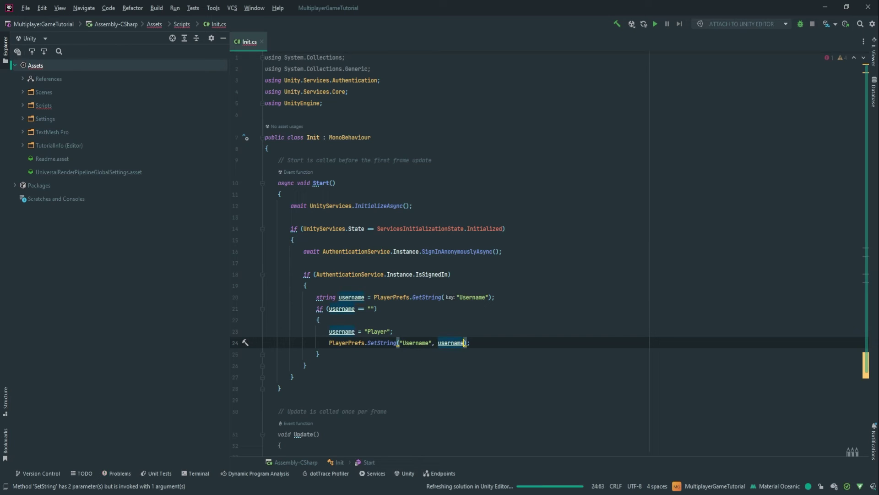
pyautogui.press('End')
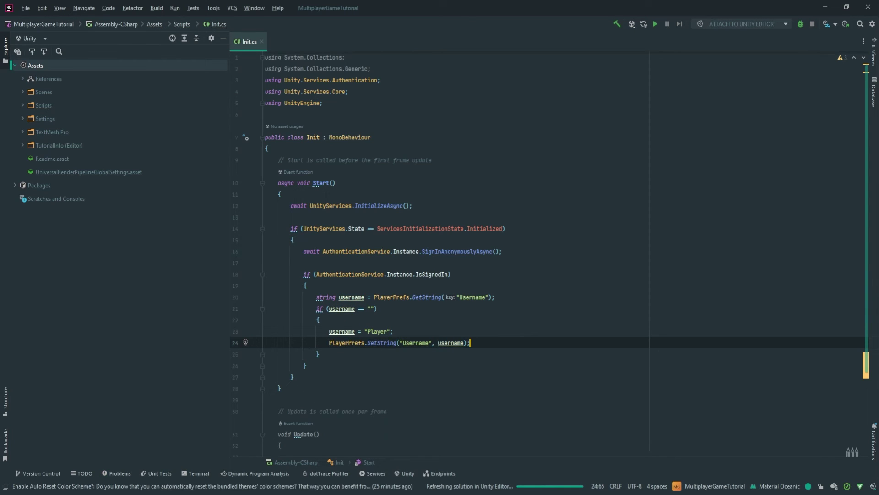
# After the empty-username block, add SceneManager.LoadSceneAsync("MainMenu");, importing the UnityEngine.SceneManagement namespace
pyautogui.press('Down')
pyautogui.press('Return')
pyautogui.press('Return')
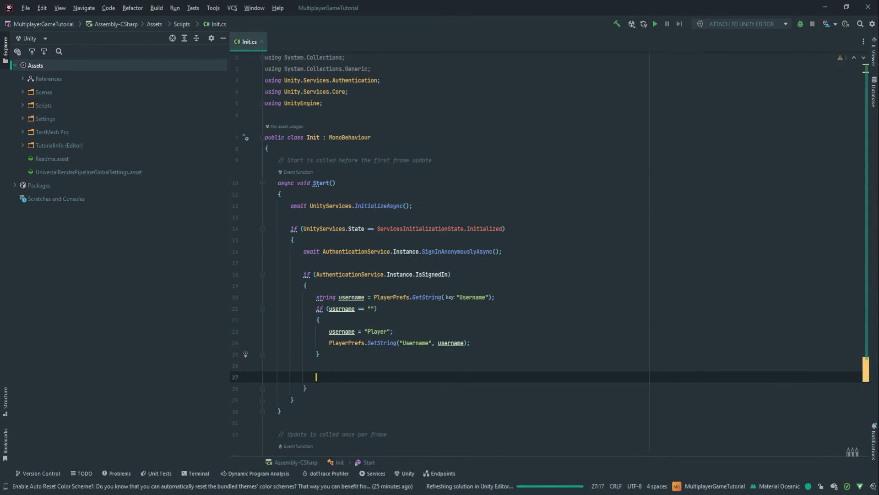
pyautogui.write('SceneMana')
pyautogui.press('Return')
pyautogui.write('.')
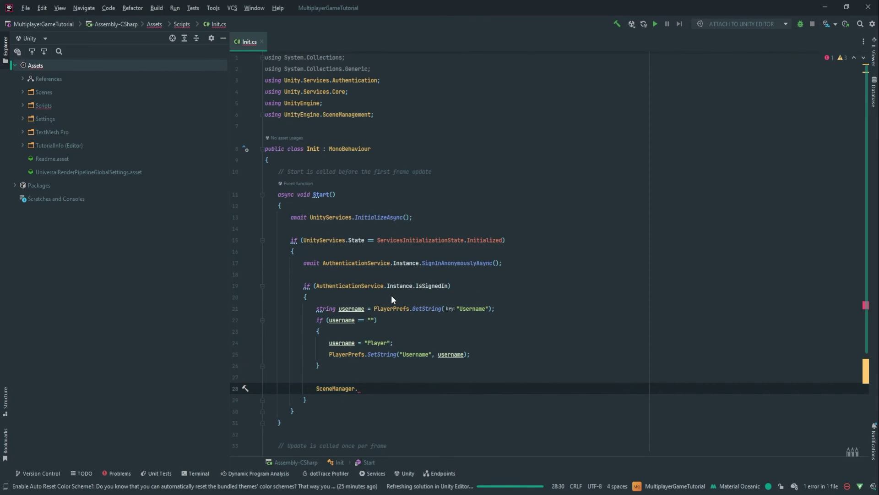
pyautogui.write('LoadSceneAsync(')
pyautogui.press('Return')
pyautogui.write('"MainMenu");')
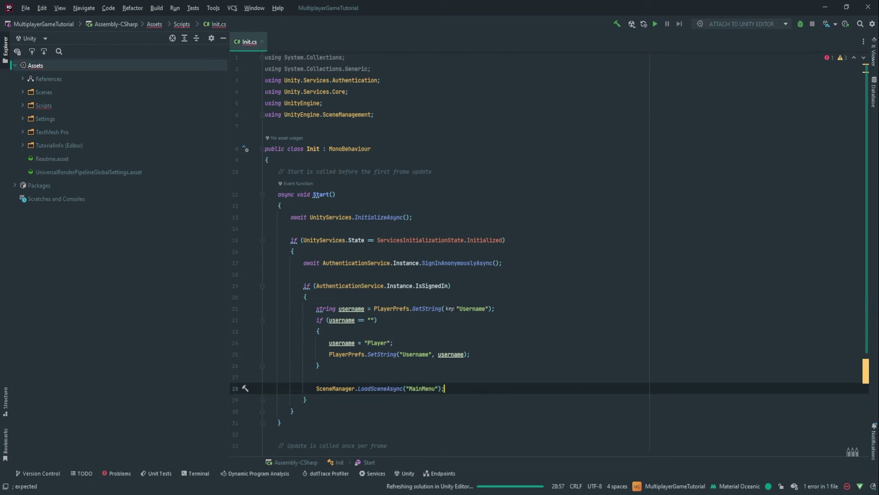
pyautogui.click(381, 217)
pyautogui.click(337, 265)
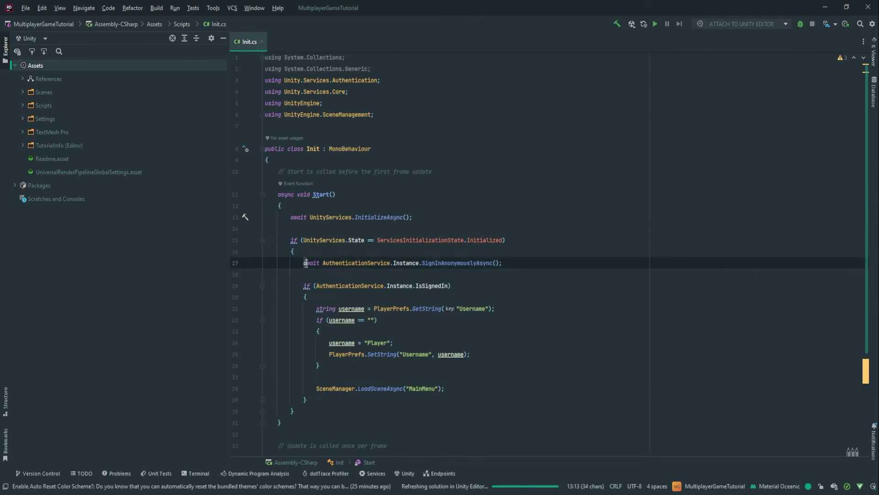
pyautogui.moveTo(337, 264); pyautogui.dragTo(307, 259)
pyautogui.click(303, 262)
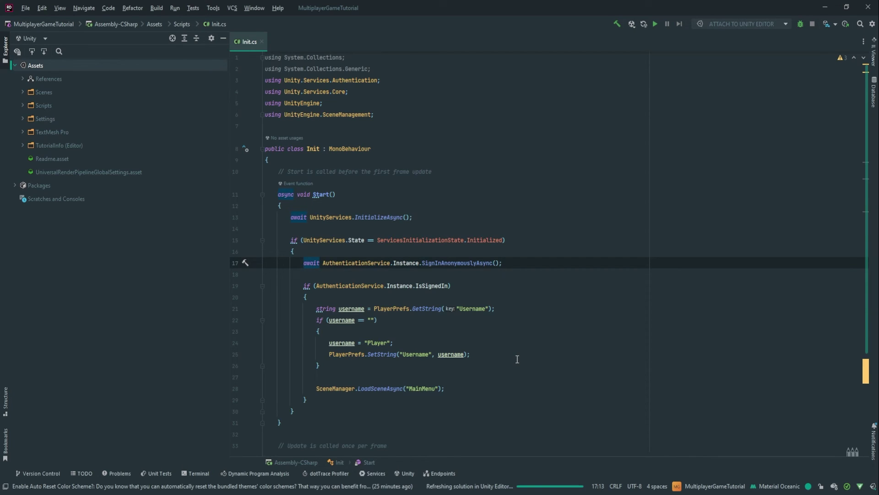
pyautogui.click(398, 389)
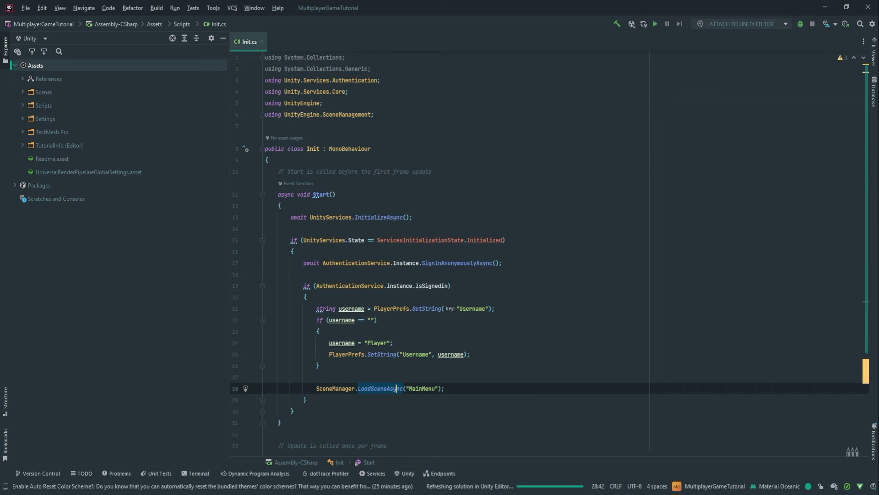
# Switch to the Unity Editor, attach the Init script to the Init object and save the scene
pyautogui.hotkey('alt', 'Tab')
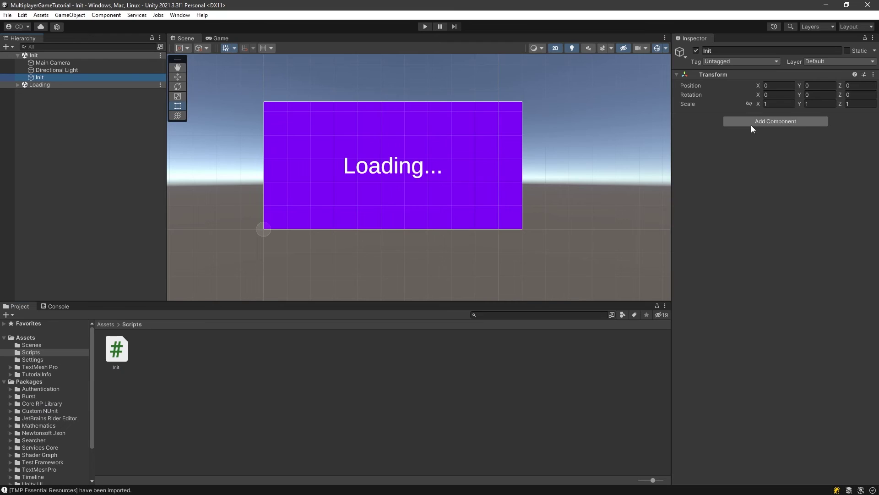
pyautogui.click(738, 121)
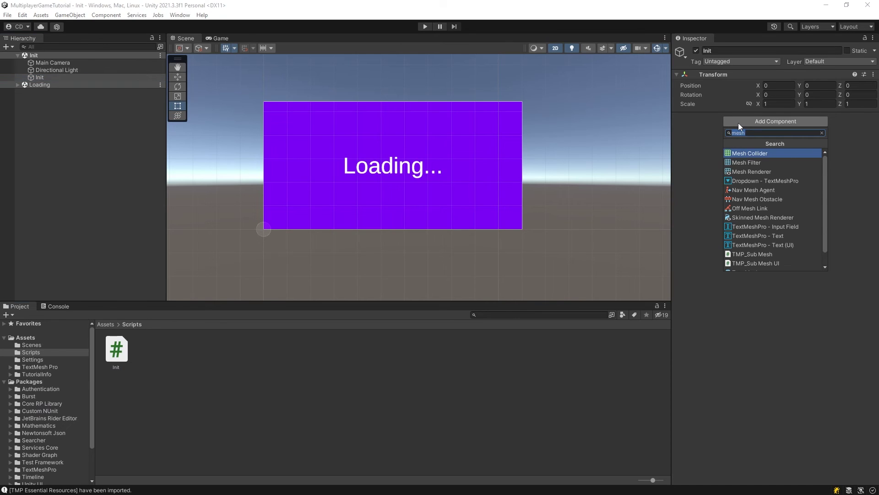
pyautogui.write('init')
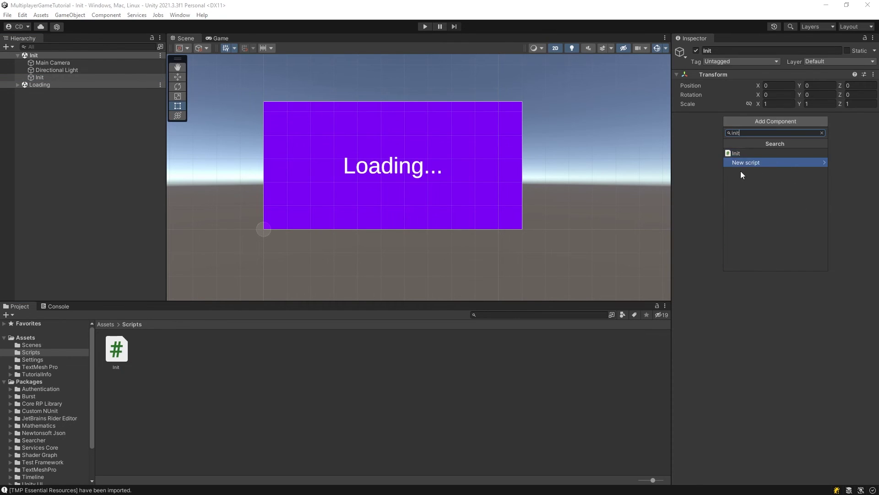
pyautogui.click(732, 154)
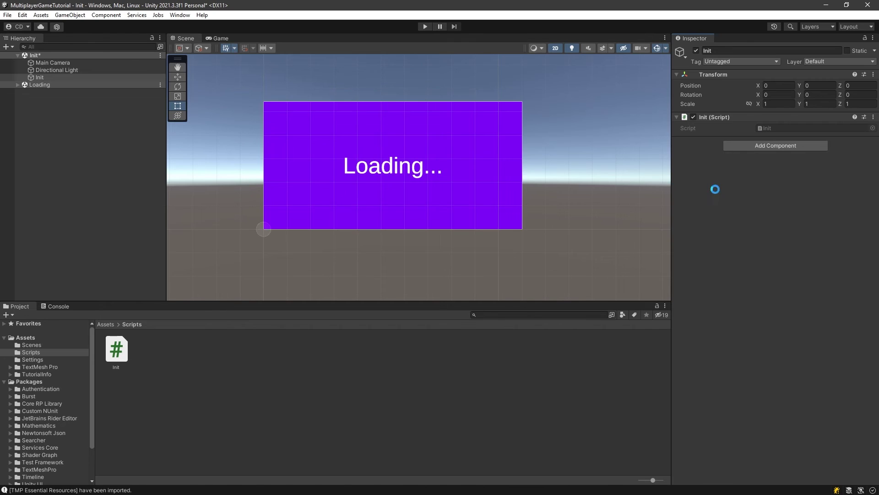
pyautogui.hotkey('ctrl', 's')
# Run the game in play mode to check that the MainMenu scene loads, then stop it and open the console
pyautogui.click(17, 55)
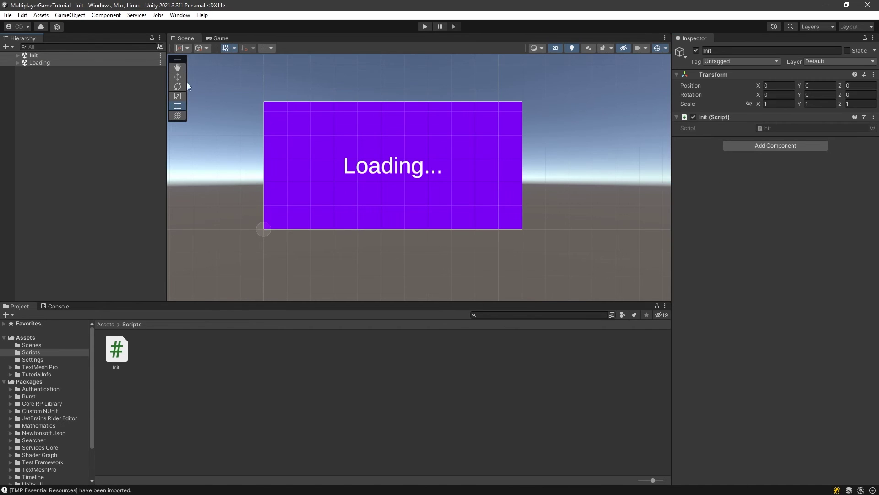
pyautogui.click(424, 27)
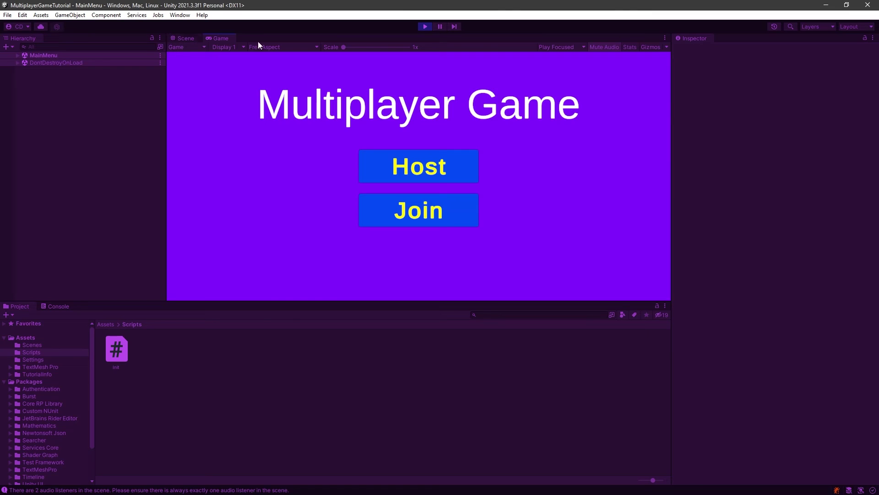
pyautogui.click(426, 26)
pyautogui.click(28, 55)
pyautogui.click(18, 56)
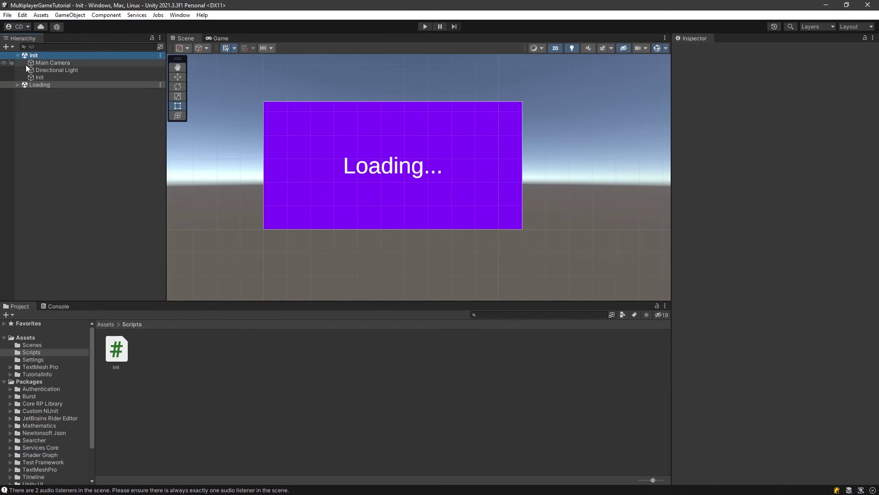
pyautogui.click(58, 306)
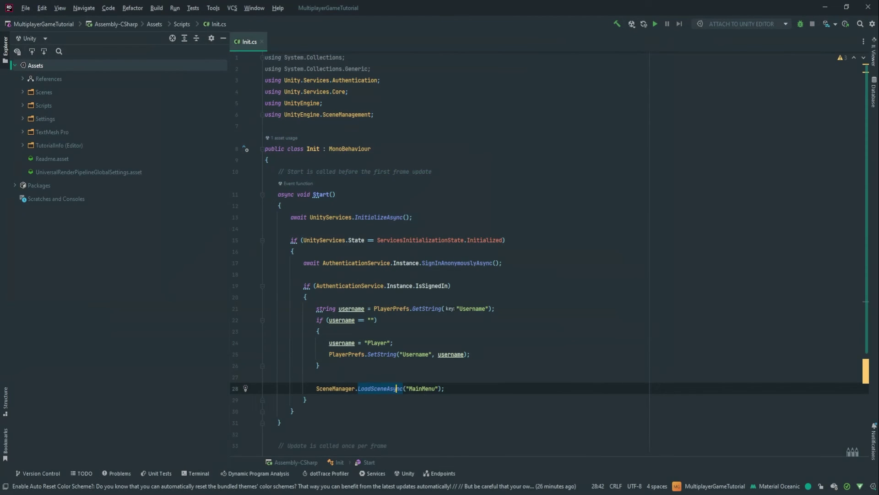
pyautogui.click(415, 318)
pyautogui.scroll(-3, 416, 318)
pyautogui.click(375, 274)
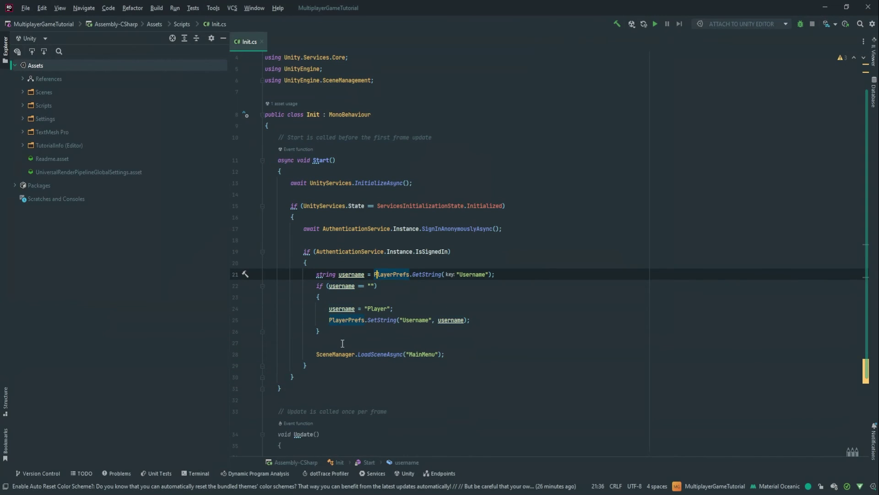
pyautogui.click(485, 354)
pyautogui.click(439, 251)
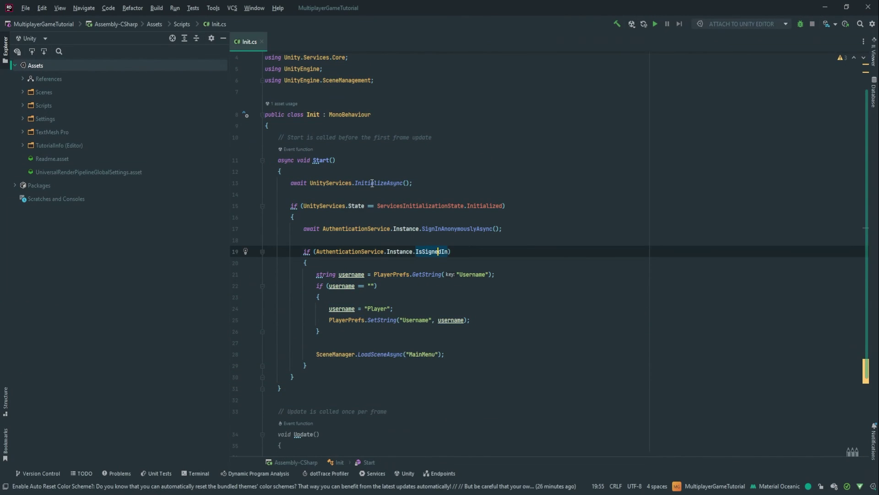
pyautogui.click(390, 183)
# Insert a line between the anonymous sign-in call and the IsSignedIn check, beginning with a copied AuthenticationService.Instance
pyautogui.doubleClick(390, 228)
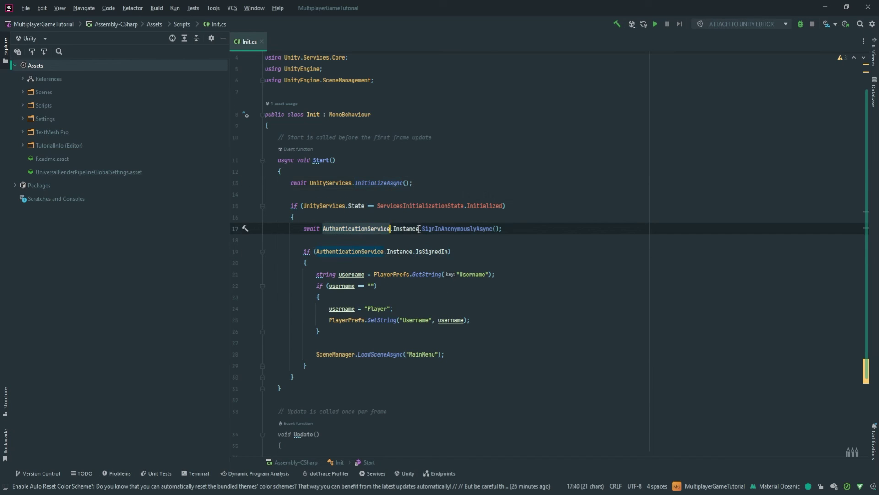
pyautogui.moveTo(419, 229)
pyautogui.mouseDown()
pyautogui.moveTo(320, 230)
pyautogui.moveTo(420, 229)
pyautogui.mouseUp()
pyautogui.hotkey('ctrl', 'c')
pyautogui.click(401, 242)
pyautogui.press('Return')
pyautogui.press('Return')
pyautogui.press('Up')
pyautogui.hotkey('ctrl', 'v')
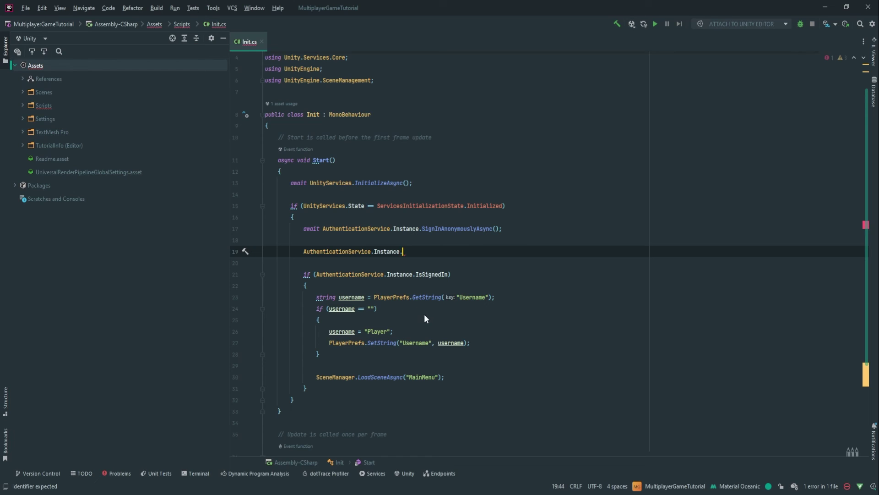
# Complete the line with SignedIn +=, generating a handler method for the event and naming it OnSignedIn
pyautogui.write('SignedIn')
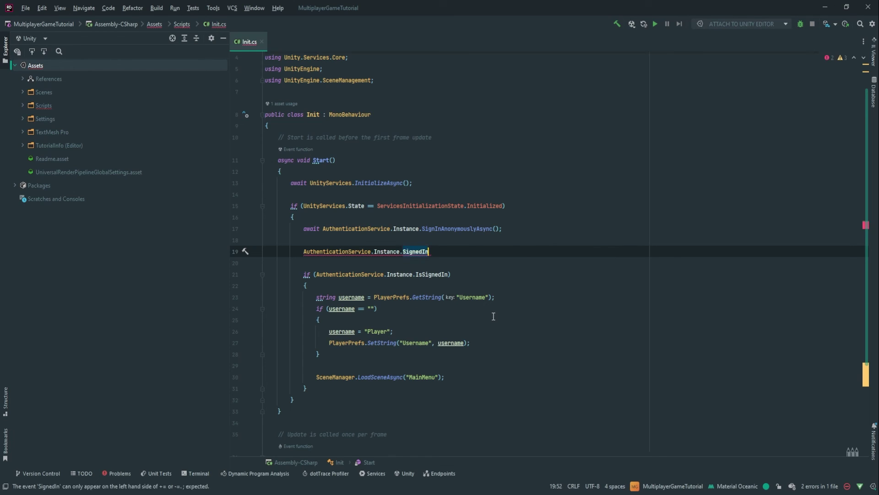
pyautogui.write(' +=')
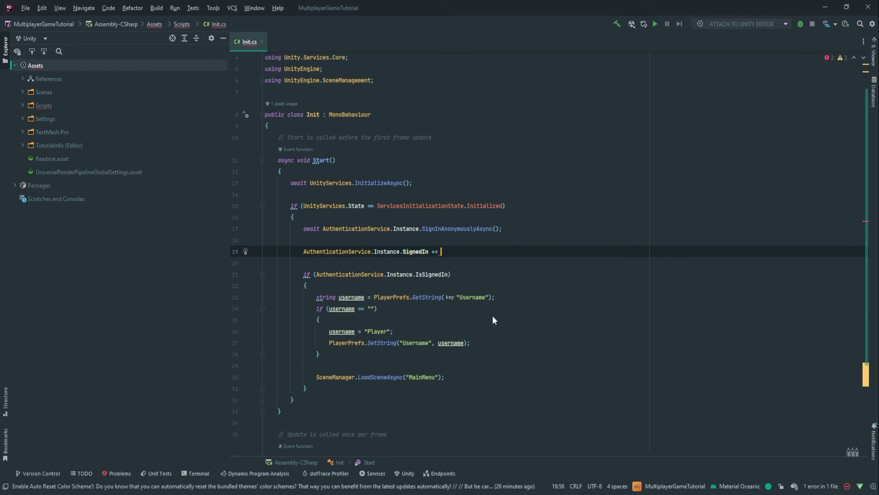
pyautogui.press('Return')
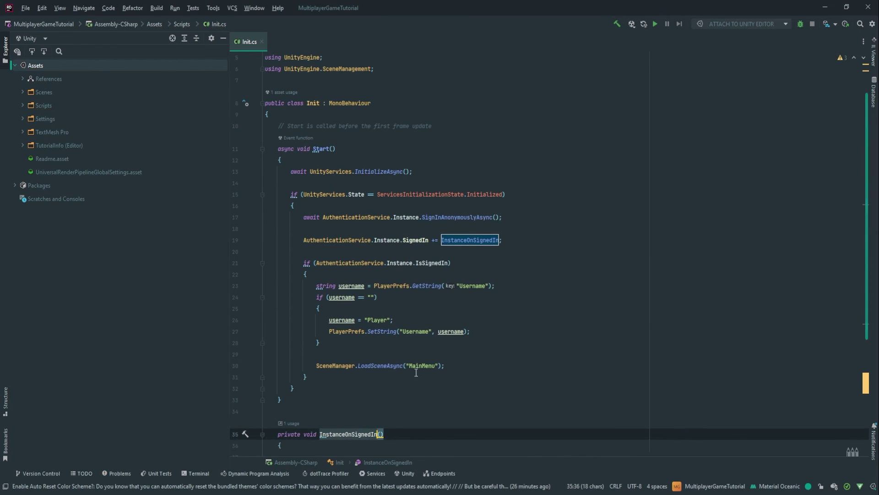
pyautogui.moveTo(343, 434); pyautogui.dragTo(321, 434)
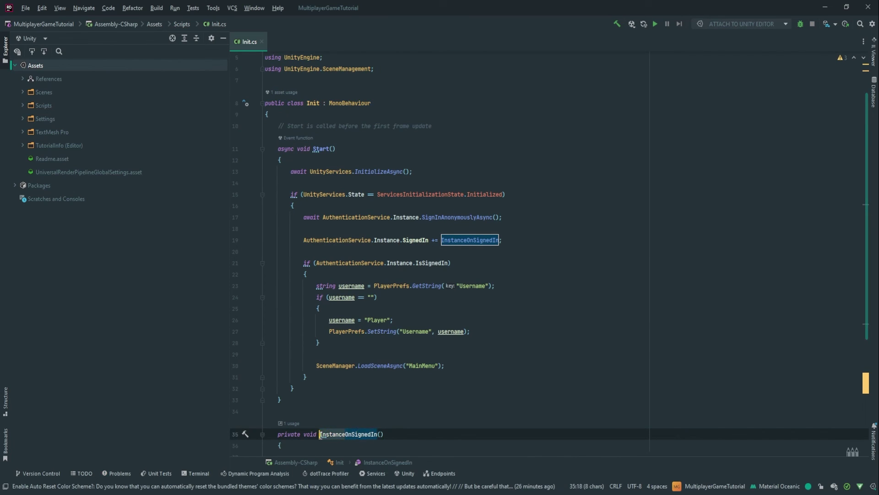
pyautogui.press('Delete')
# In OnSignedIn, replace the NotImplementedException statement with Debug.Log("Sign in, token: ");
pyautogui.scroll(-2, 288, 389)
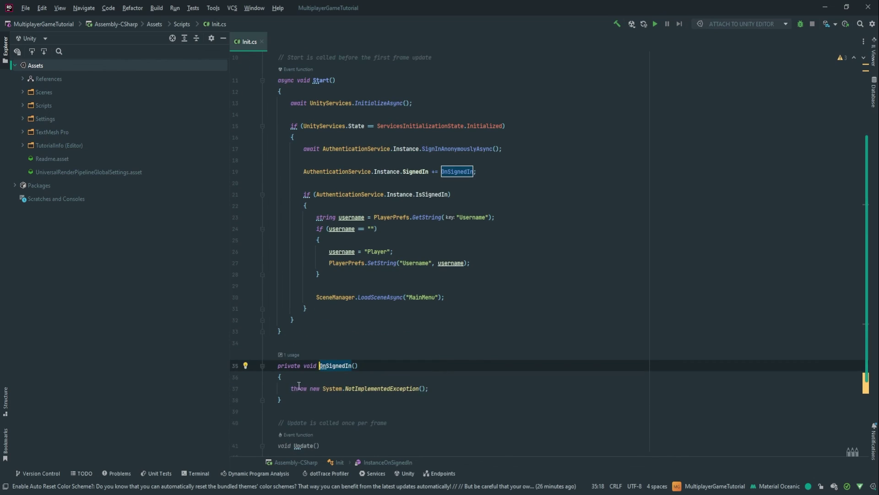
pyautogui.moveTo(288, 388); pyautogui.dragTo(474, 391)
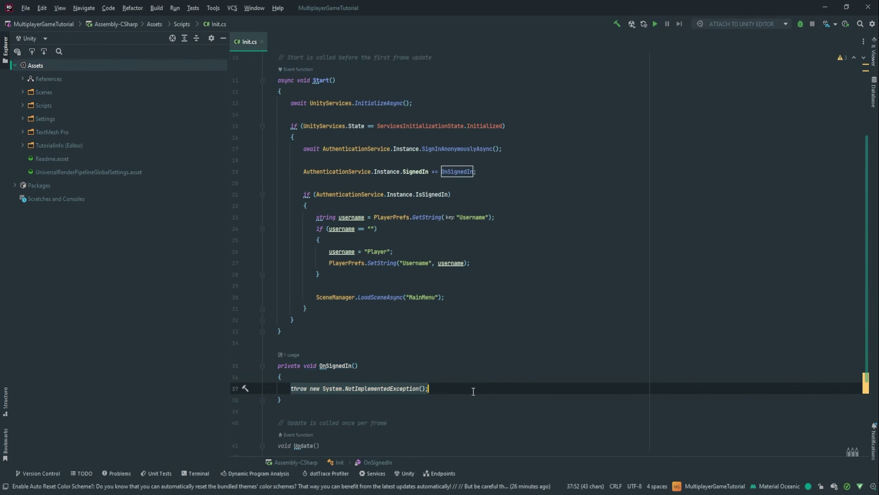
pyautogui.write('Debug')
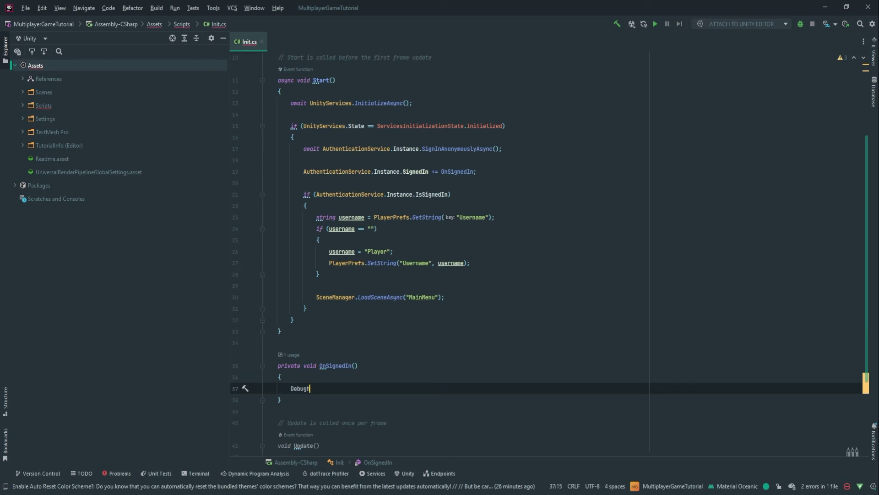
pyautogui.press('BackSpace')
pyautogui.write('.Lo')
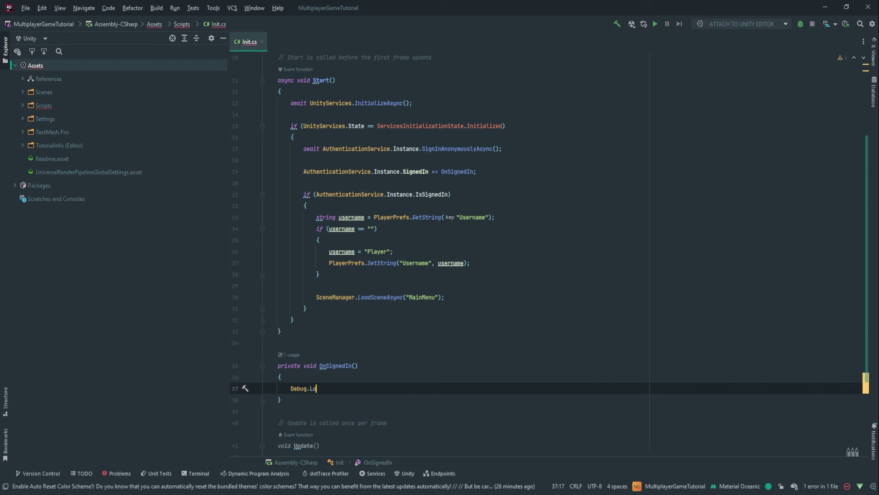
pyautogui.write('g("Sign in')
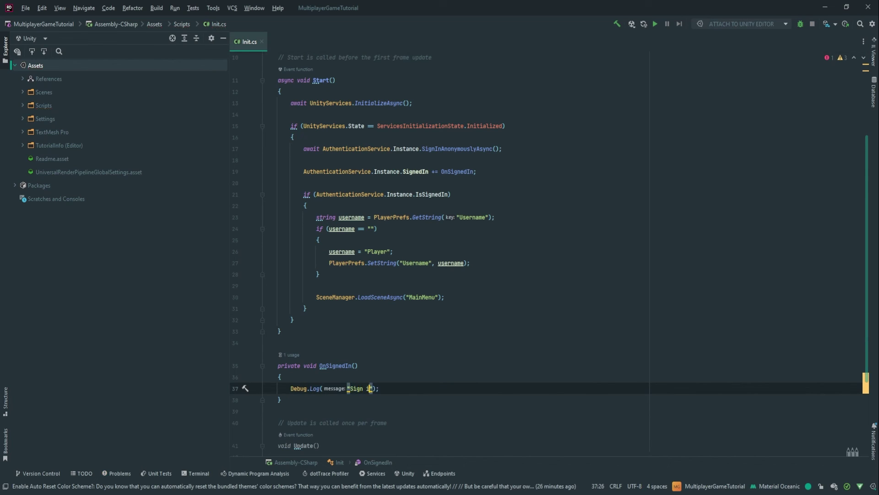
pyautogui.write(', token:')
# Make the log message an interpolated string with $ and add an empty {} placeholder after "token: "
pyautogui.hotkey('ctrl', 'Left')
pyautogui.hotkey('ctrl', 'Left')
pyautogui.hotkey('ctrl', 'Left')
pyautogui.hotkey('ctrl', 'Left')
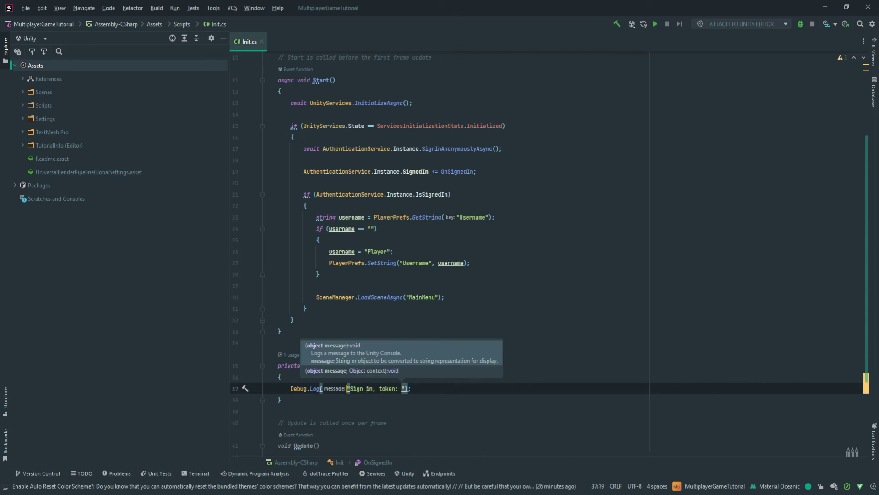
pyautogui.write('$')
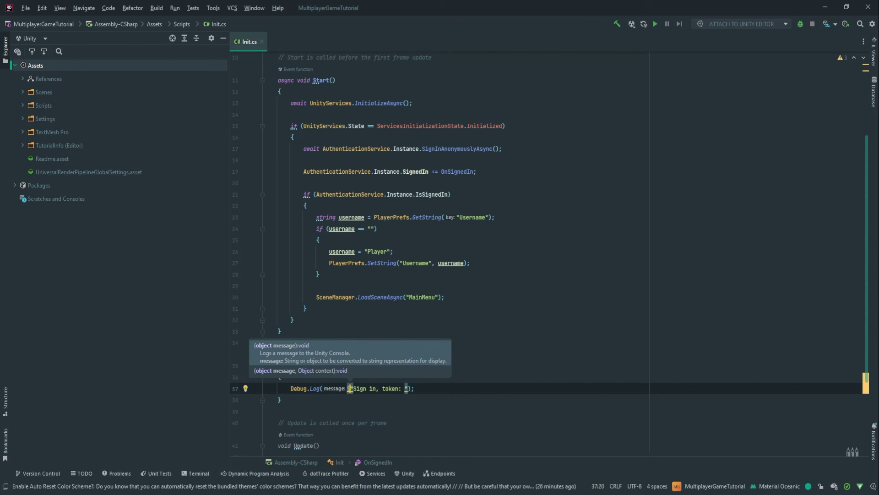
pyautogui.hotkey('ctrl', 'Right')
pyautogui.hotkey('ctrl', 'Right')
pyautogui.hotkey('ctrl', 'Right')
pyautogui.hotkey('ctrl', 'Right')
pyautogui.press('Right')
pyautogui.press('Right')
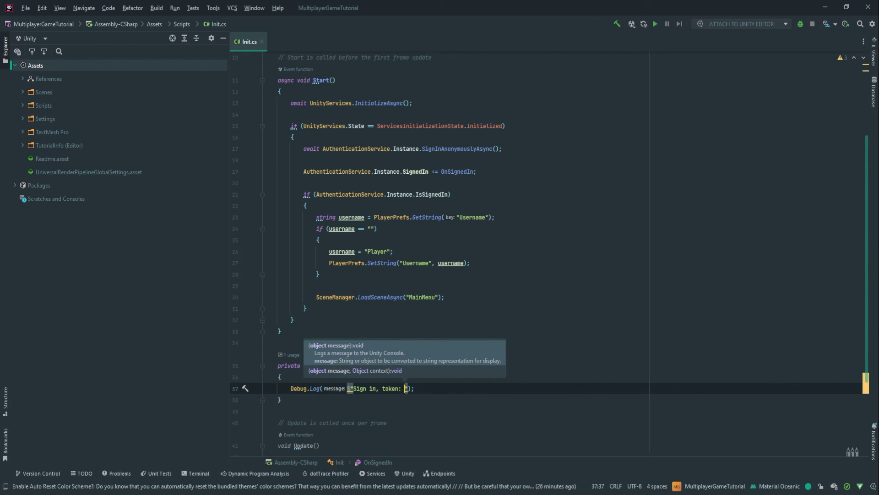
pyautogui.write('{')
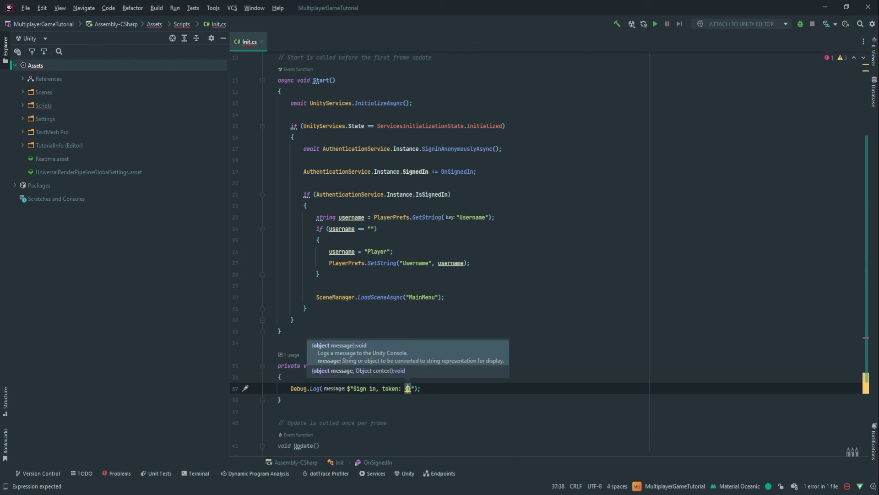
# Fill the log message's placeholder with AuthenticationService.Instance.AccessToken
pyautogui.write('Authen')
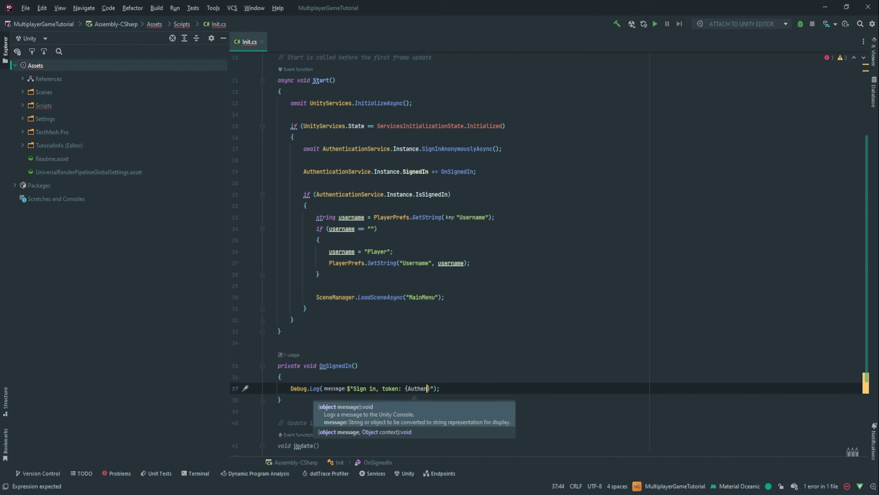
pyautogui.write('ticationService.om')
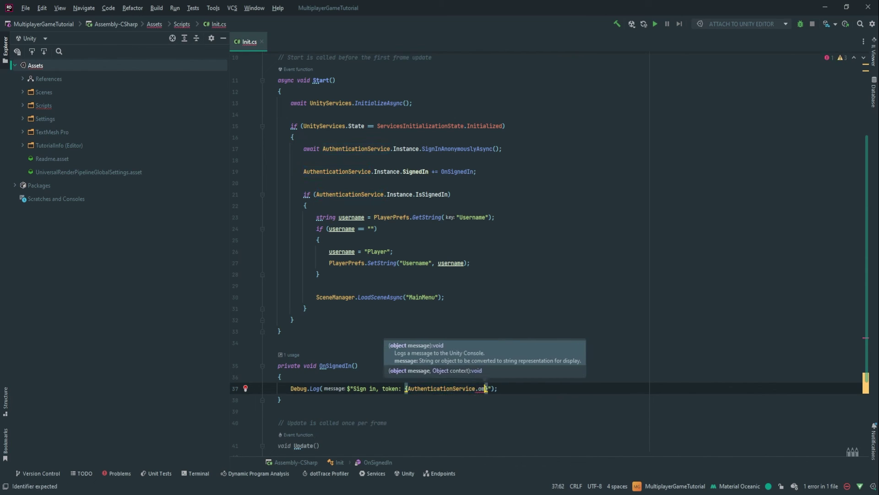
pyautogui.press('BackSpace')
pyautogui.press('BackSpace')
pyautogui.write('Instance.')
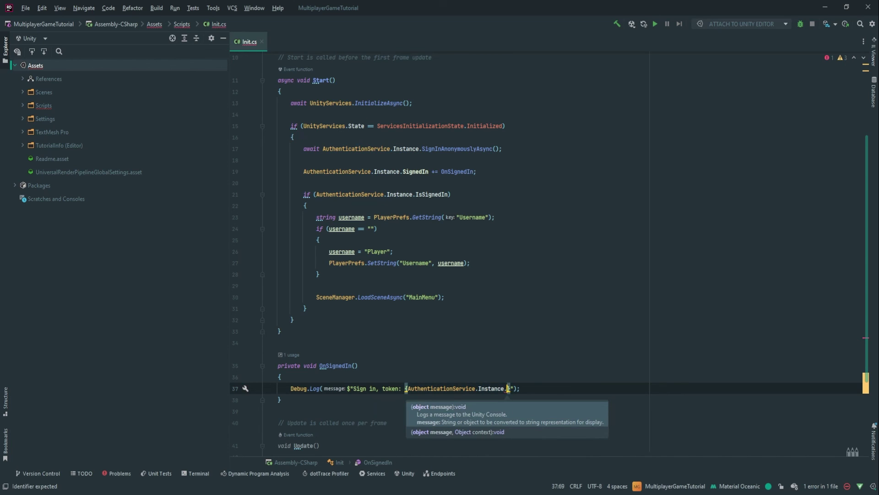
pyautogui.write('AccessToken')
# Duplicate the Debug.Log line and change the message labels to "Token:" in the first and "Player Id:" in the second
pyautogui.press('End')
pyautogui.hotkey('ctrl', 'd')
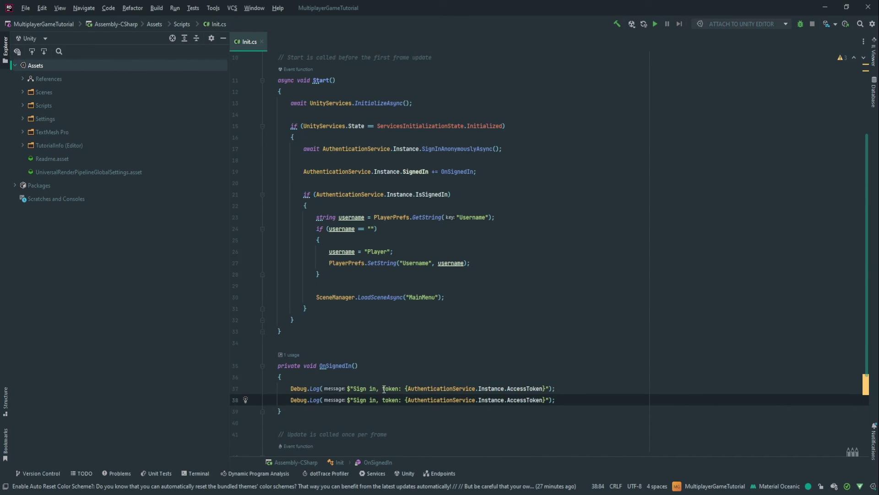
pyautogui.moveTo(384, 389); pyautogui.dragTo(399, 401)
pyautogui.write('T')
pyautogui.write('Player Id')
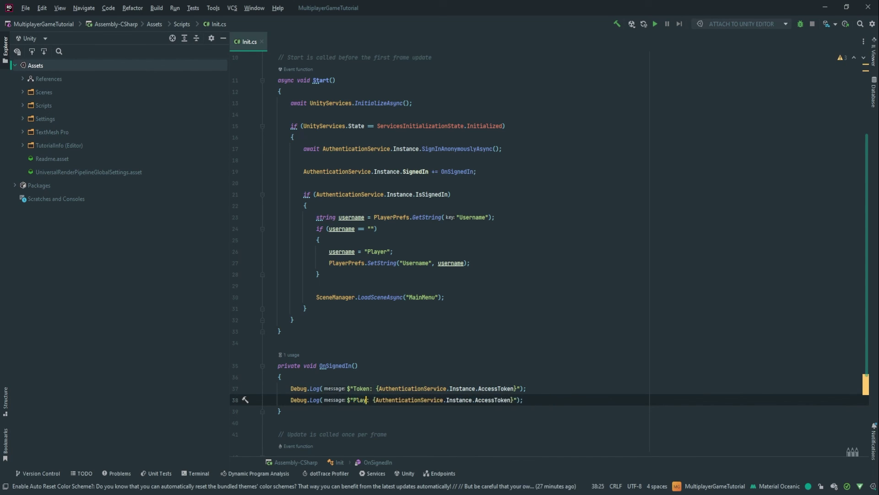
# In the Player Id log line, replace AccessToken with PlayerId
pyautogui.doubleClick(498, 400)
pyautogui.write('Player')
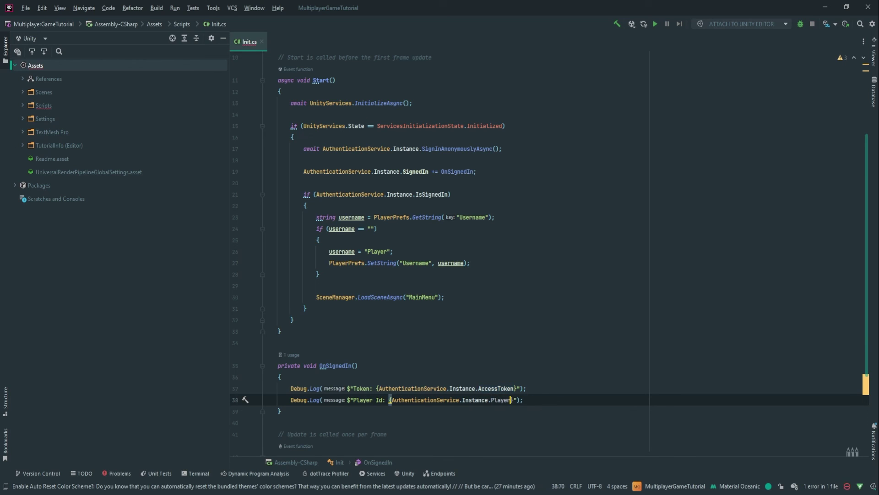
pyautogui.write('Id')
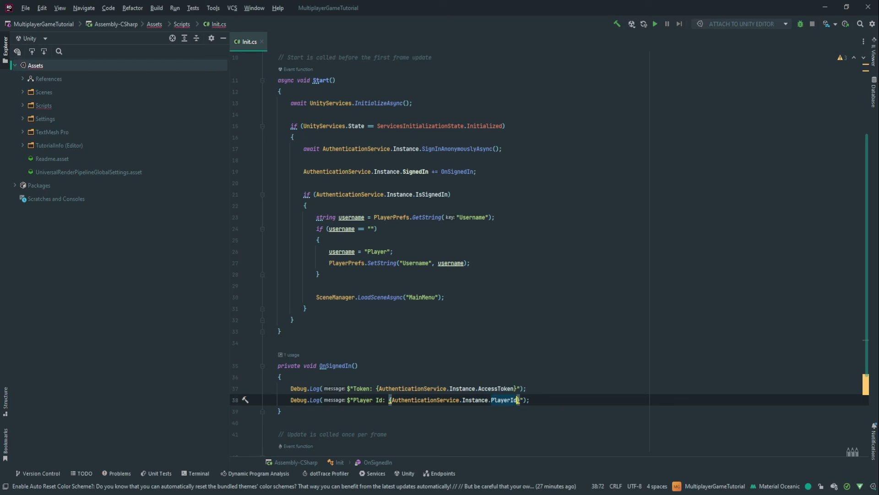
# Move the Player Id log line above the Token log line in OnSignedIn
pyautogui.moveTo(546, 400); pyautogui.dragTo(292, 403)
pyautogui.hotkey('ctrl', 'x')
pyautogui.press('BackSpace')
pyautogui.press('Up')
pyautogui.press('Return')
pyautogui.hotkey('ctrl', 'v')
pyautogui.press('Down')
pyautogui.write('aaa')
pyautogui.click(345, 365)
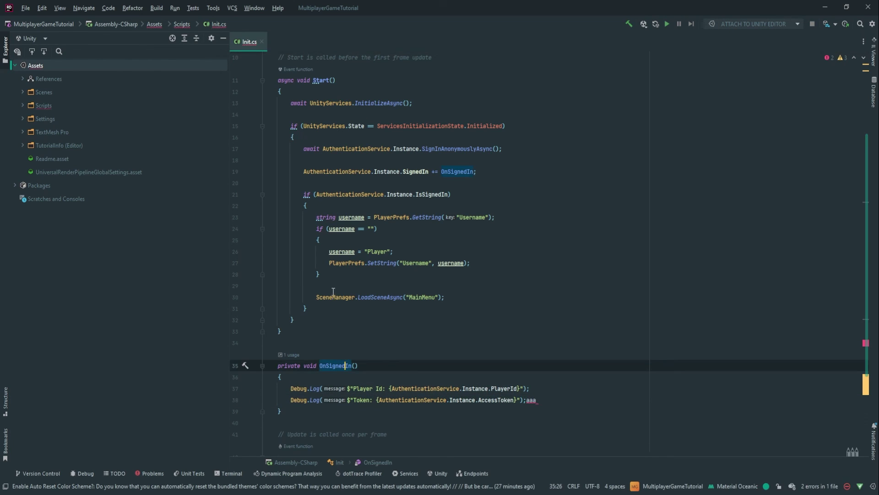
# Switch to the Unity editor and run the Init scene in play mode to test the sign-in logging
pyautogui.hotkey('alt', 'Tab')
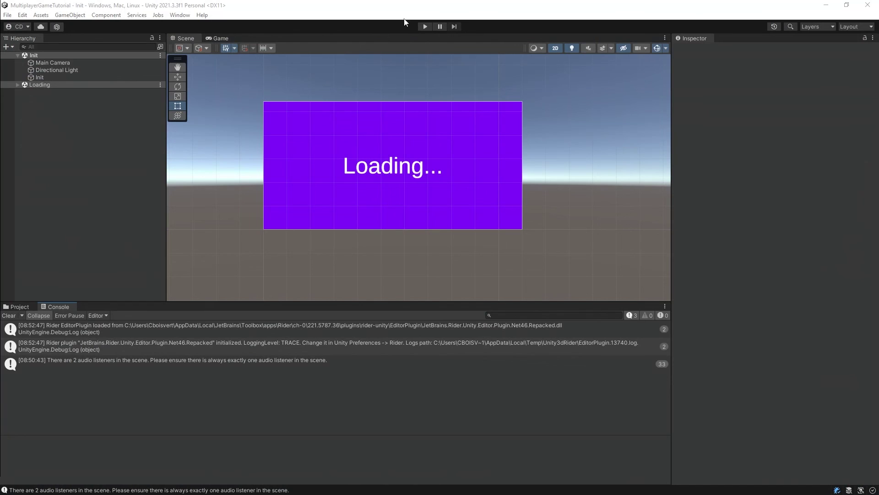
pyautogui.click(426, 27)
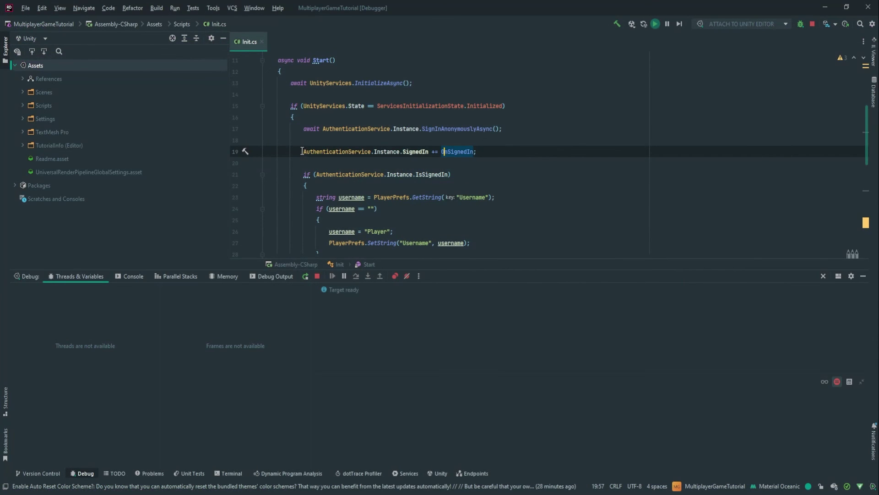
# In Start, move the AuthenticationService.Instance.SignedIn += OnSignedIn line above the await SignInAnonymouslyAsync call, separated by a blank line
pyautogui.moveTo(303, 151); pyautogui.dragTo(489, 153)
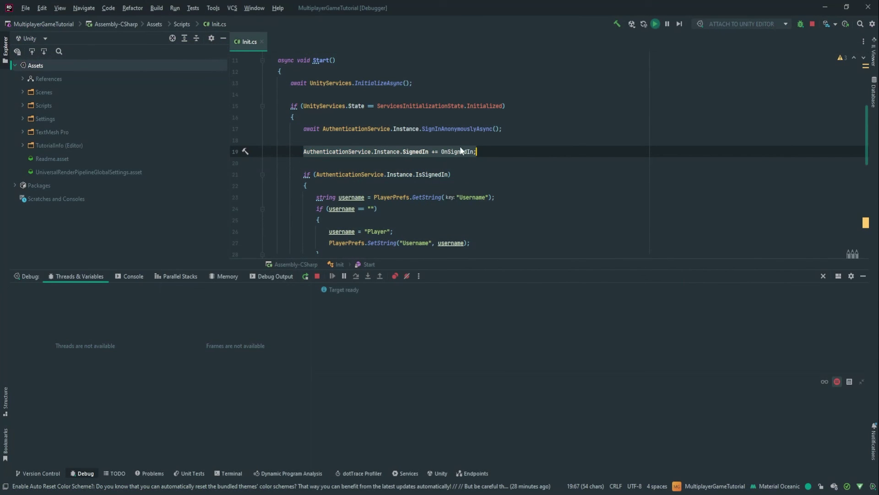
pyautogui.press('BackSpace')
pyautogui.press('BackSpace')
pyautogui.press('BackSpace')
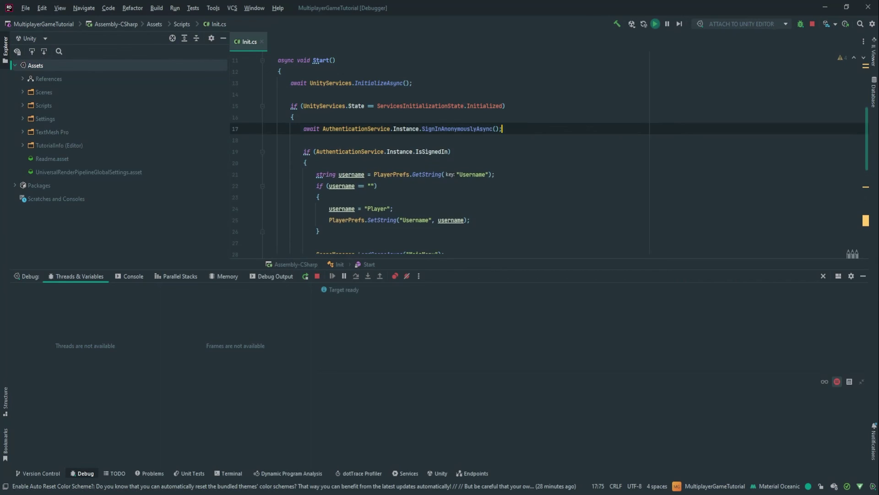
pyautogui.press('Home')
pyautogui.press('Return')
pyautogui.press('Return')
pyautogui.press('Up')
pyautogui.press('Up')
pyautogui.hotkey('ctrl', 'v')
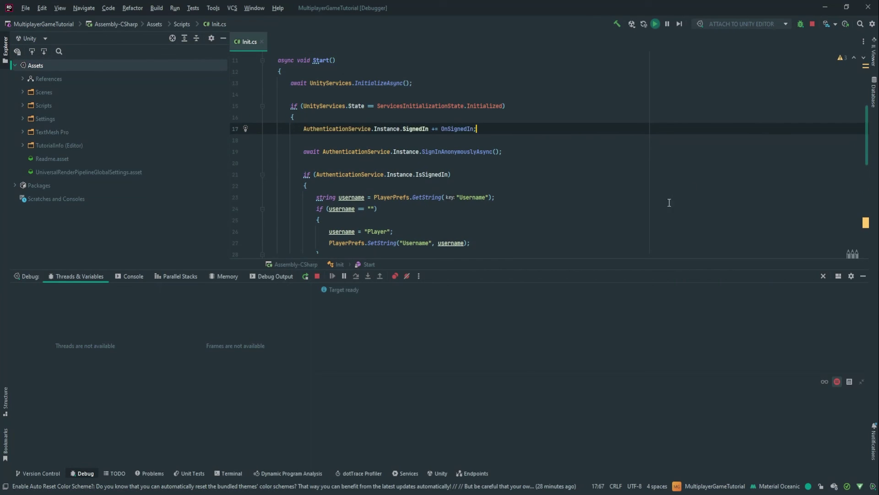
# Return to Unity, restart play mode, and inspect the Player Id and Token log entries in the console
pyautogui.hotkey('alt', 'Tab')
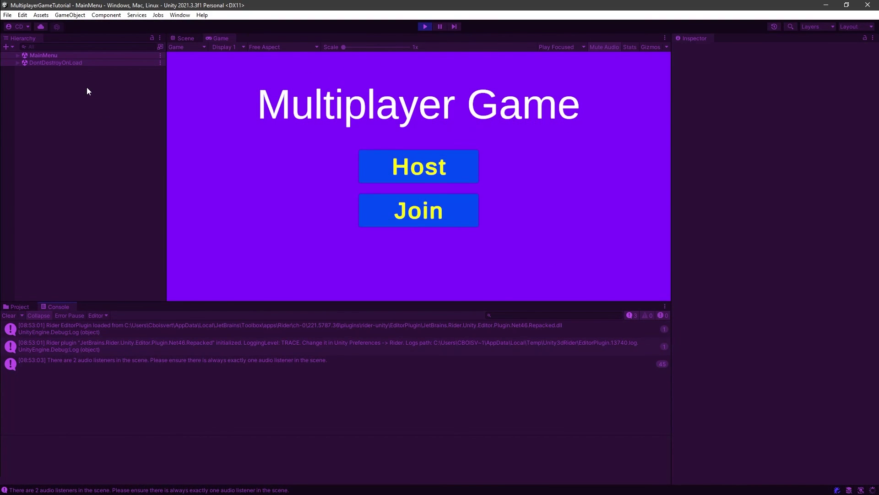
pyautogui.click(426, 27)
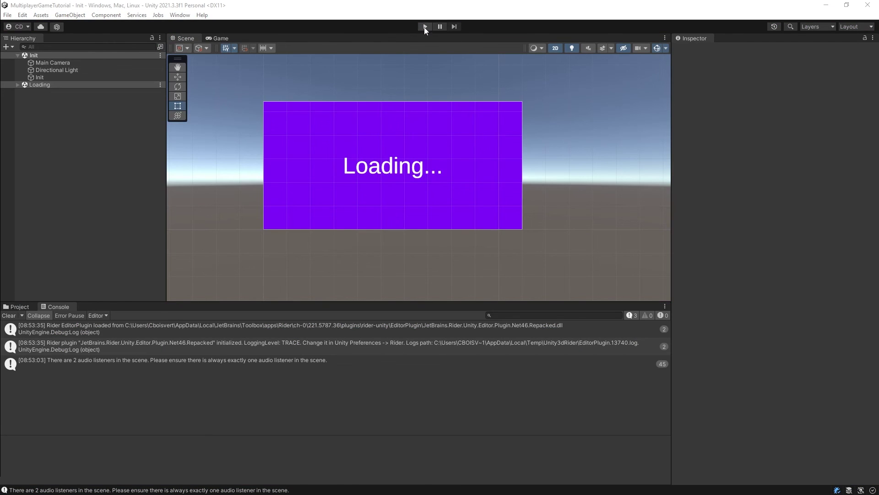
pyautogui.click(424, 26)
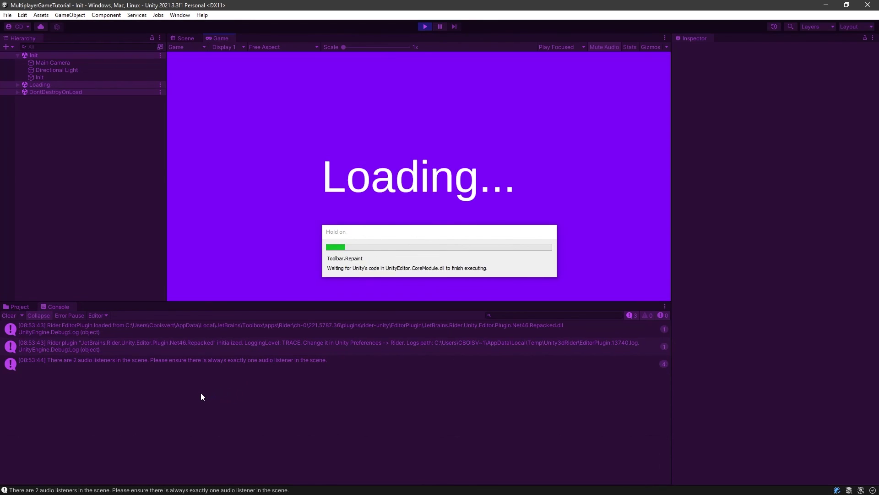
pyautogui.click(58, 382)
pyautogui.click(73, 398)
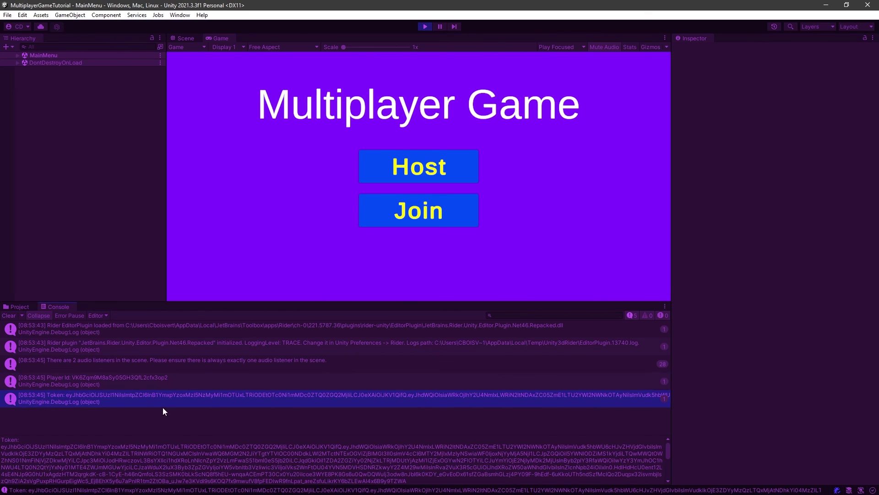